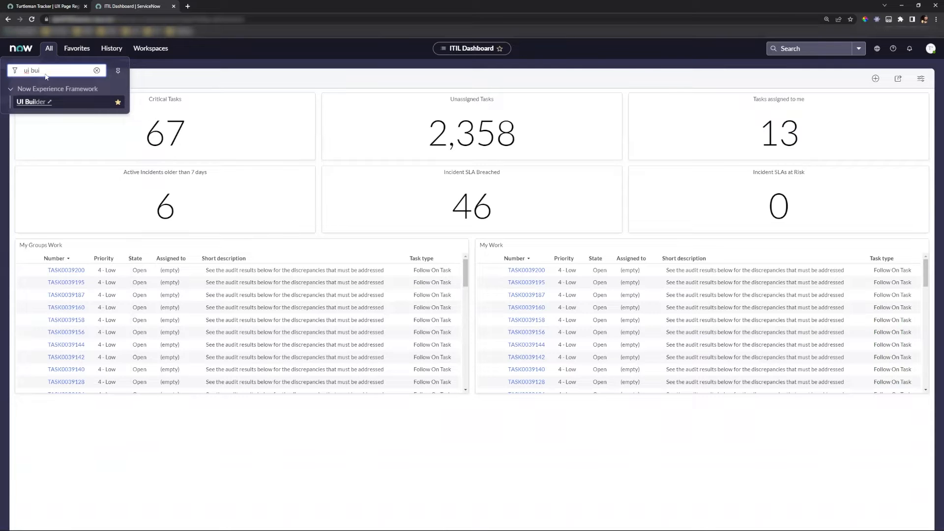
Step: Create a UI Builder experience named Simple with the Agent Workspace App Shell, and open it
click(43, 103)
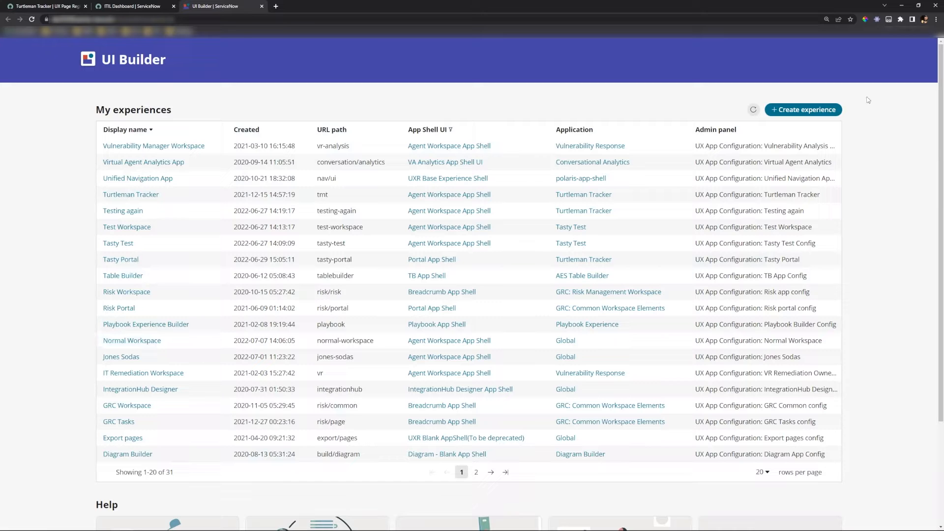
click(788, 110)
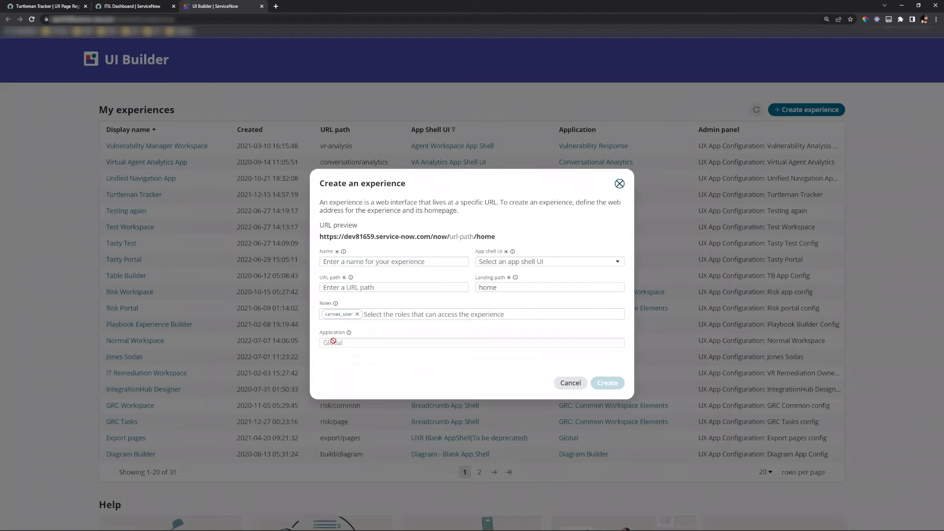
click(433, 260)
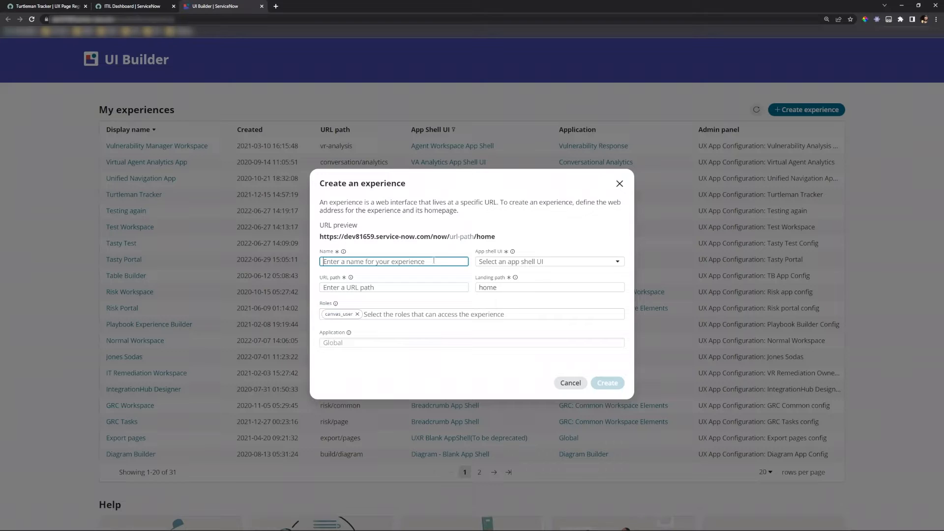
text(Simple)
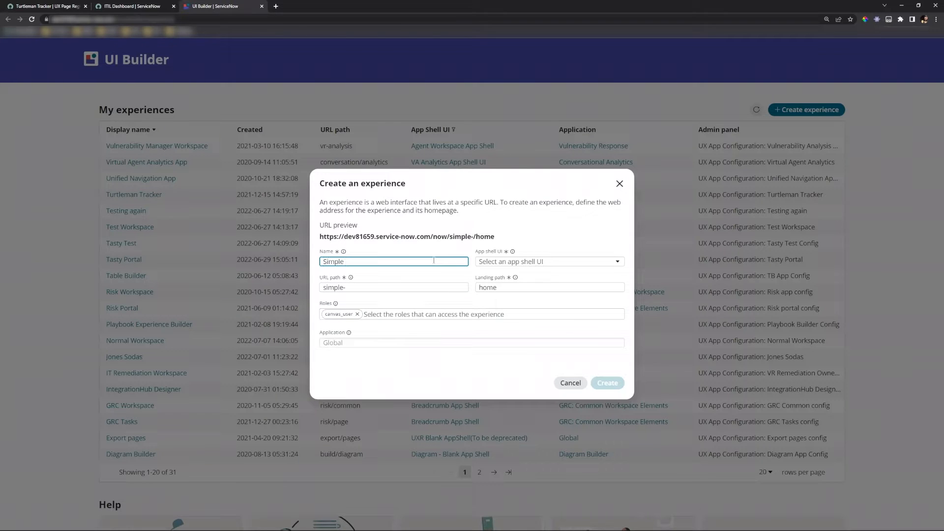
click(567, 261)
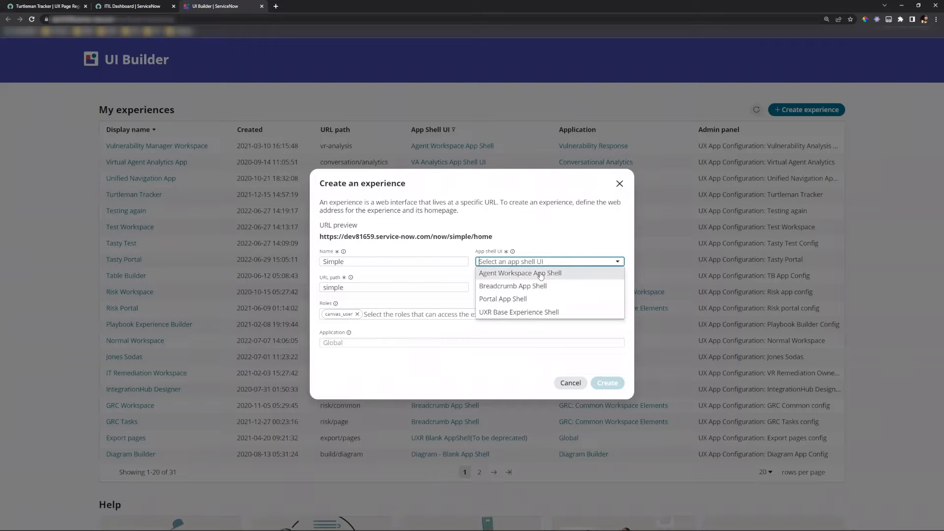
click(541, 275)
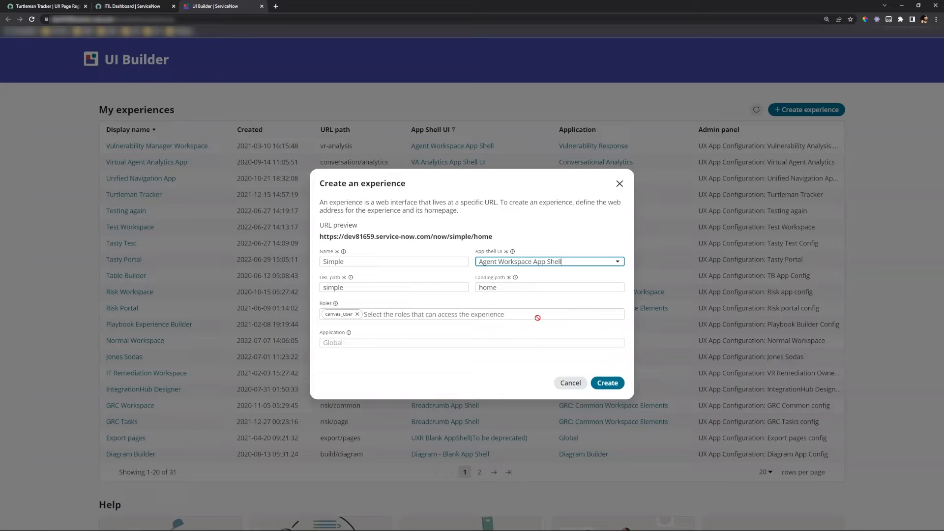
click(608, 383)
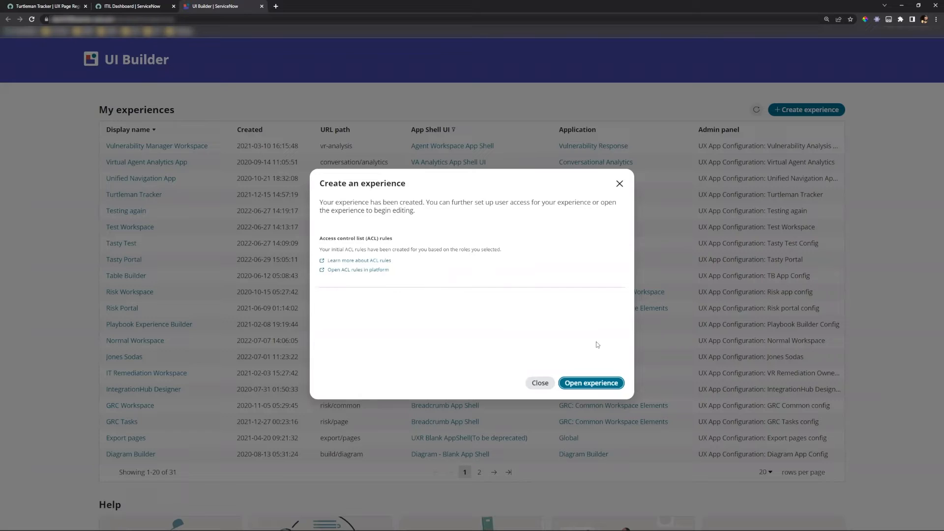
click(585, 380)
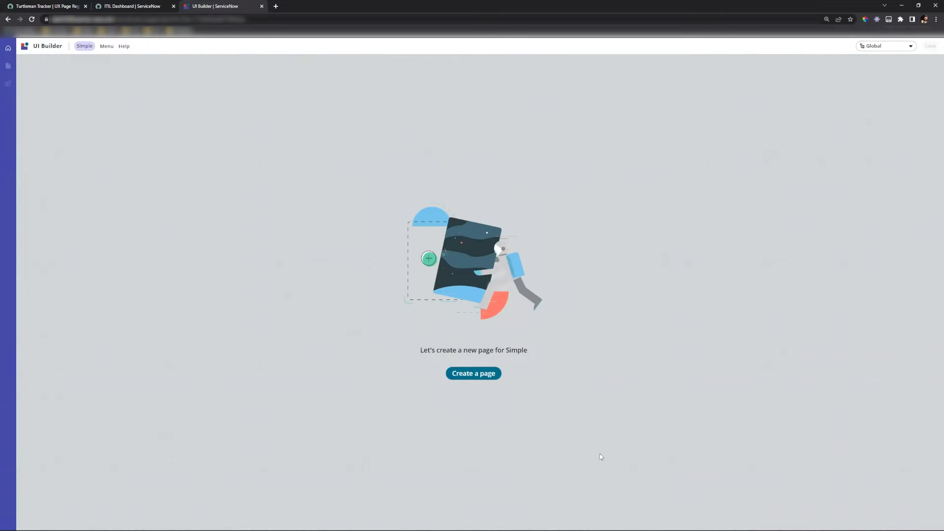
Step: Create a page named Landing Page with the path landing-page and no page template
click(469, 378)
key(Tab)
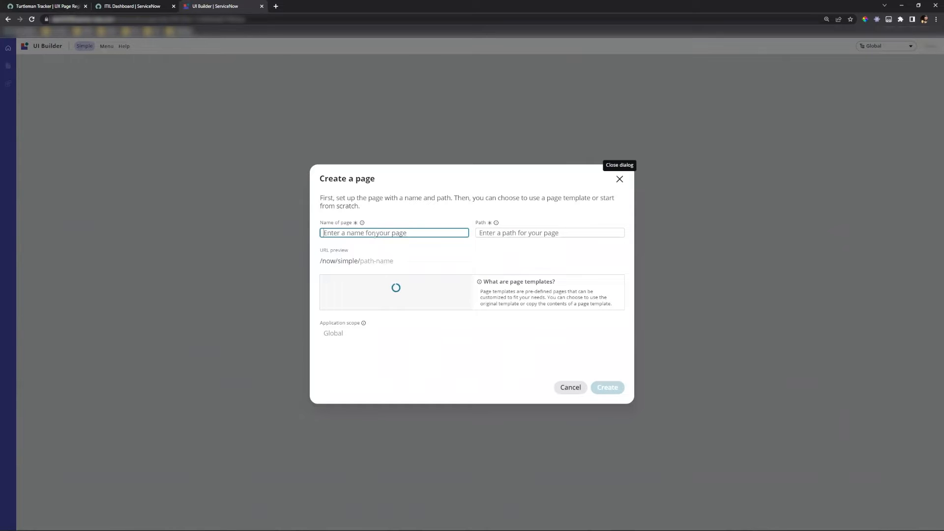
text(Landing Page)
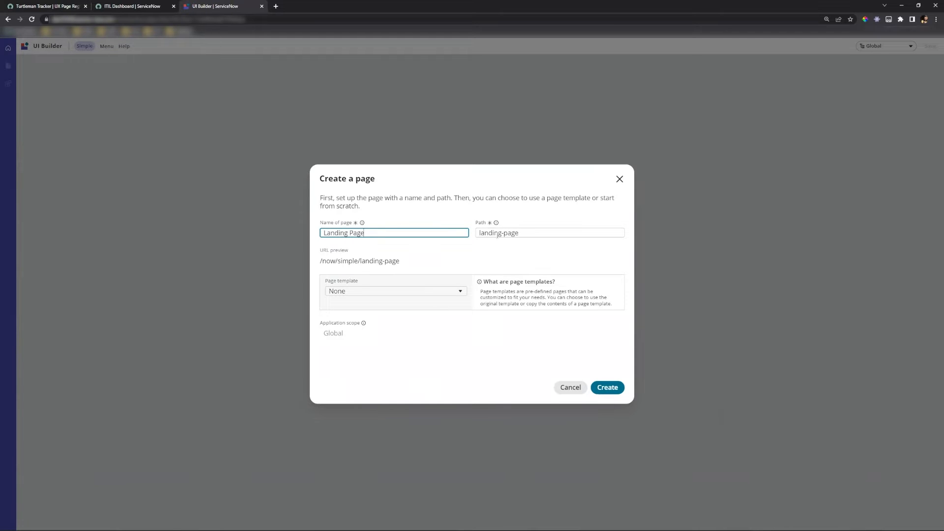
click(431, 293)
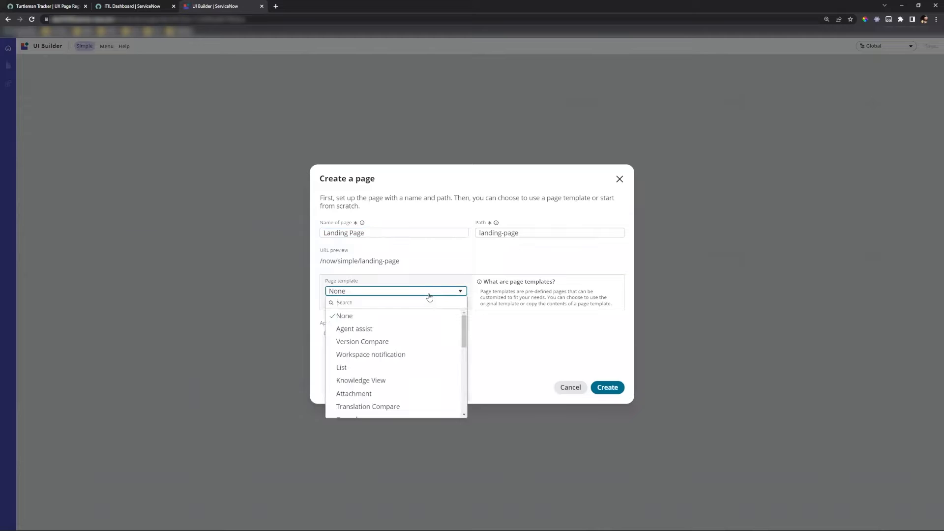
scroll(426, 325, down, 10)
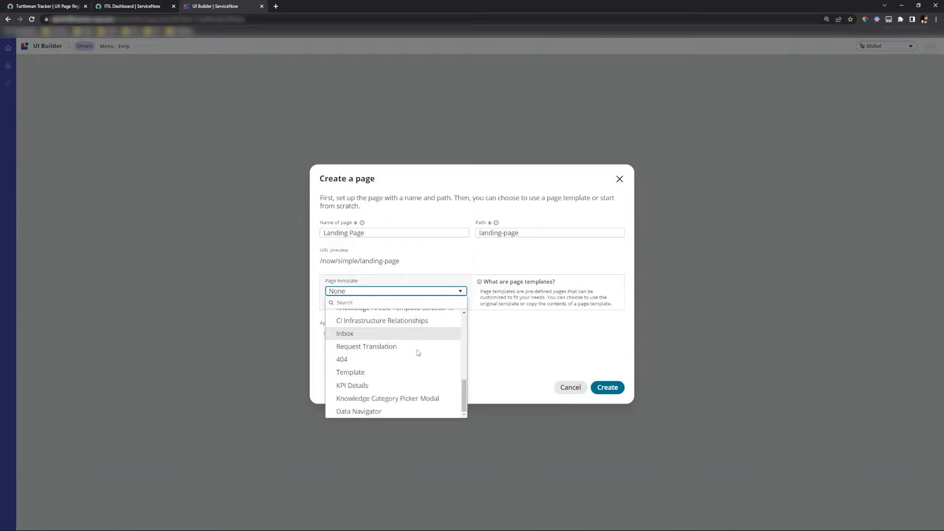
scroll(414, 382, up, 8)
scroll(414, 382, up, 1)
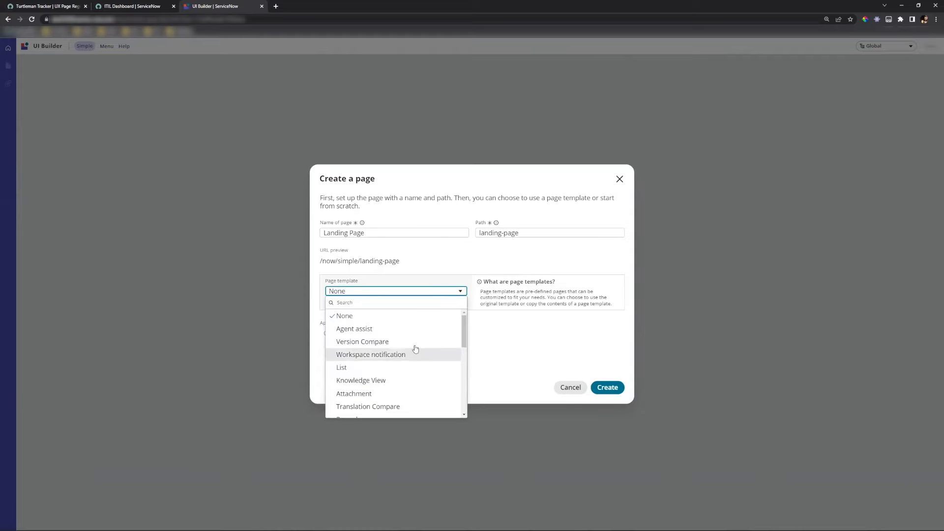
scroll(420, 355, down, 3)
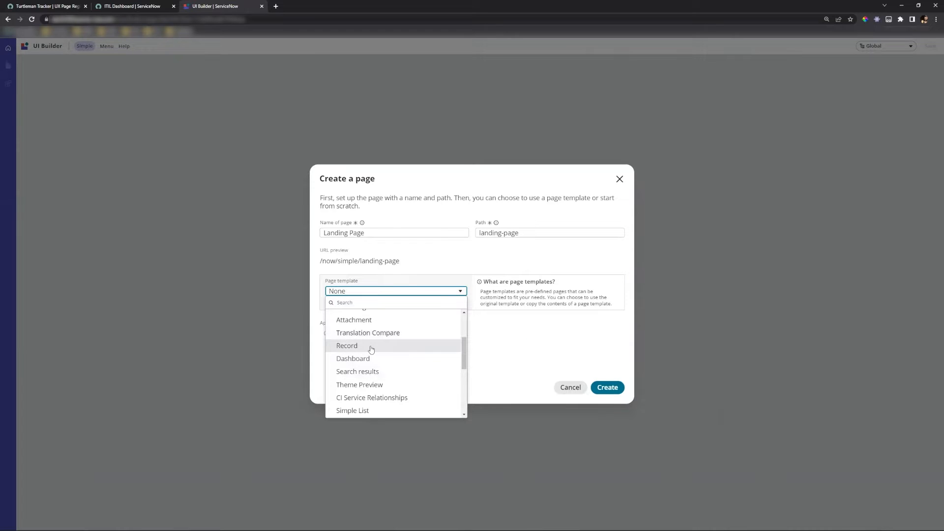
scroll(346, 367, up, 1)
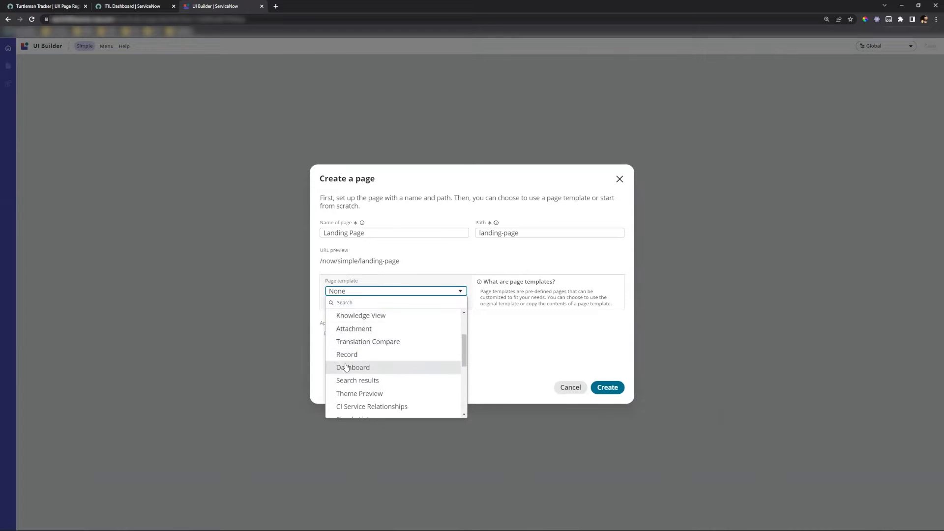
click(498, 328)
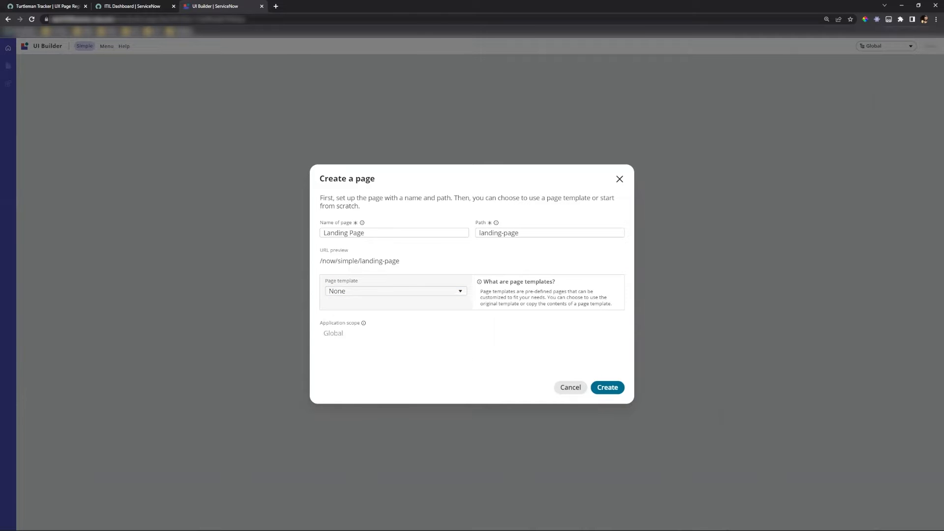
click(607, 388)
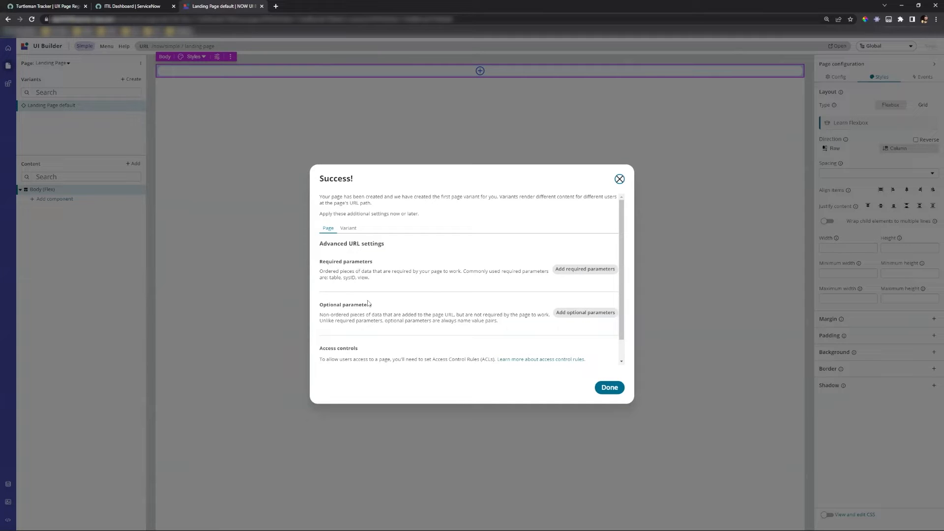
Step: Look over the new page's advanced URL settings and finish the page setup without adding parameters
scroll(374, 315, down, 1)
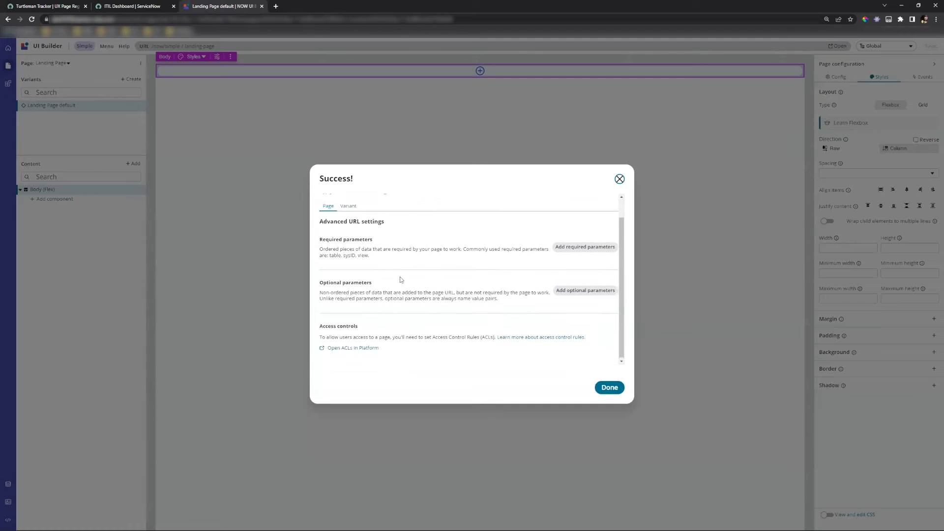
scroll(401, 280, up, 1)
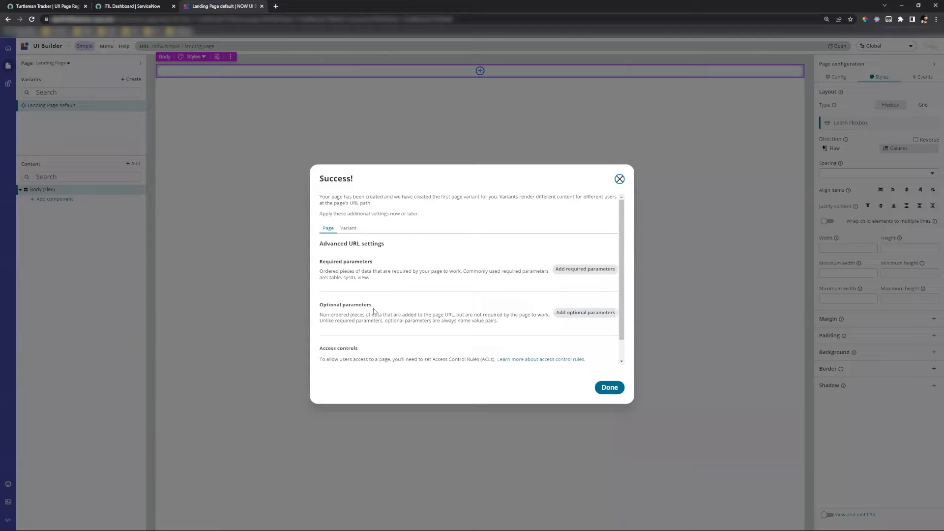
click(609, 387)
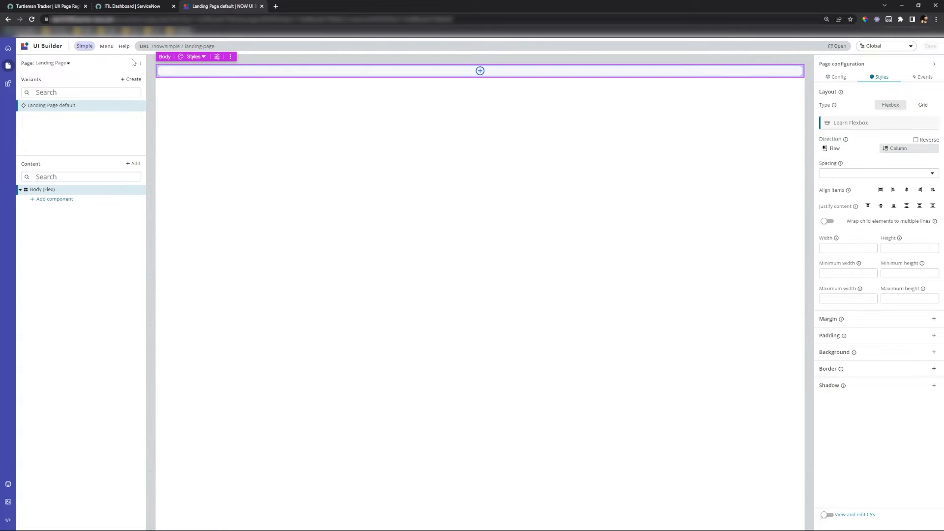
Step: Examine the page list and the landing page's configuration properties, styles, CSS and event mappings
click(67, 64)
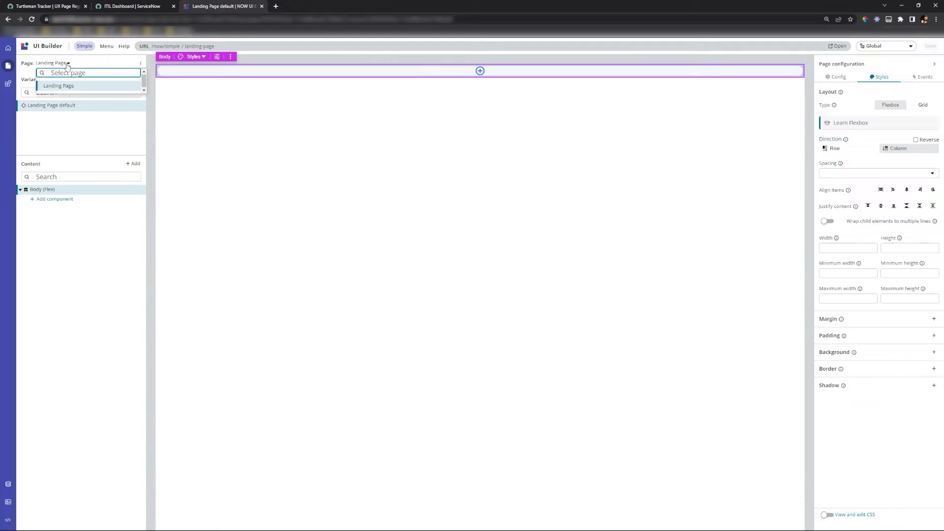
click(67, 64)
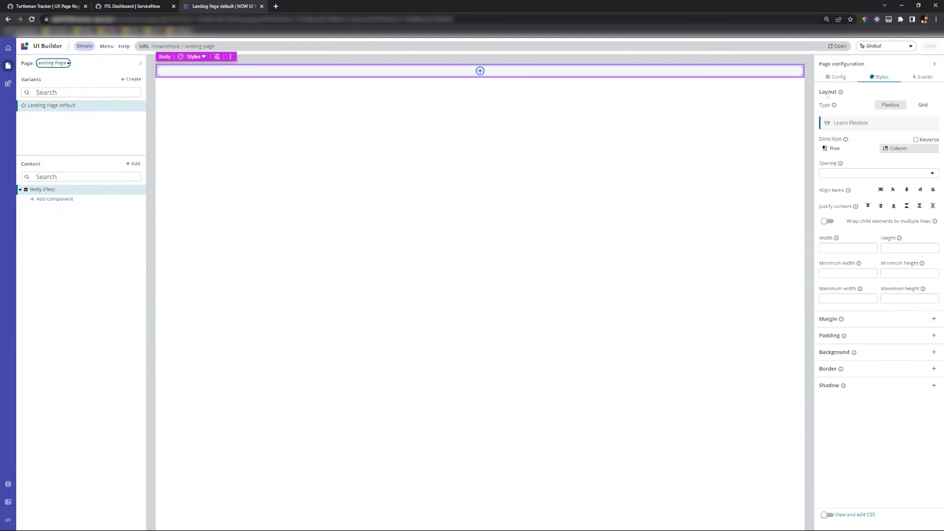
click(845, 80)
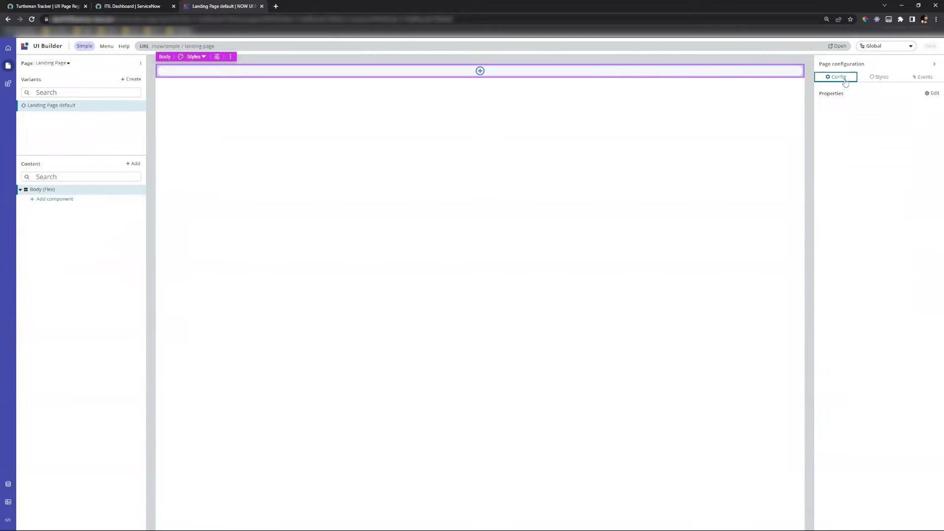
click(870, 79)
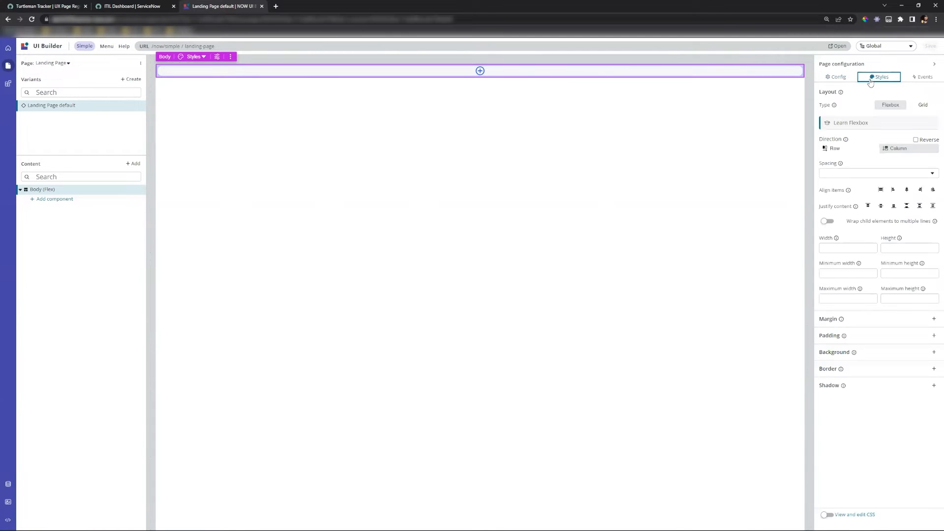
click(922, 79)
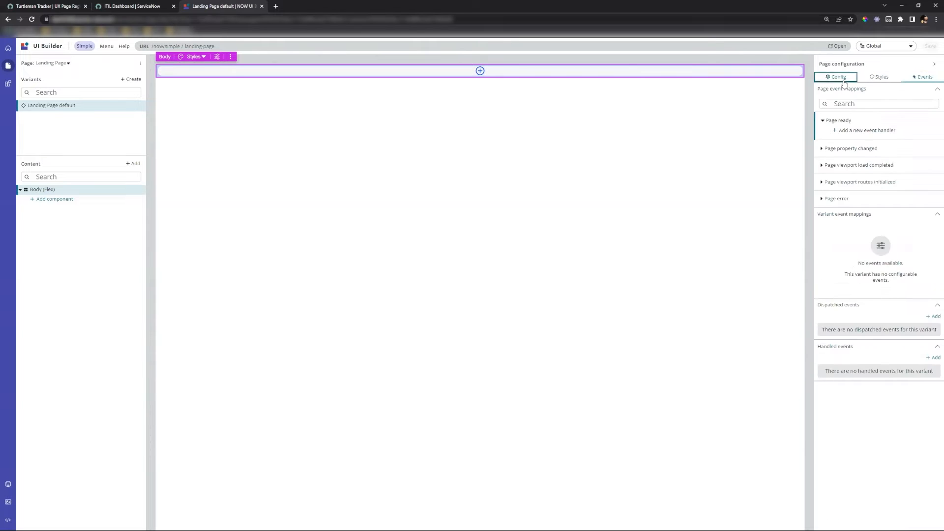
click(844, 81)
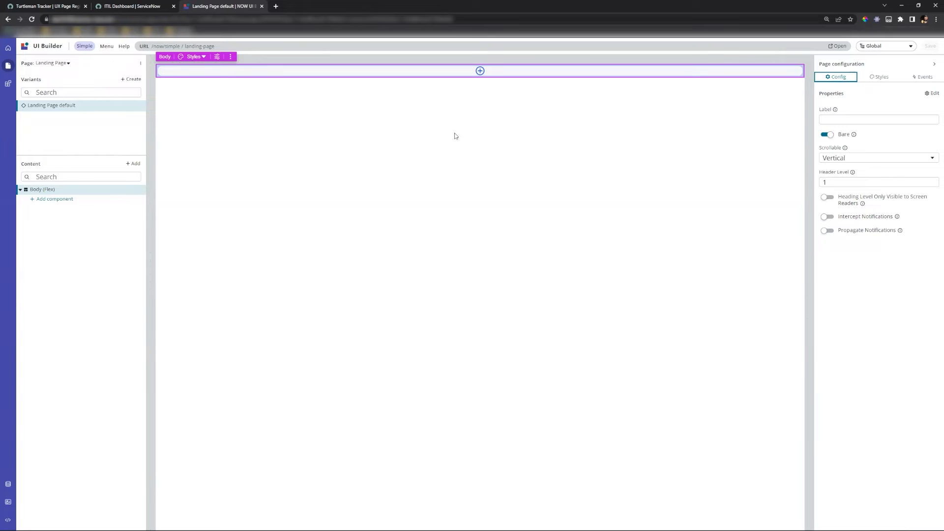
click(878, 78)
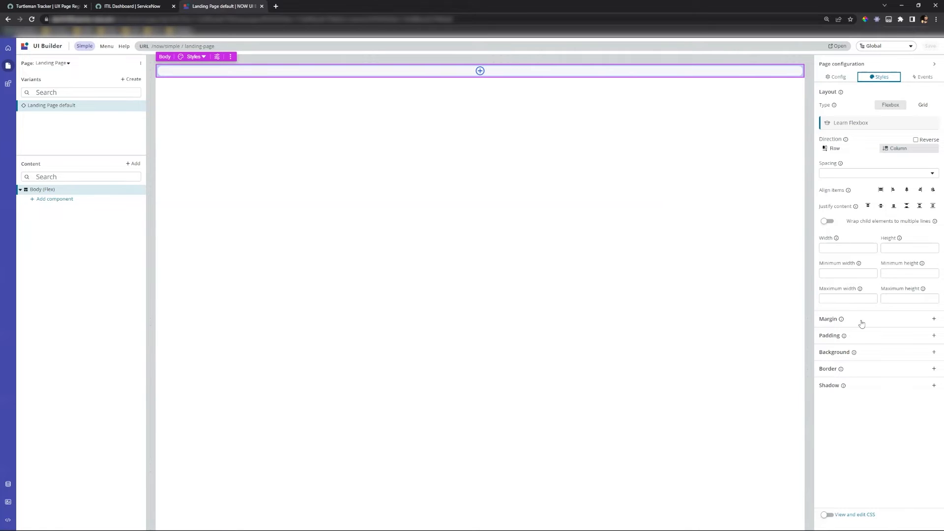
click(840, 516)
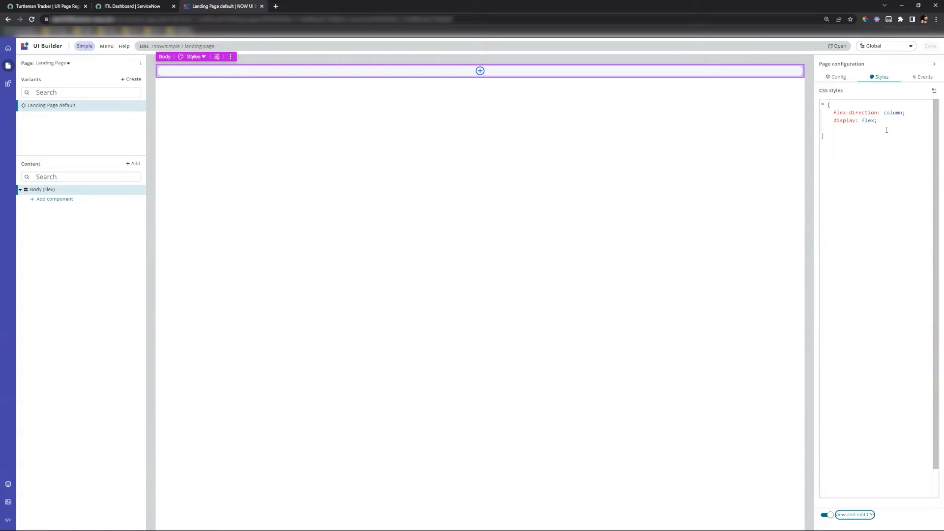
click(830, 514)
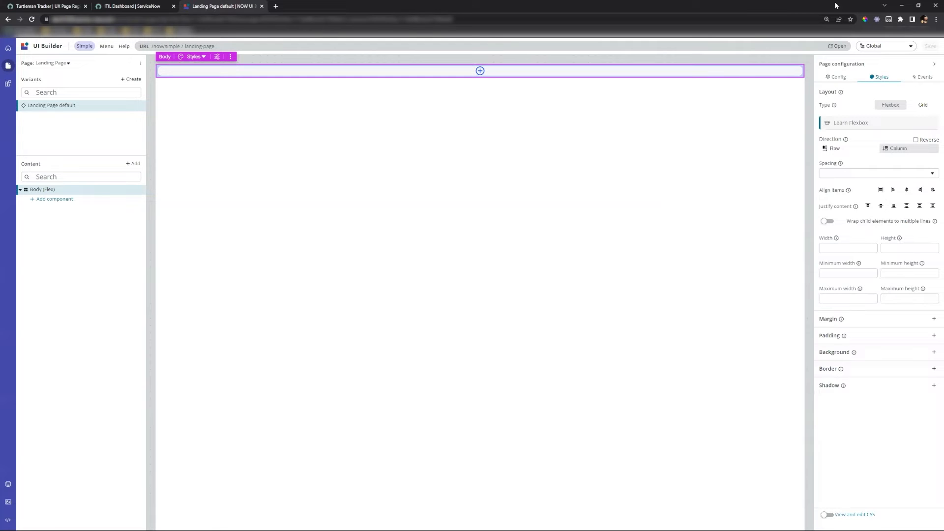
click(923, 77)
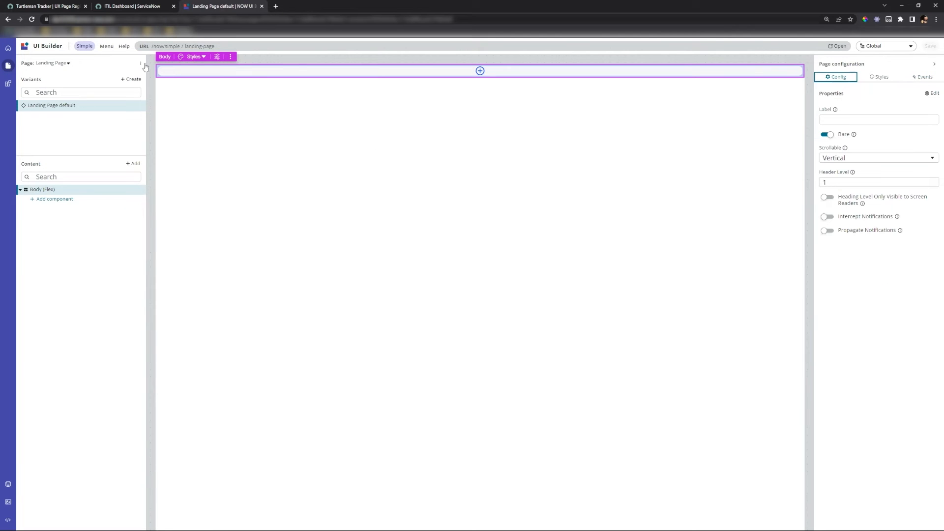
Step: Look through the Simple experience's general, branding and theming, side navigation and utilities settings, opening its advanced settings record in a separate tab
click(107, 47)
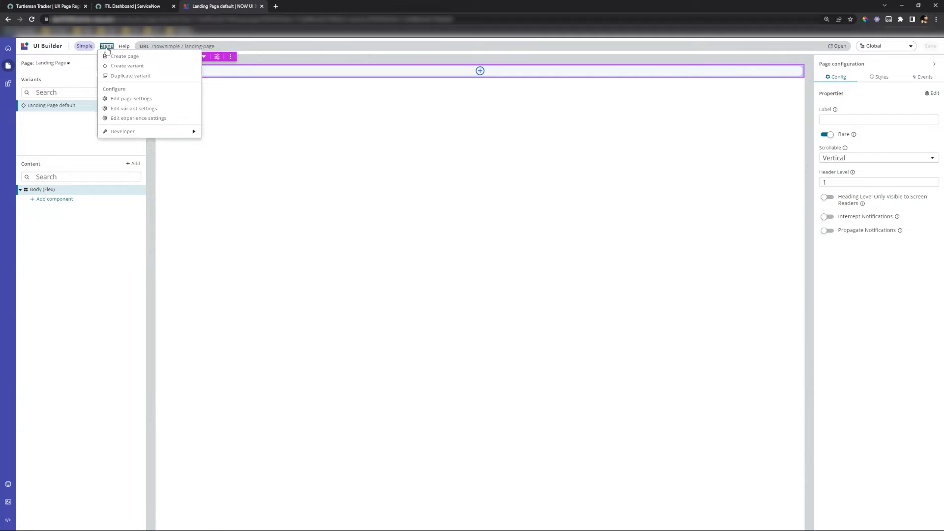
click(149, 119)
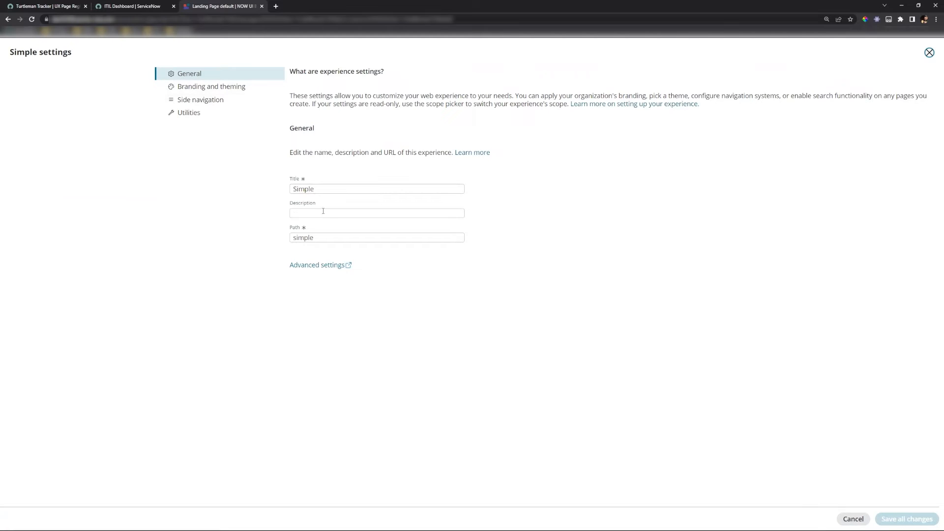
click(312, 265)
click(208, 7)
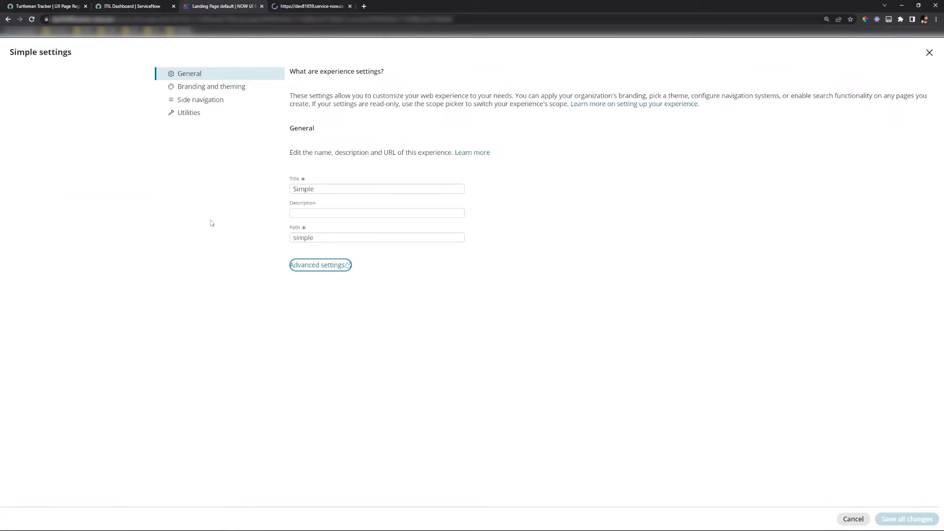
click(208, 89)
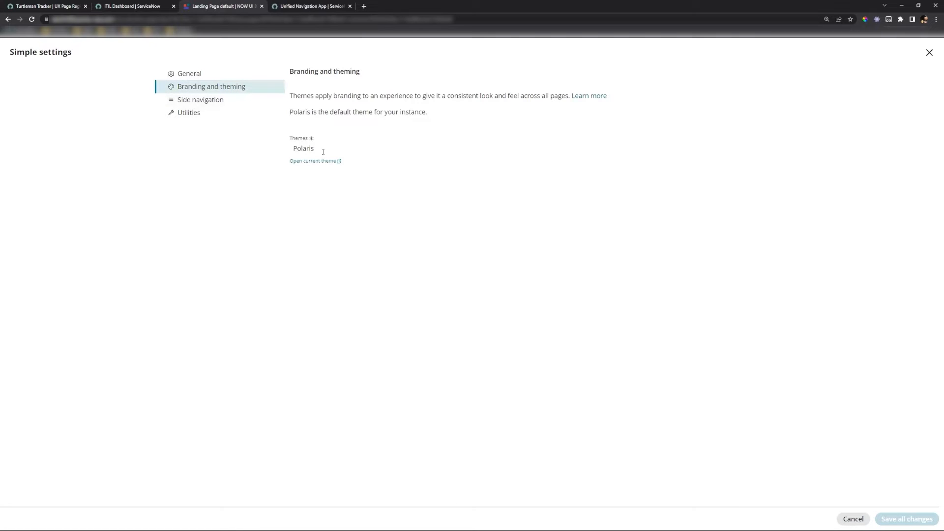
click(191, 99)
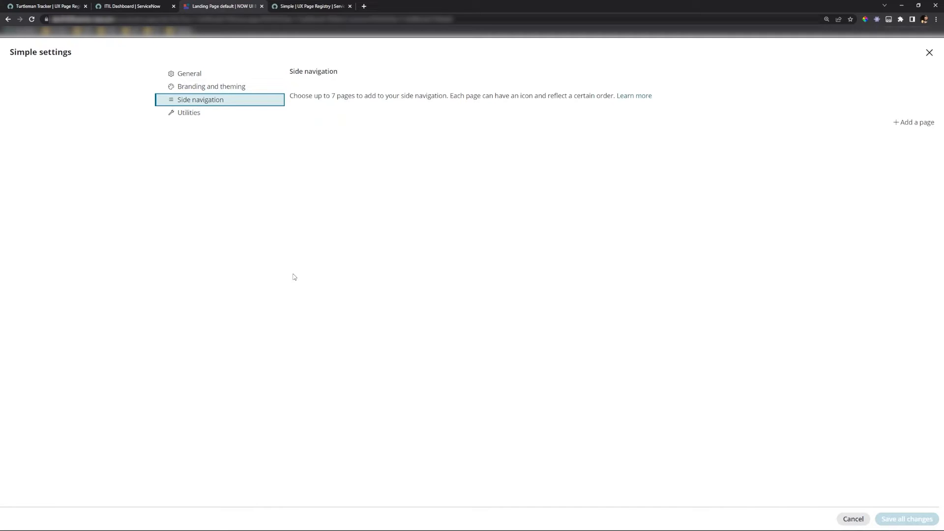
click(188, 114)
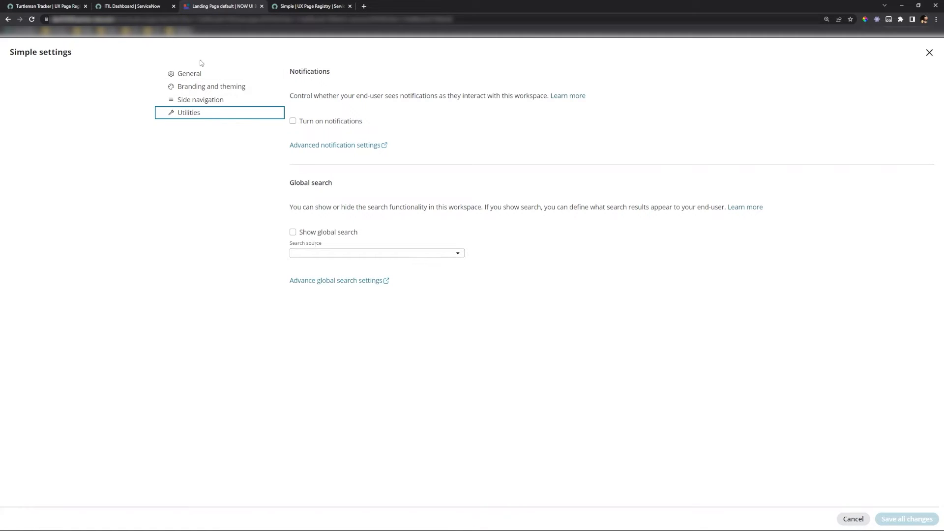
Step: Add the Landing Page route to the side navigation with the Home Outline icon and the label Home
click(194, 103)
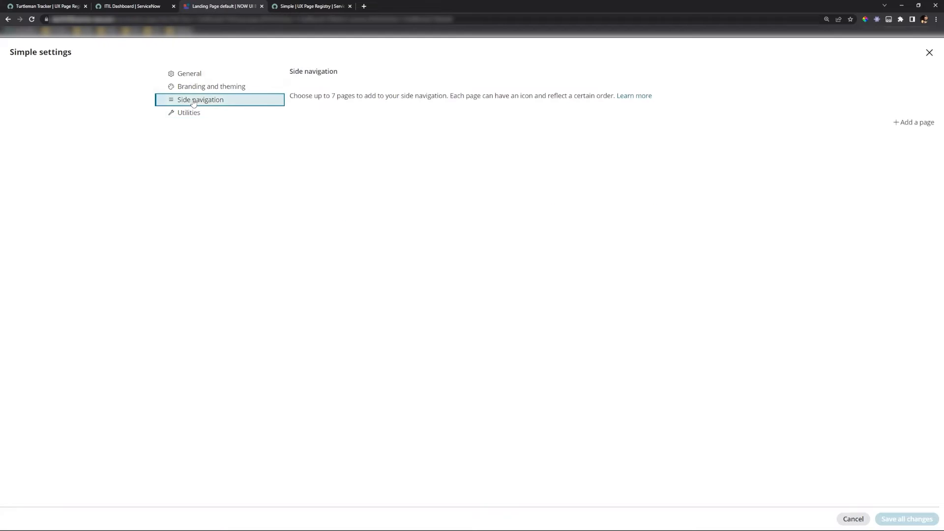
click(911, 123)
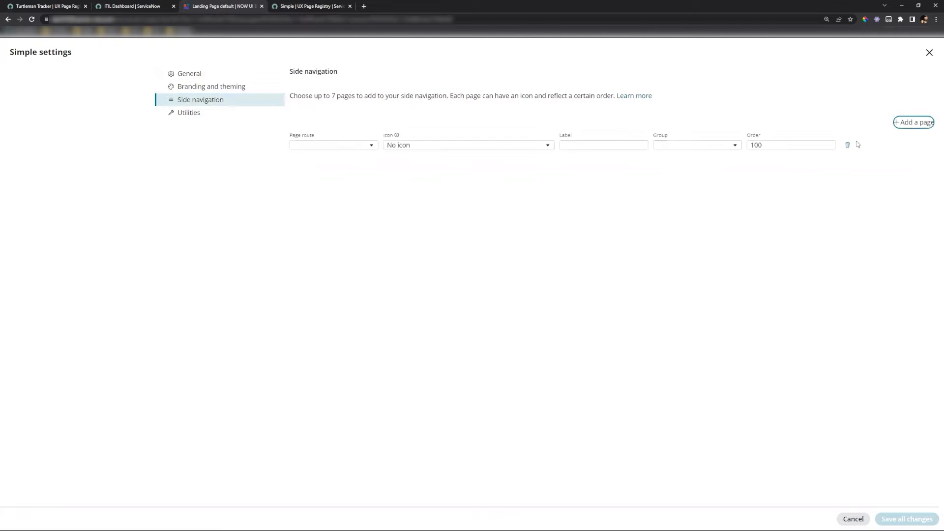
click(341, 144)
click(322, 156)
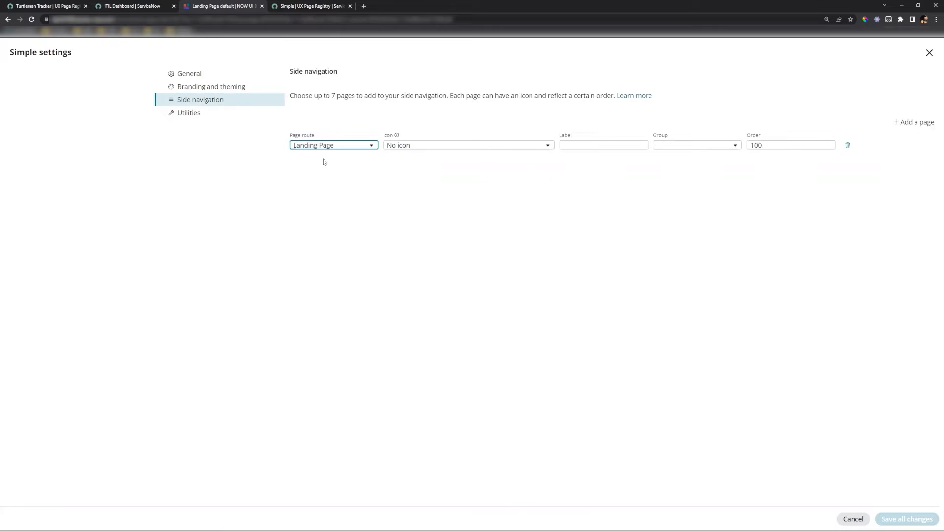
click(476, 148)
text(home)
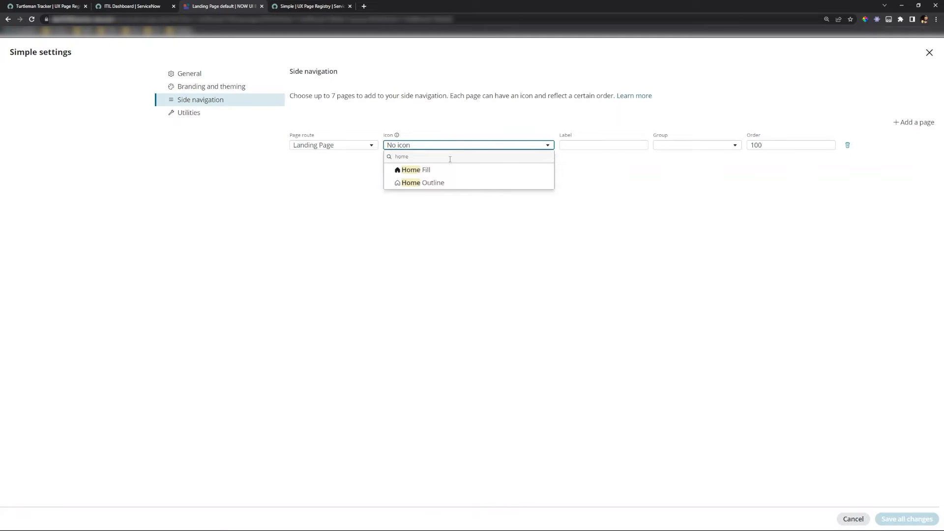
click(420, 183)
click(567, 143)
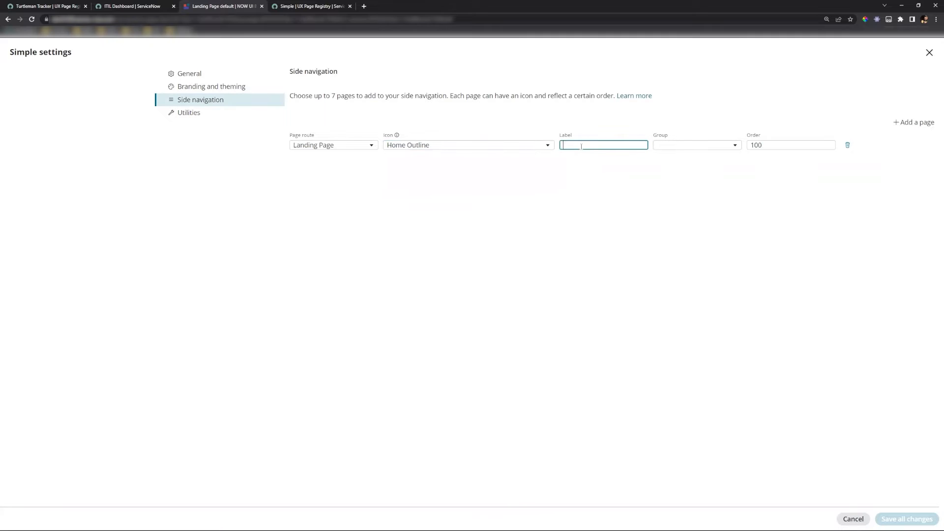
text(Home)
Step: Browse the other icons available for the Home side navigation entry without choosing a different one
click(527, 147)
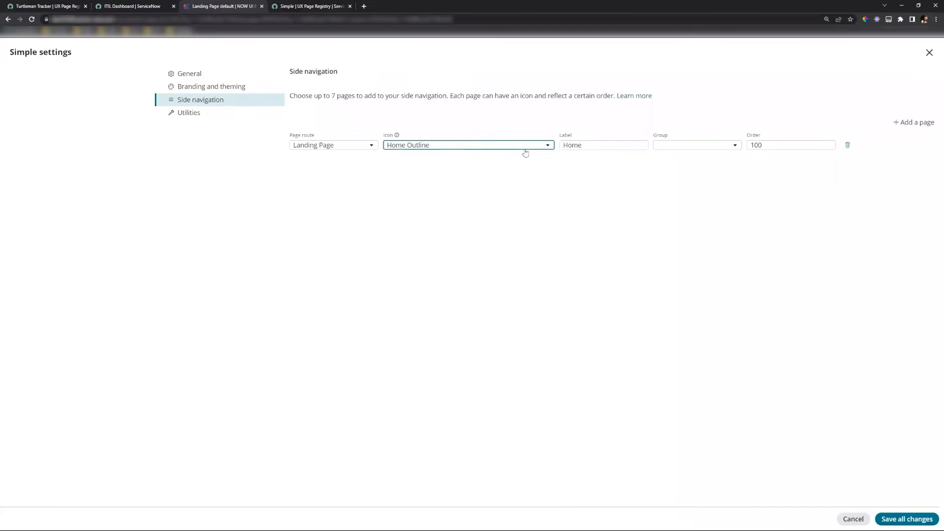
key(BackSpace)
key(BackSpace)
key(BackSpace)
key(BackSpace)
scroll(462, 190, down, 6)
scroll(485, 179, down, 6)
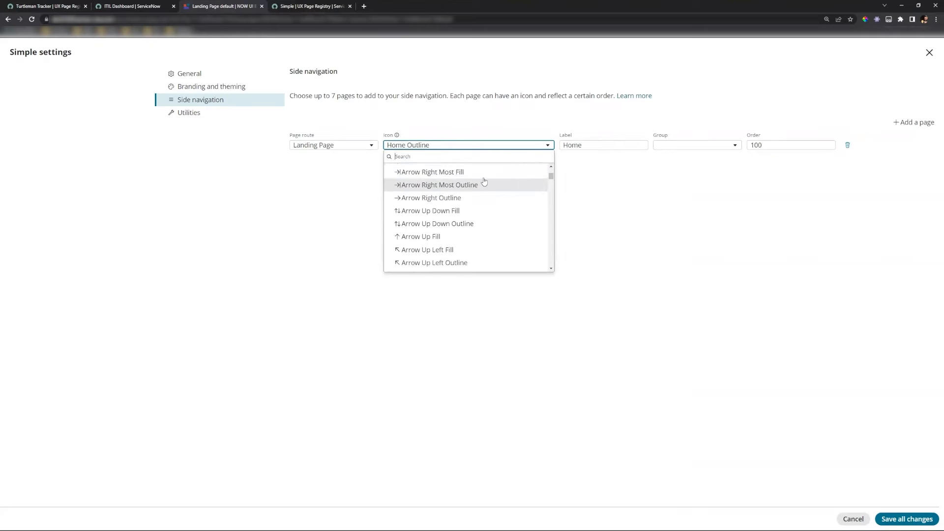
click(647, 245)
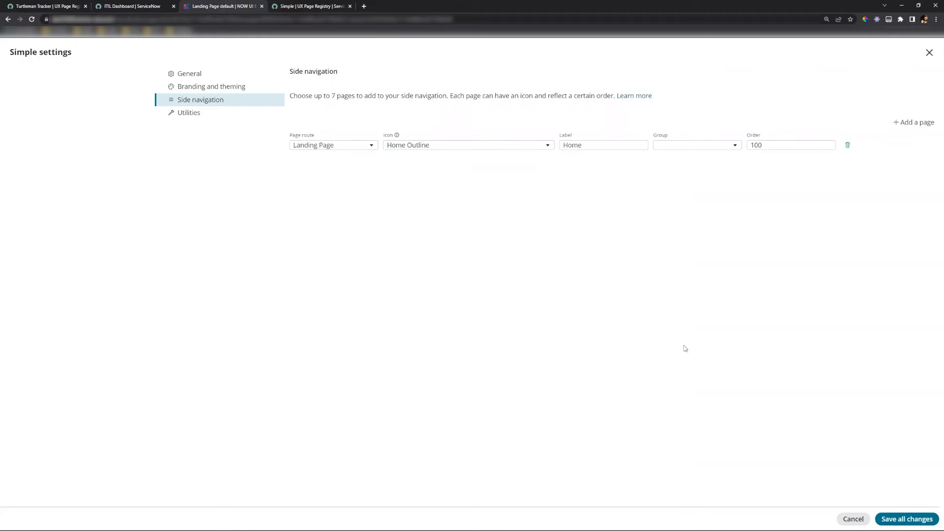
Step: Assign the Home navigation entry to the Top group and save all changes to the experience settings
click(570, 145)
click(666, 190)
click(719, 147)
click(686, 158)
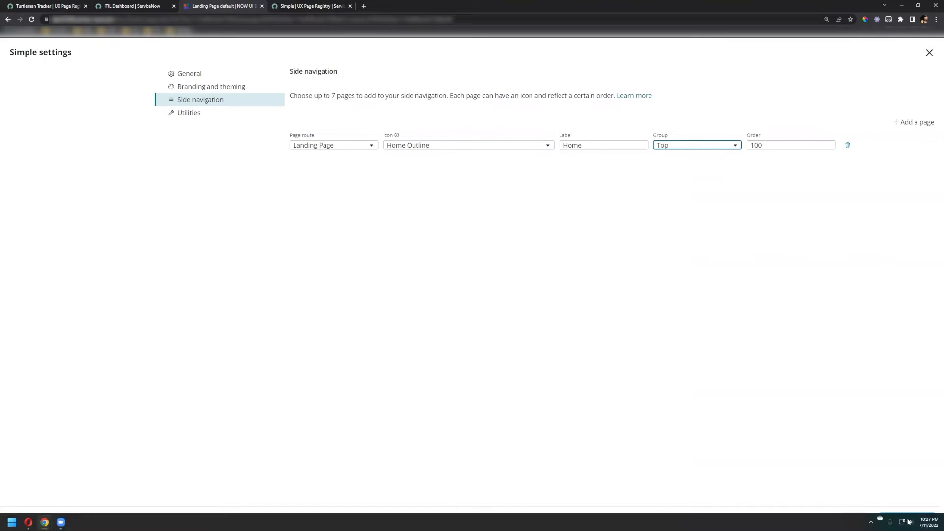
click(896, 519)
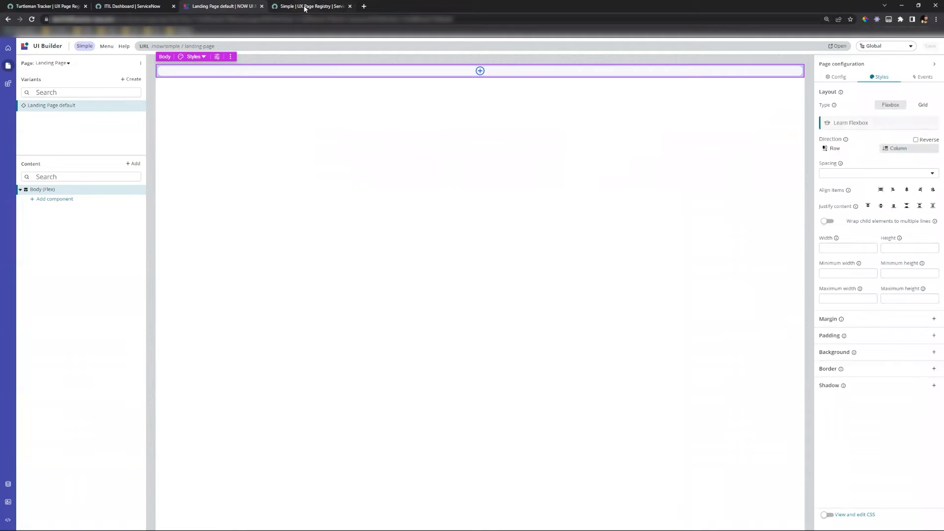
Step: Open the live landing page of the Simple experience, and reload the Simple UX Page Registry record
click(837, 46)
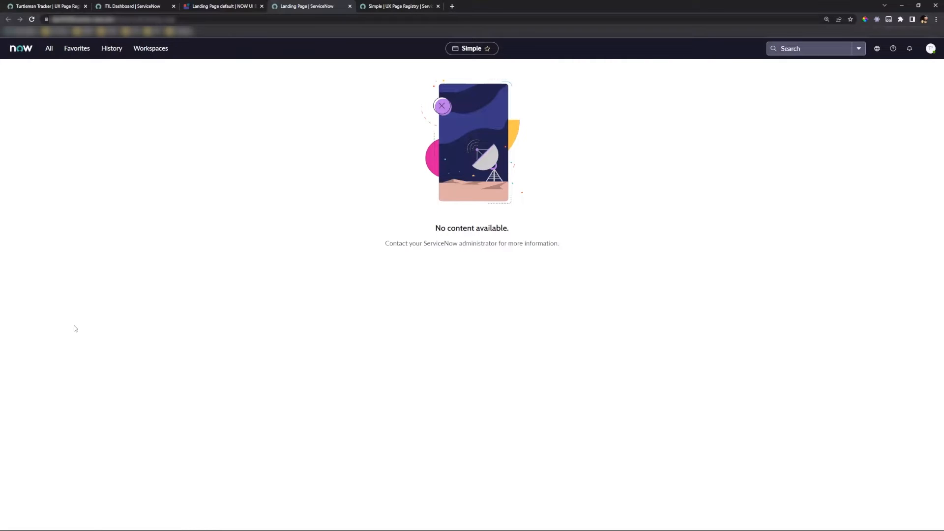
click(379, 4)
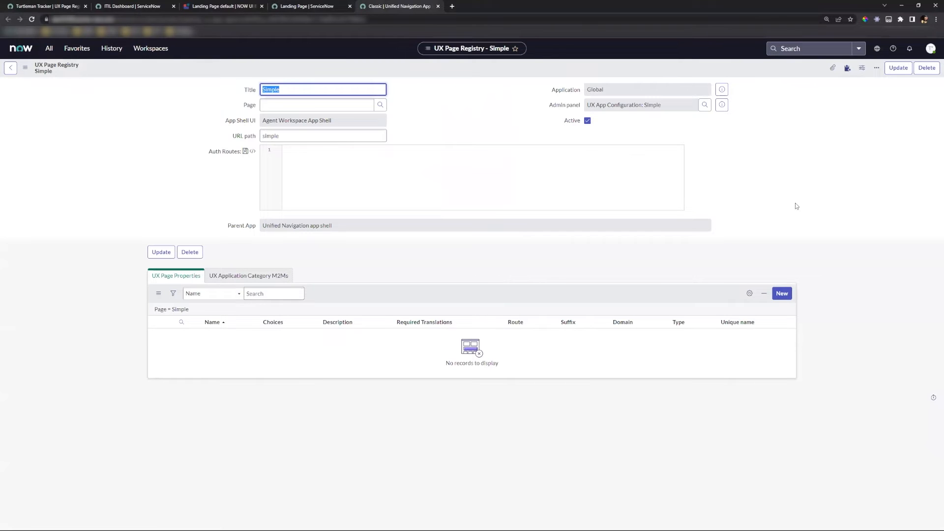
right_click(328, 65)
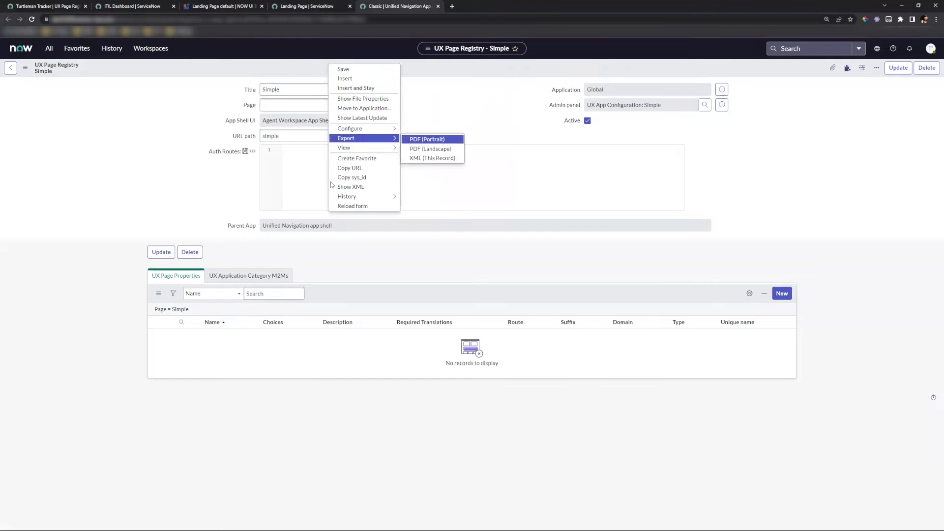
click(343, 206)
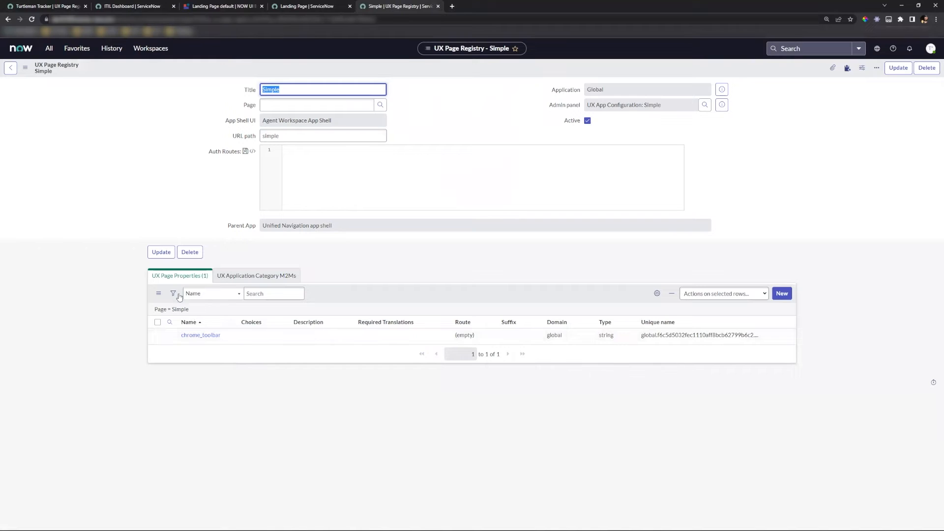
Step: Set the type of Simple's chrome_toolbar page property to json, update the record, and check the live Simple workspace
click(188, 339)
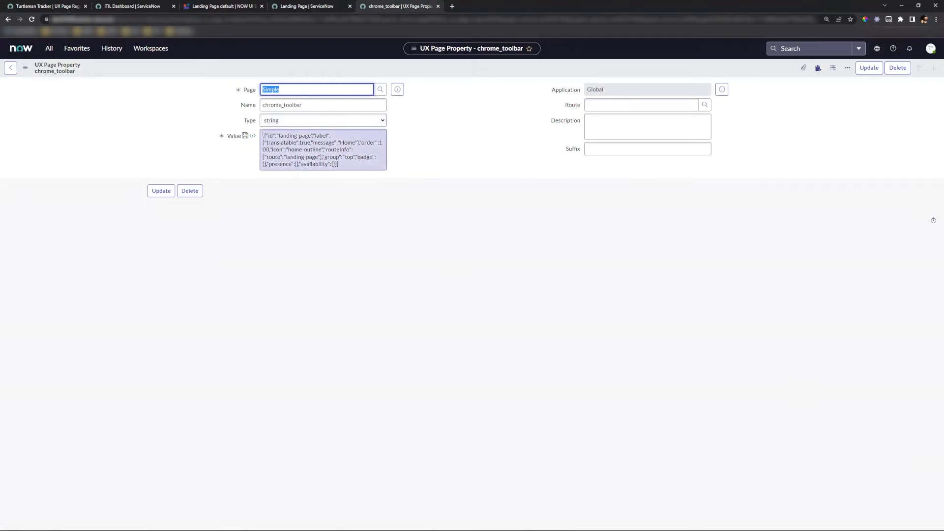
drag(261, 135, 358, 169)
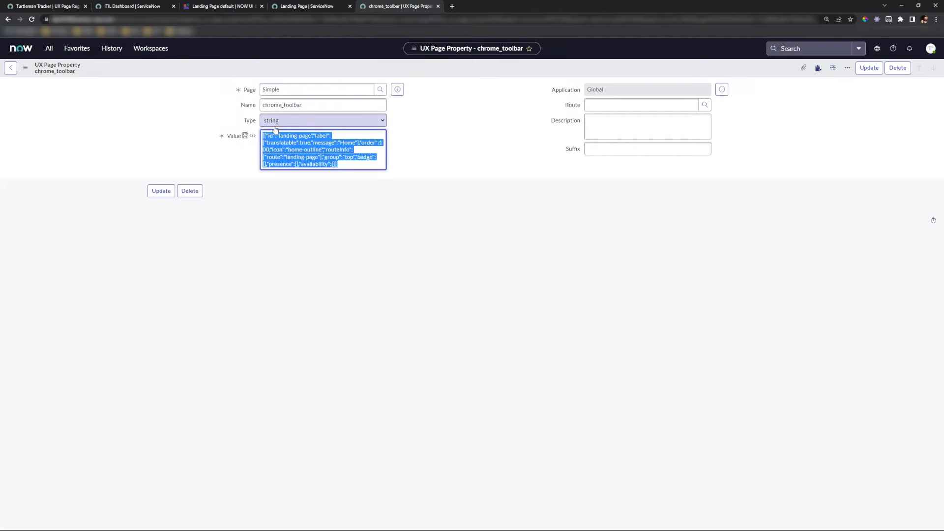
click(301, 122)
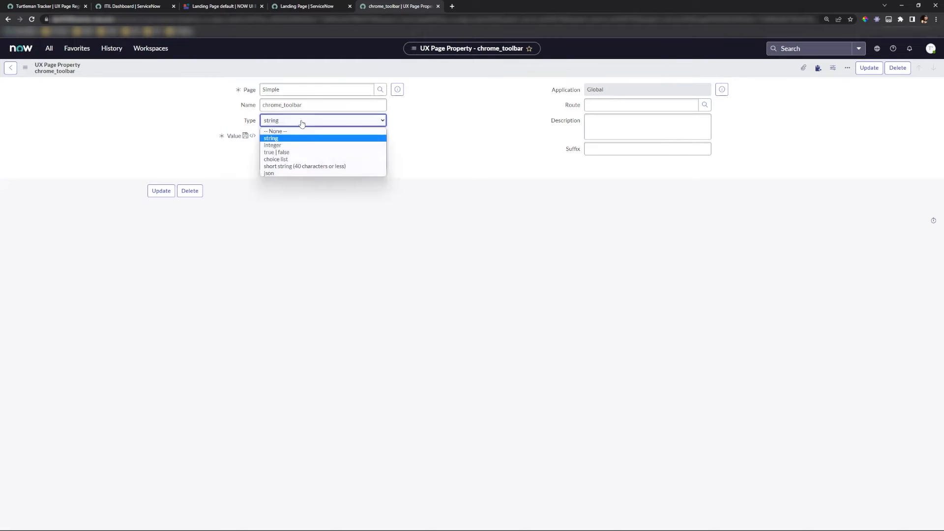
click(280, 175)
click(161, 190)
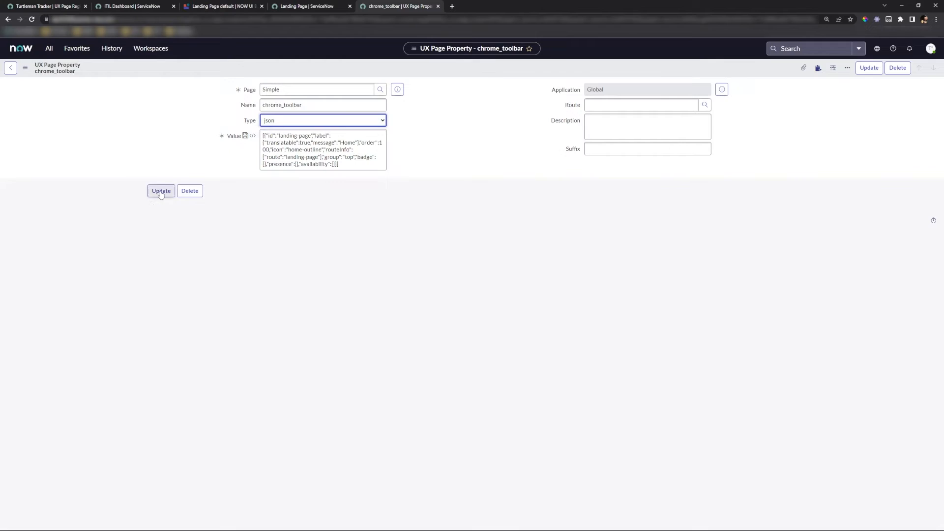
click(314, 7)
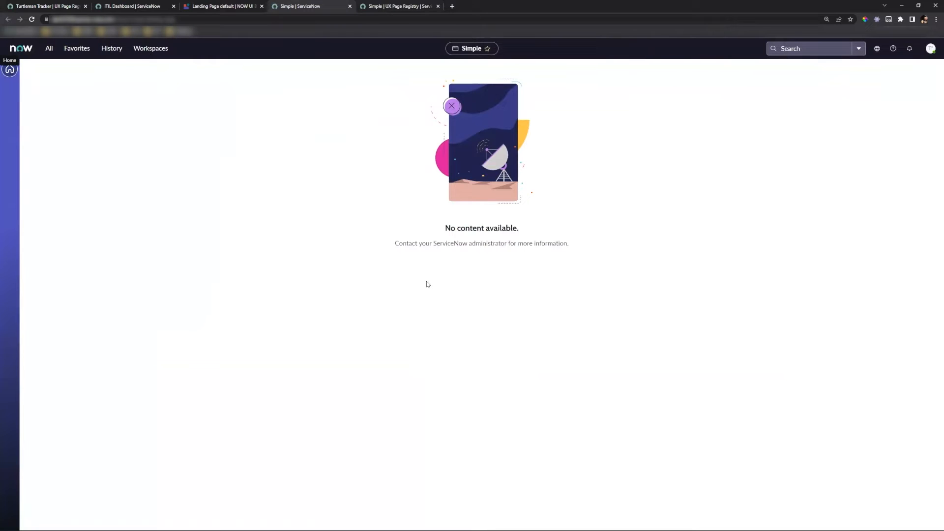
Step: Copy the entire JSON value of the chrome_tab page property from the Turtleman Tracker's UX Page Registry record
click(389, 6)
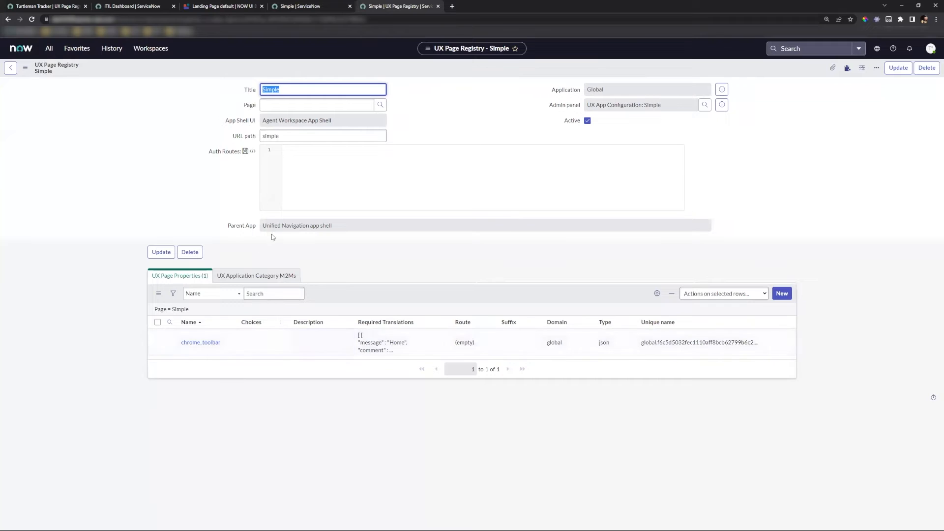
click(53, 7)
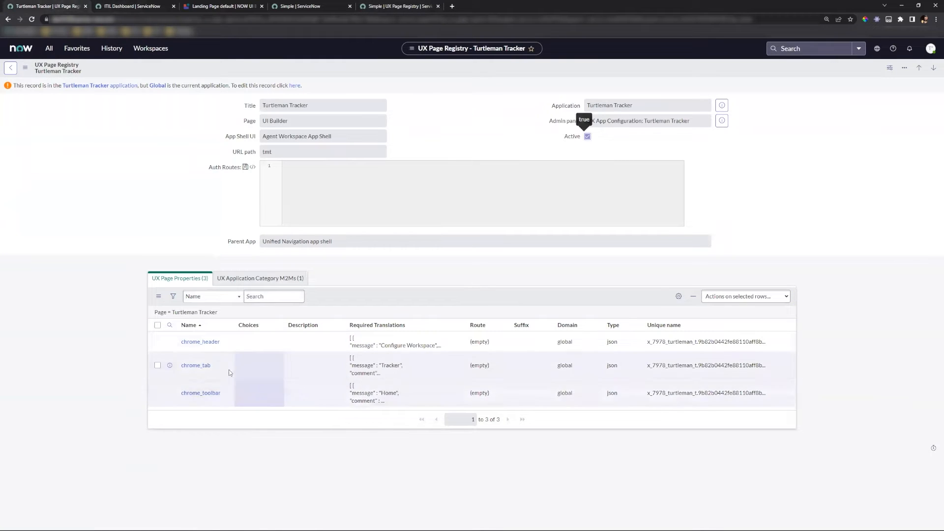
click(187, 367)
click(309, 243)
key(ctrl+a)
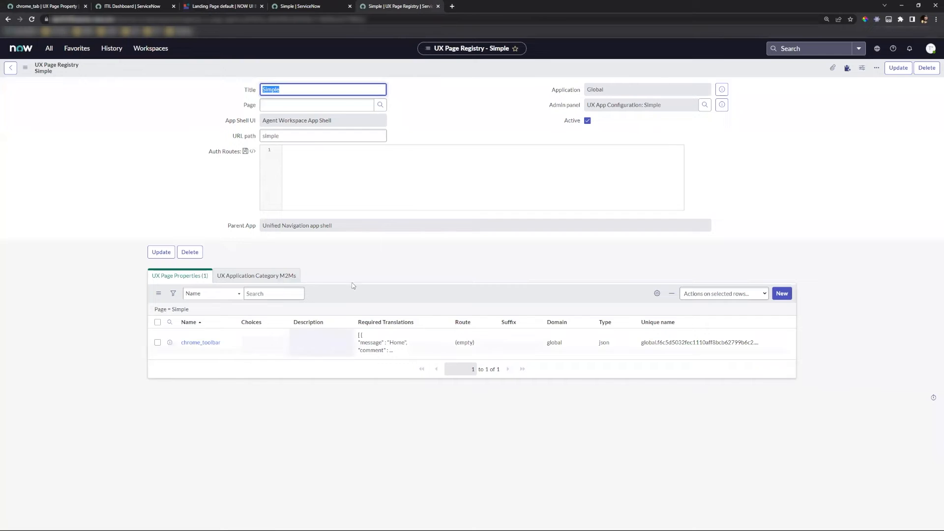
Step: Start a new UX page property for Simple named chrome_tab, with type json and the copied JSON as its value
click(782, 293)
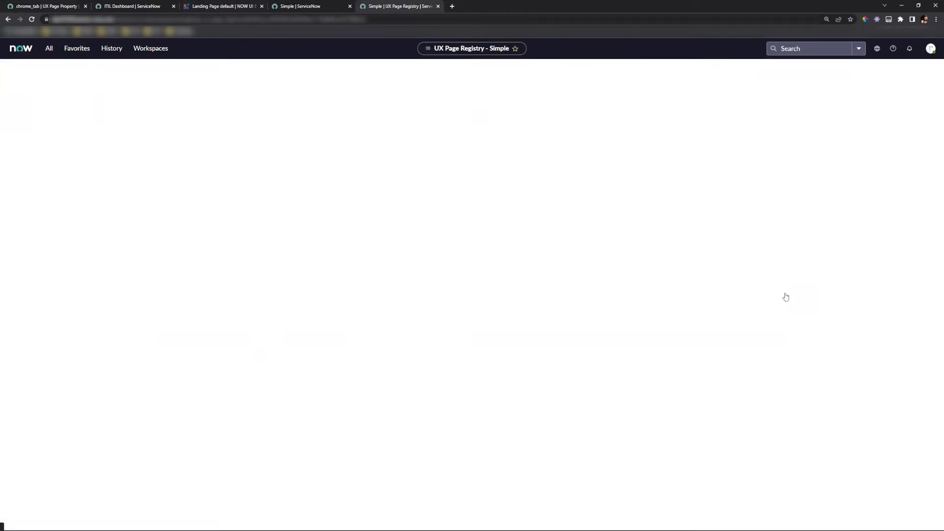
click(278, 108)
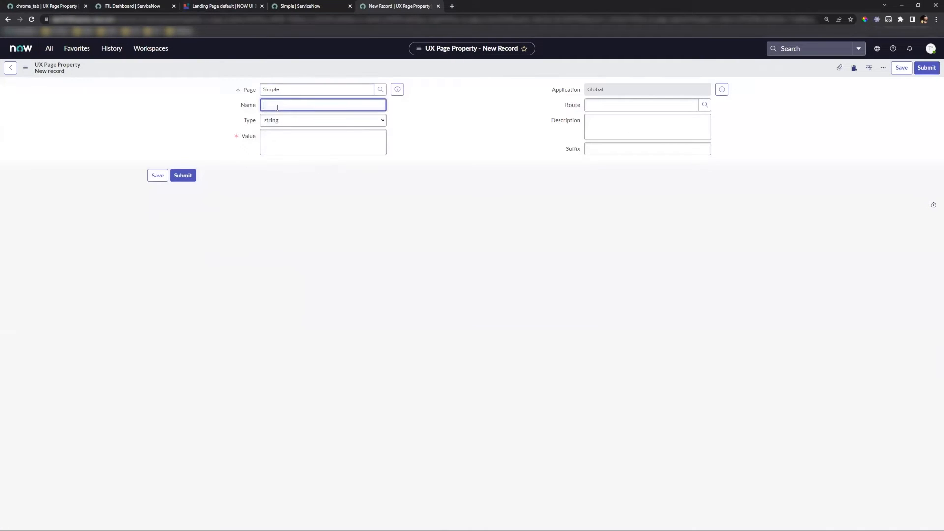
text(chrome_tab)
click(344, 120)
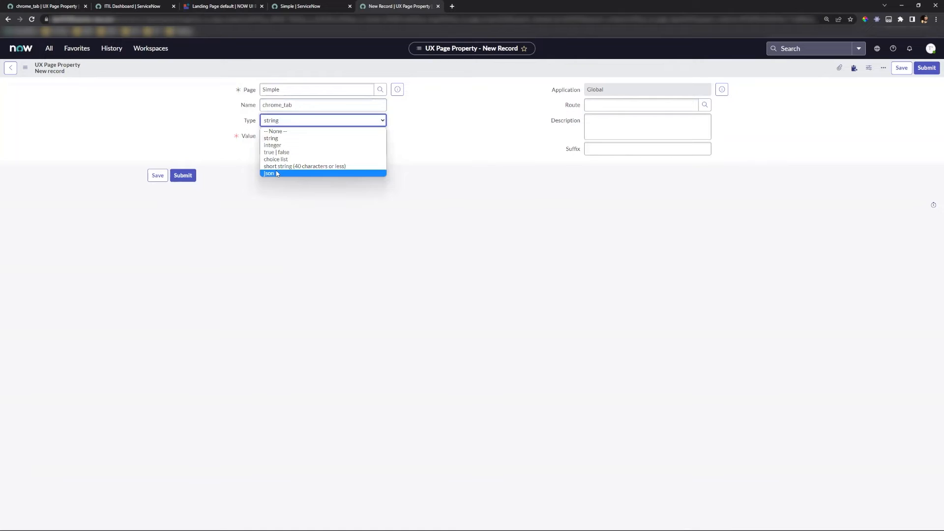
click(295, 172)
click(283, 151)
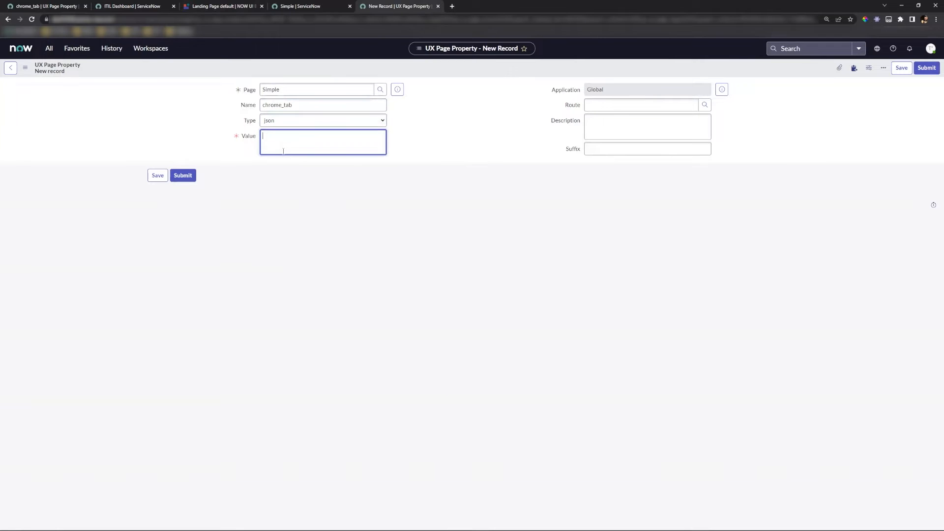
key(ctrl+v)
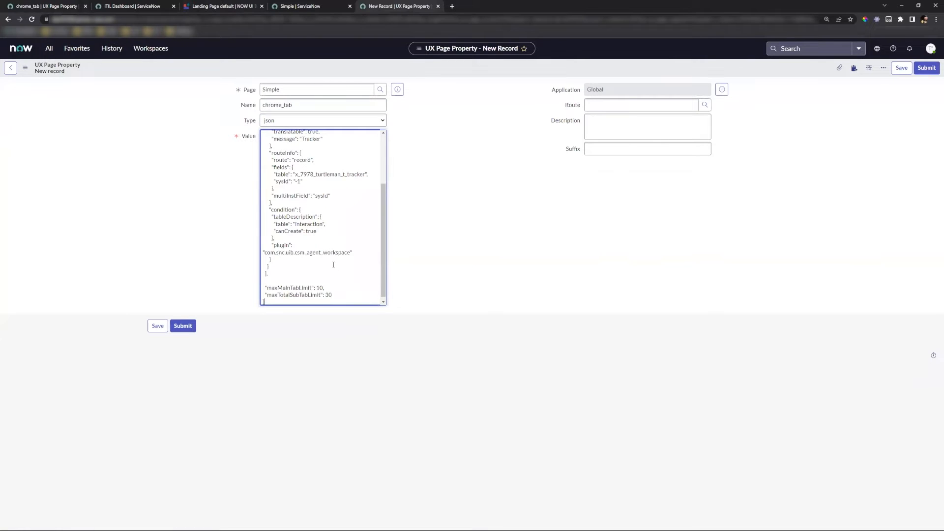
Step: Change the table under the newTabMenu route fields in the JSON to incident, and submit the new page property
scroll(333, 265, up, 3)
drag(296, 248, 366, 248)
text(incident)
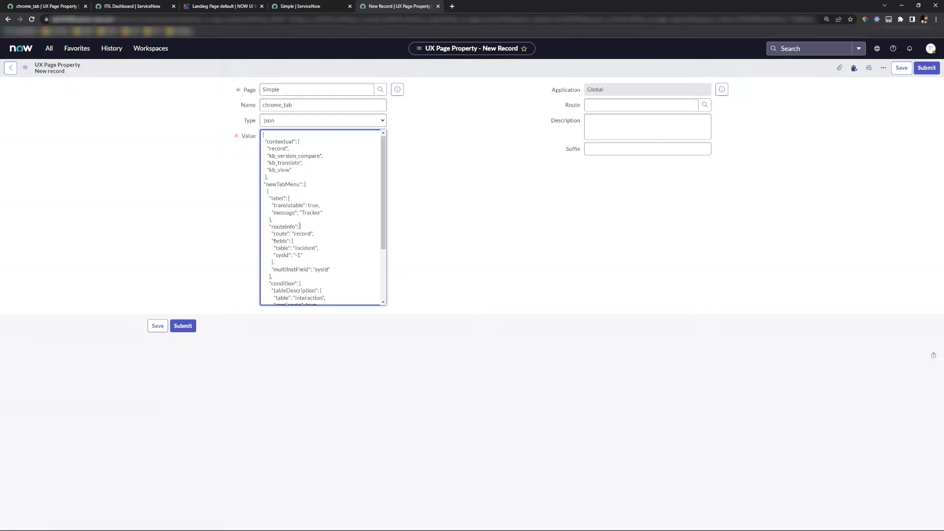
drag(275, 247, 320, 248)
click(182, 327)
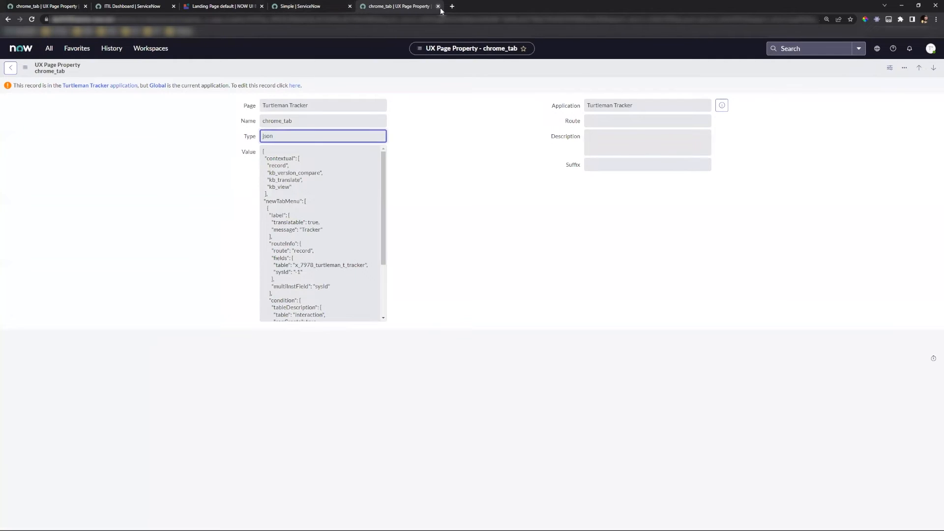
Step: Close the Turtleman Tracker property page and check the live Simple workspace by opening a new record tab and closing it
click(438, 7)
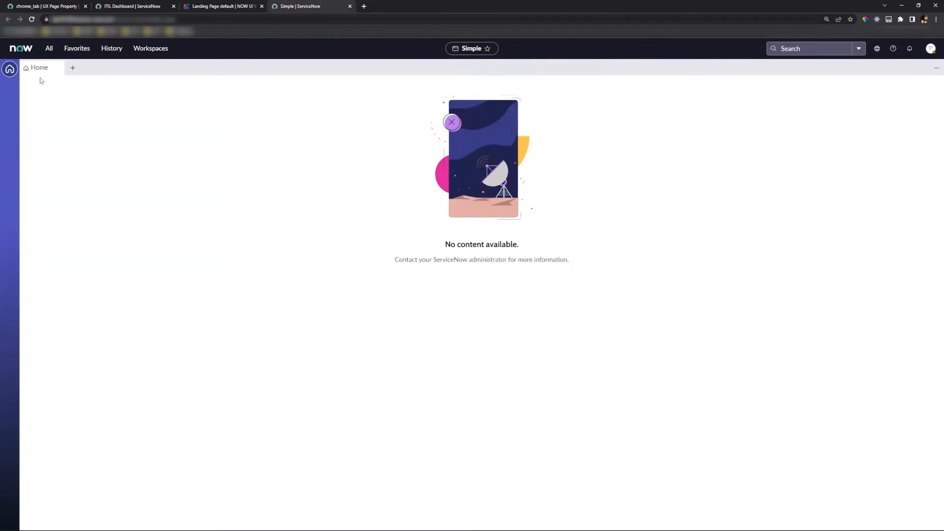
click(71, 68)
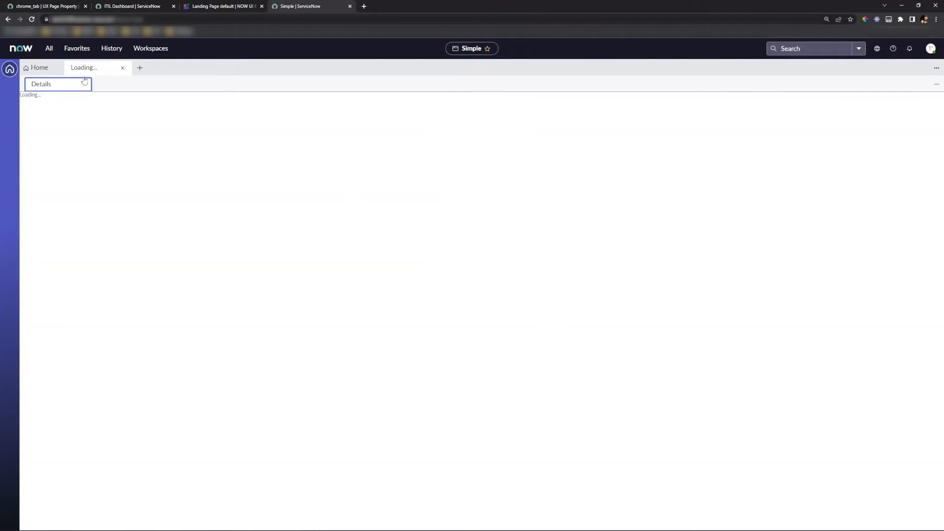
click(123, 69)
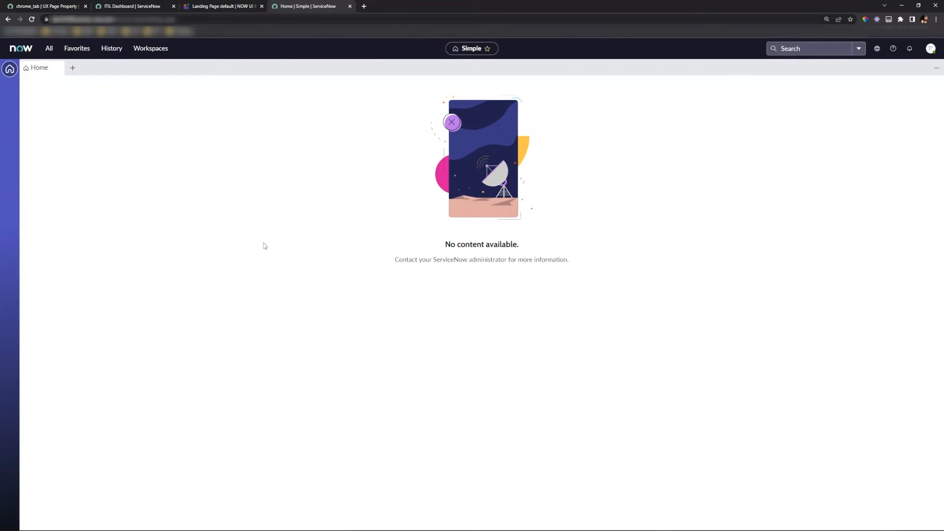
Step: In UI Builder, add a container to the landing page body and place a Heading component inside it
click(212, 5)
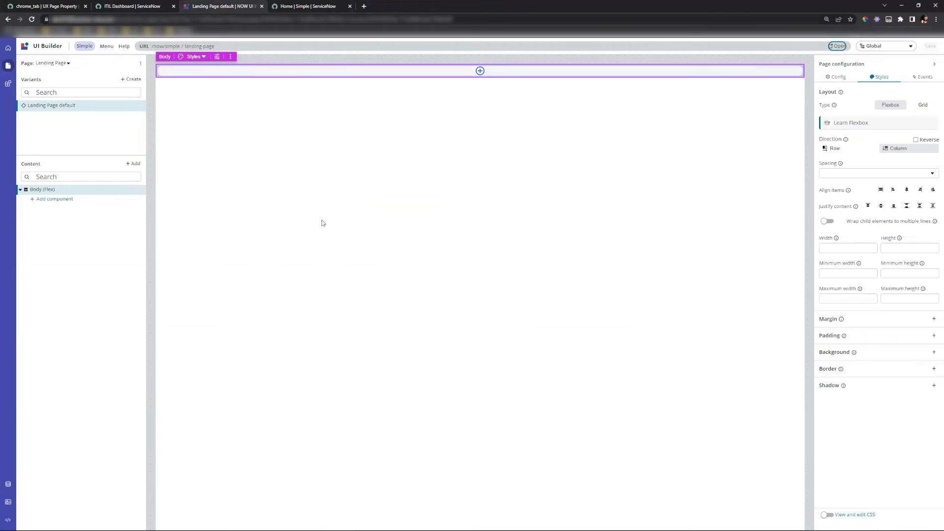
click(46, 203)
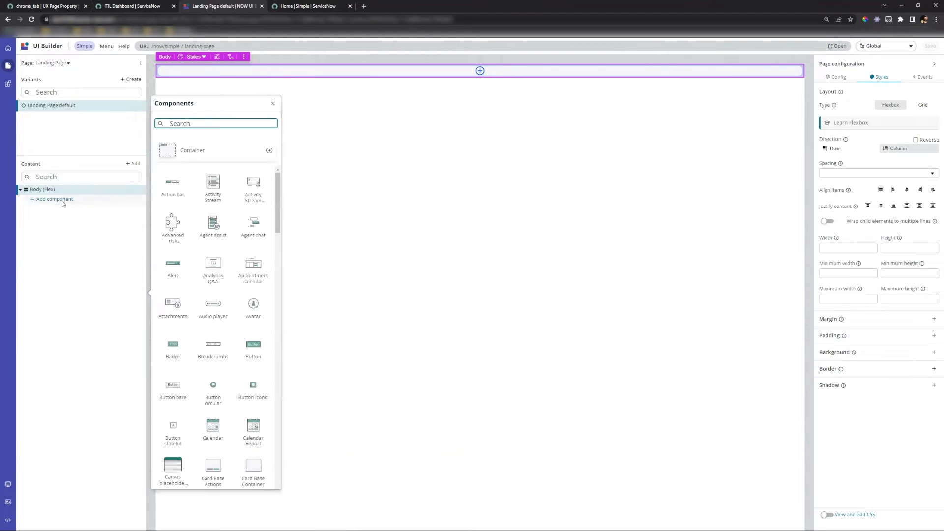
click(197, 155)
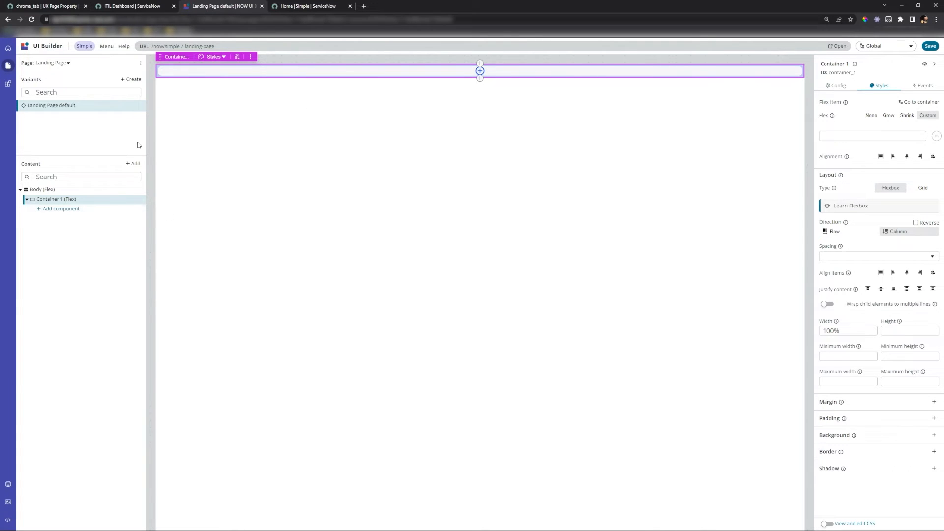
click(66, 211)
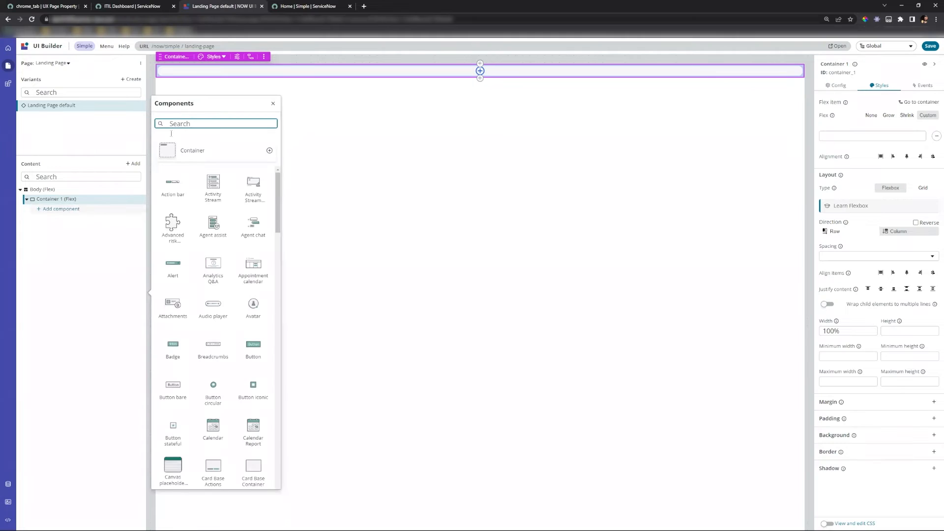
text(head)
click(217, 192)
Step: Set the heading's label to "Welcome to your Simple Workspace!" and save the page
triple_click(820, 110)
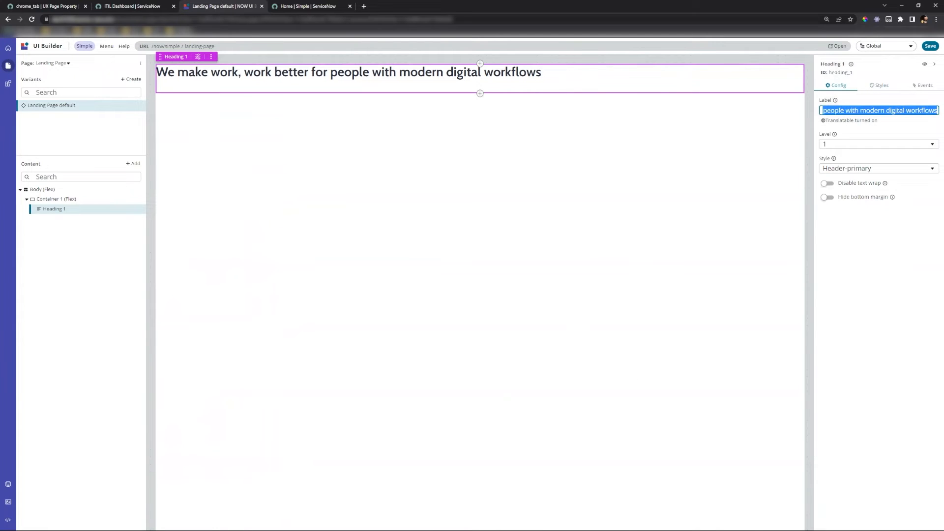
text(Welcome to )
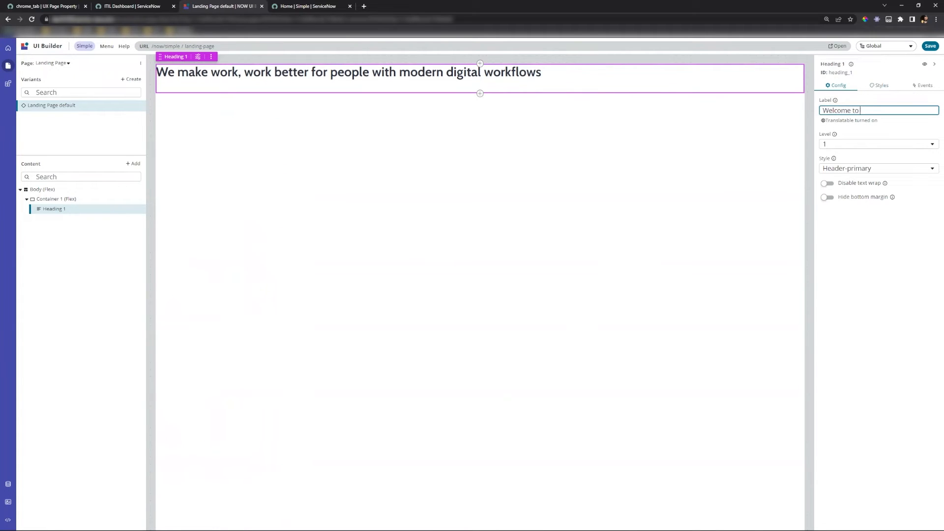
text(your simple)
key(BackSpace)
key(BackSpace)
key(BackSpace)
key(BackSpace)
key(BackSpace)
text(Simple Workspace!)
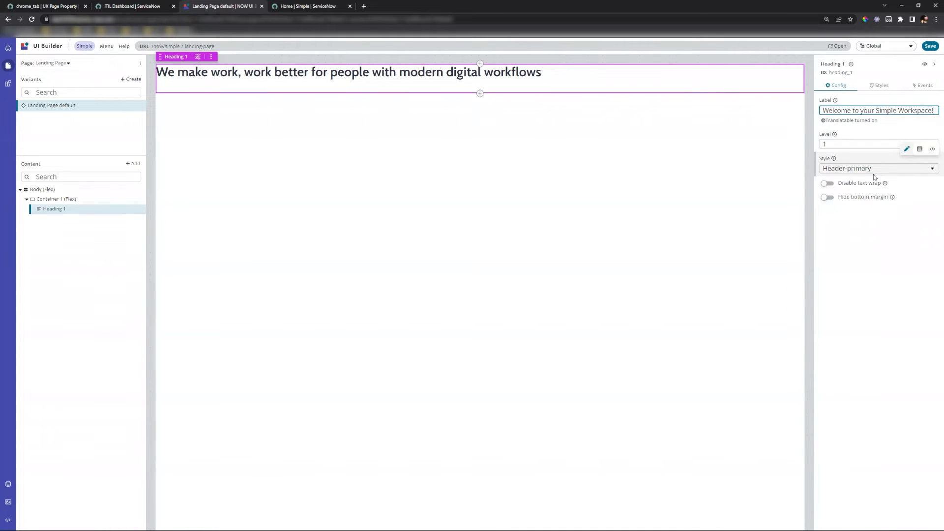
click(930, 46)
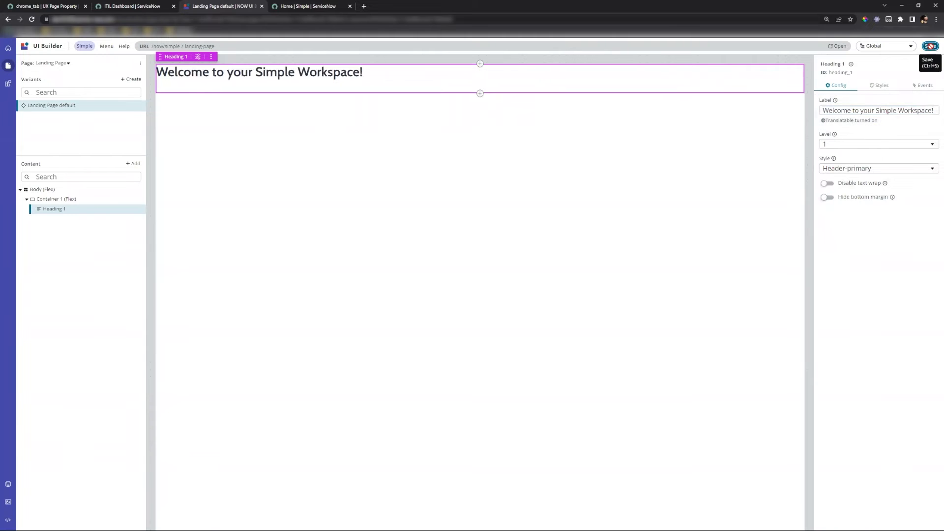
Step: Center the items of Container 1 both horizontally and vertically, and set its height to 55px
click(60, 199)
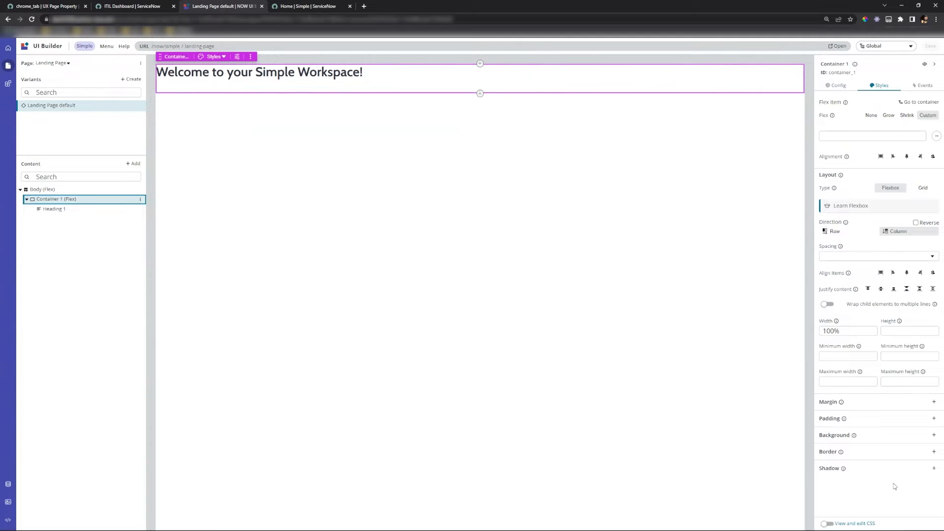
click(907, 273)
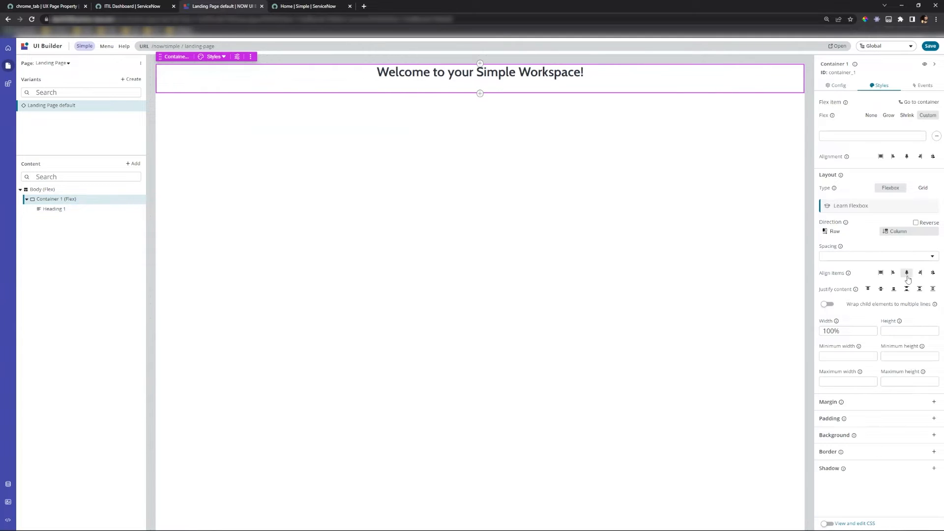
click(895, 331)
text(65px)
click(880, 489)
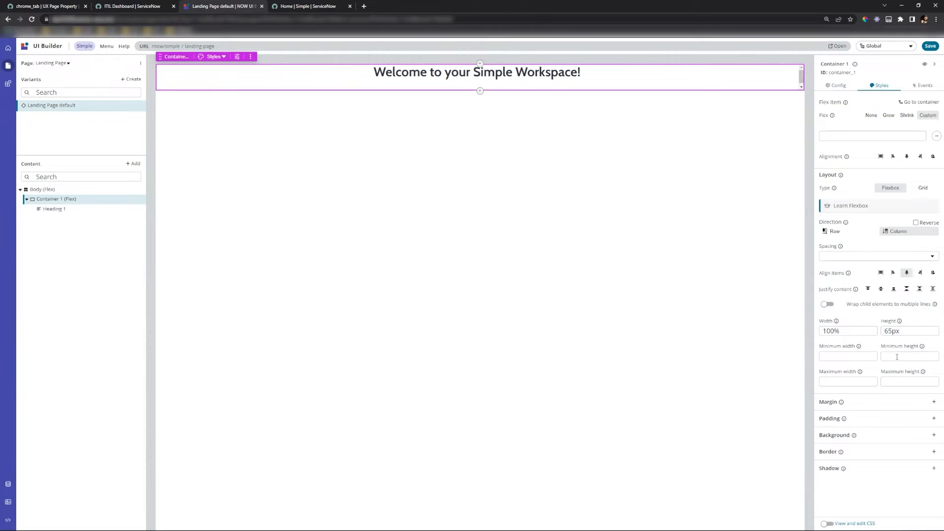
click(889, 331)
key(BackSpace)
text(5)
key(Return)
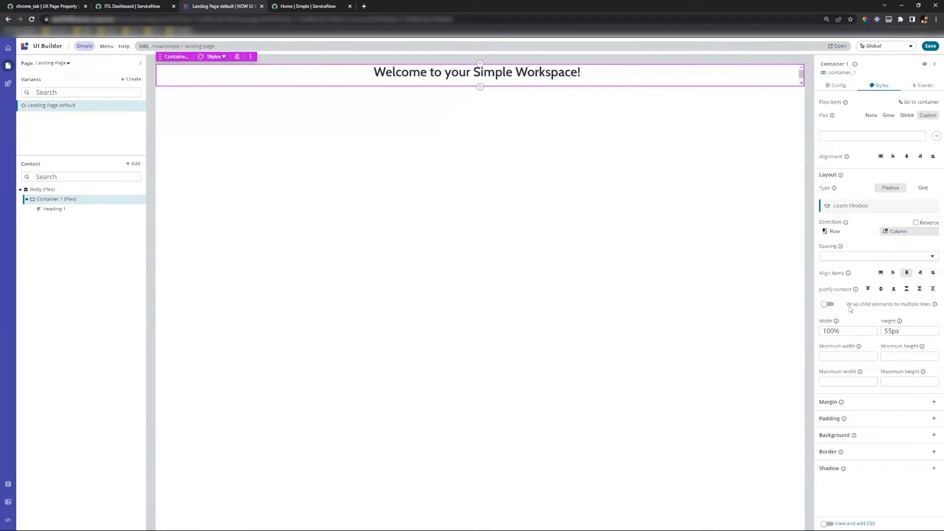
click(881, 290)
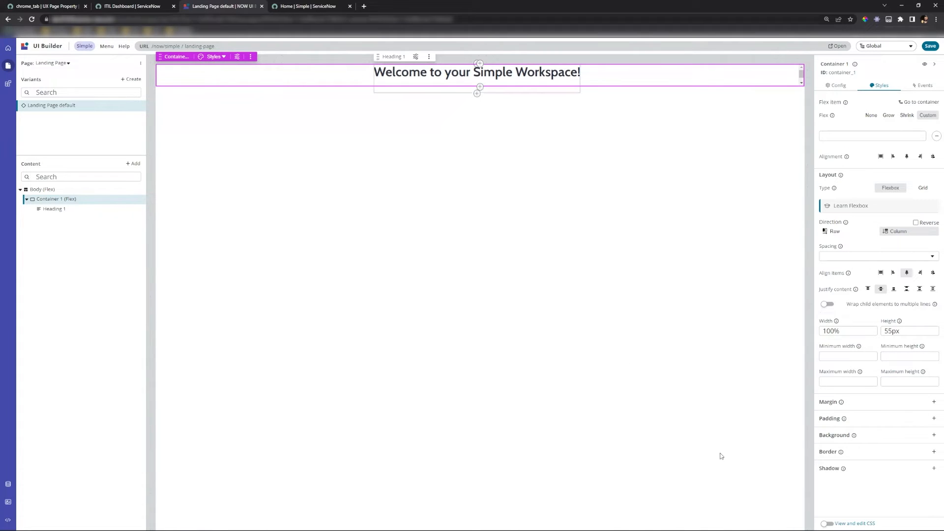
Step: Give Container 1 a Secondary 0 background and an Md shadow, and save the page
click(895, 436)
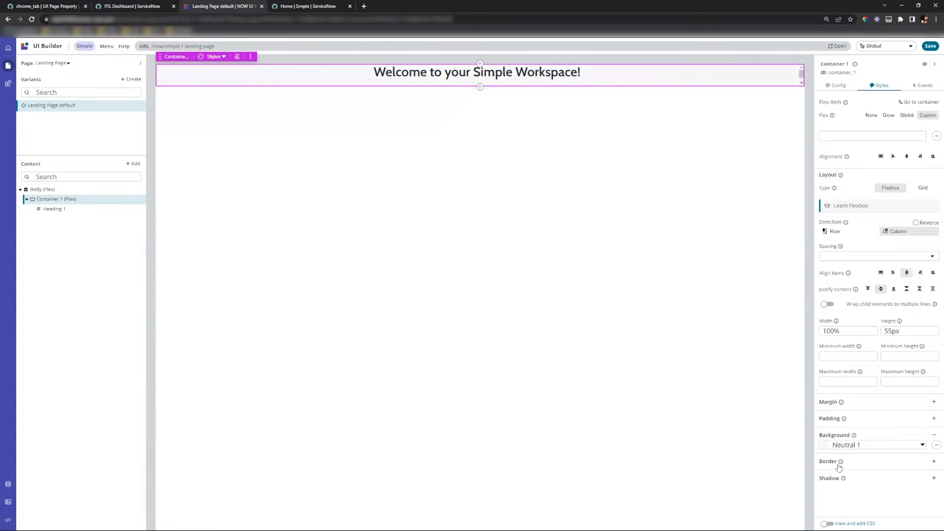
click(892, 445)
scroll(876, 357, down, 5)
scroll(878, 327, down, 3)
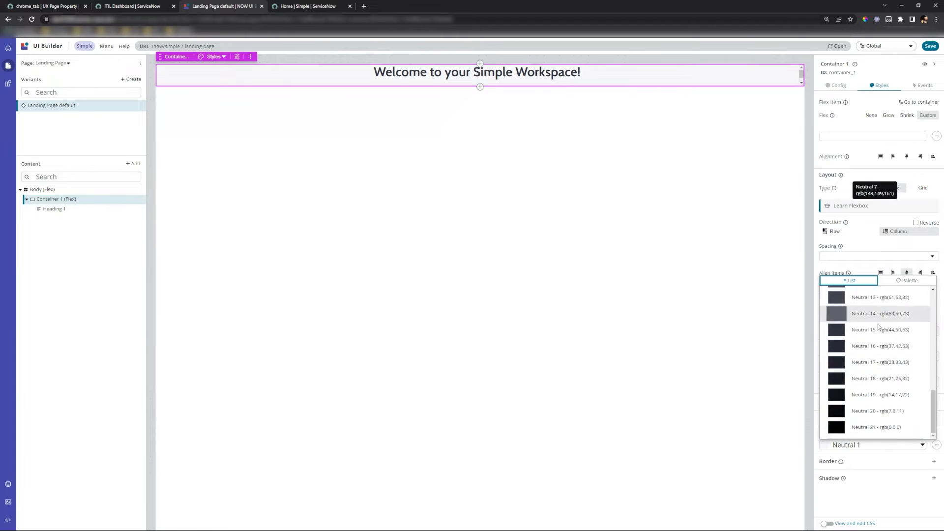
scroll(877, 345, up, 10)
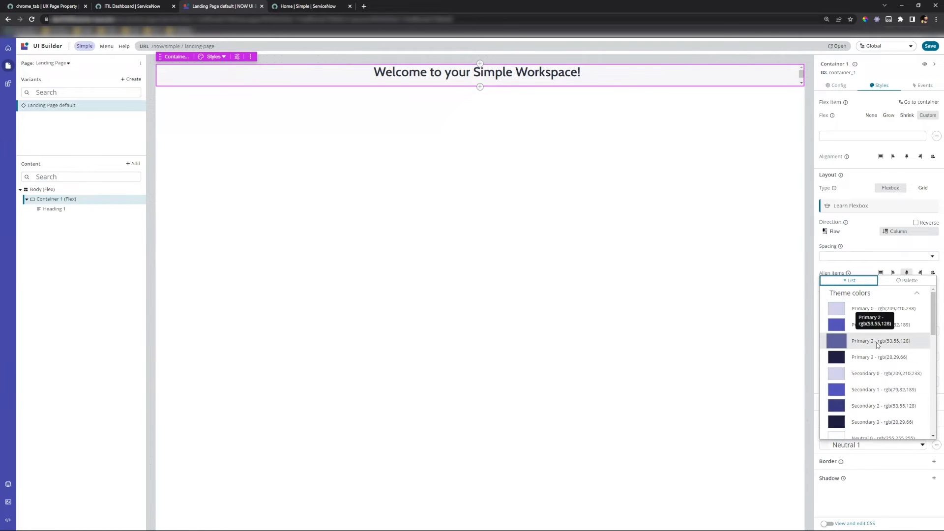
click(859, 373)
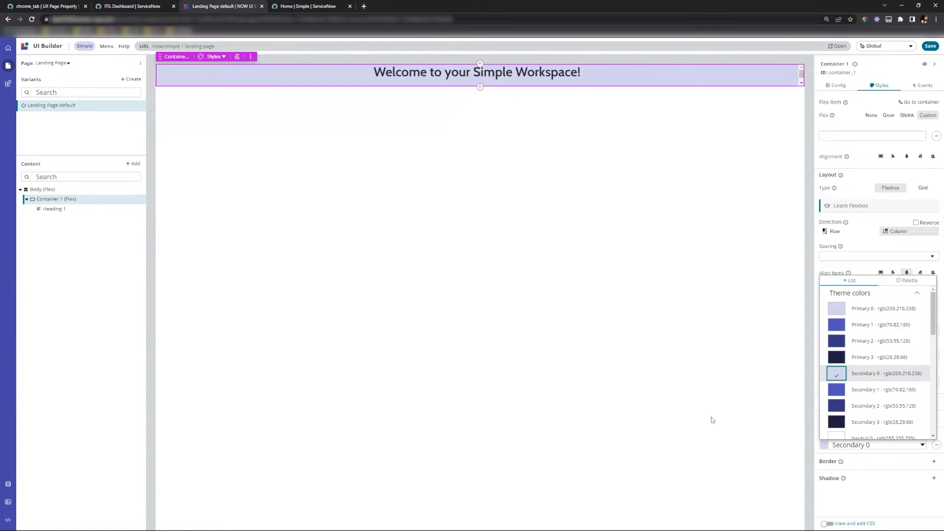
click(860, 501)
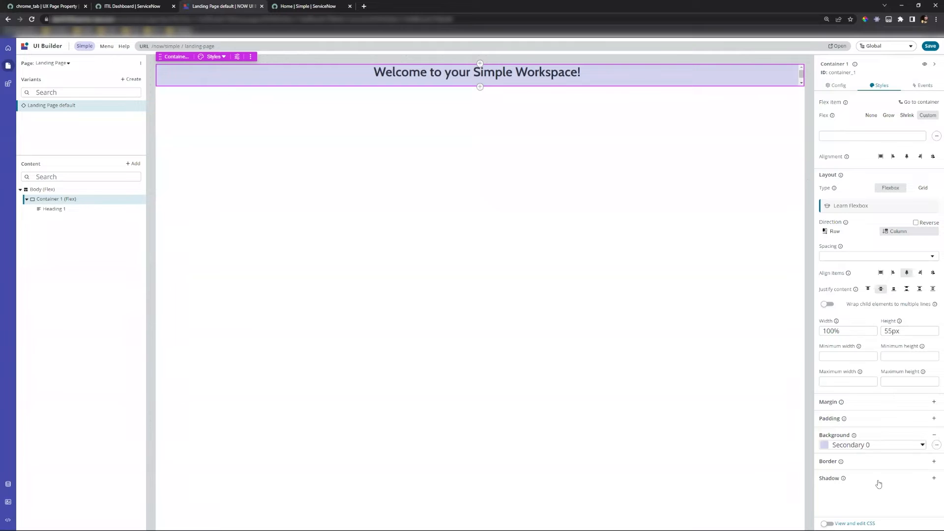
click(875, 478)
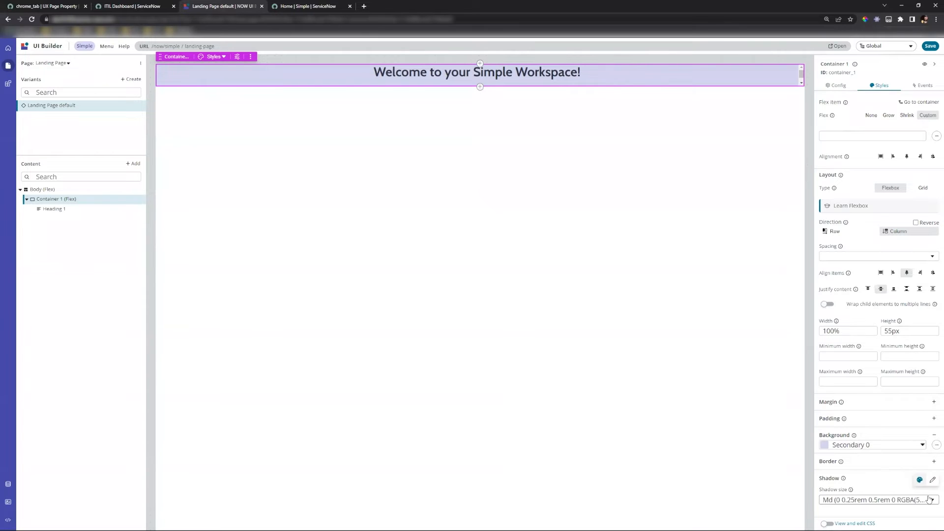
click(930, 46)
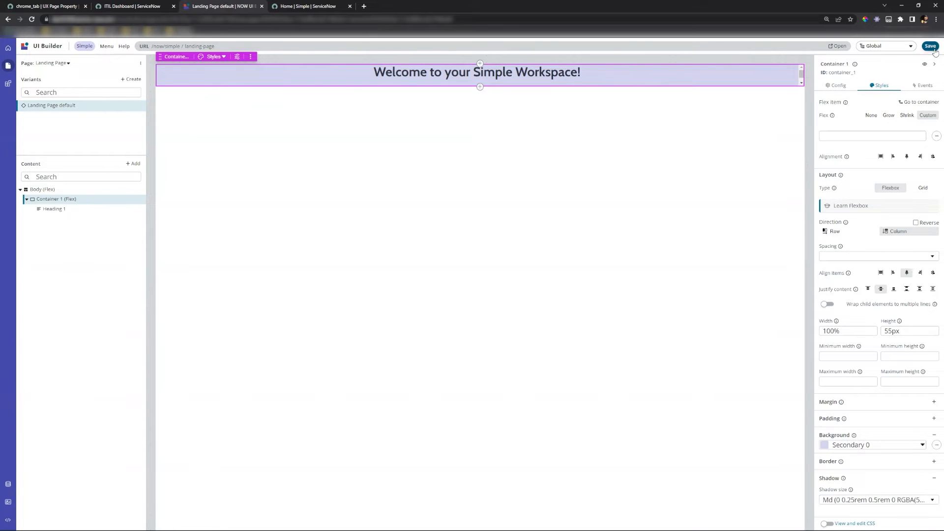
Step: Check the heading banner in the live Simple workspace and return to the landing page in UI Builder
click(275, 6)
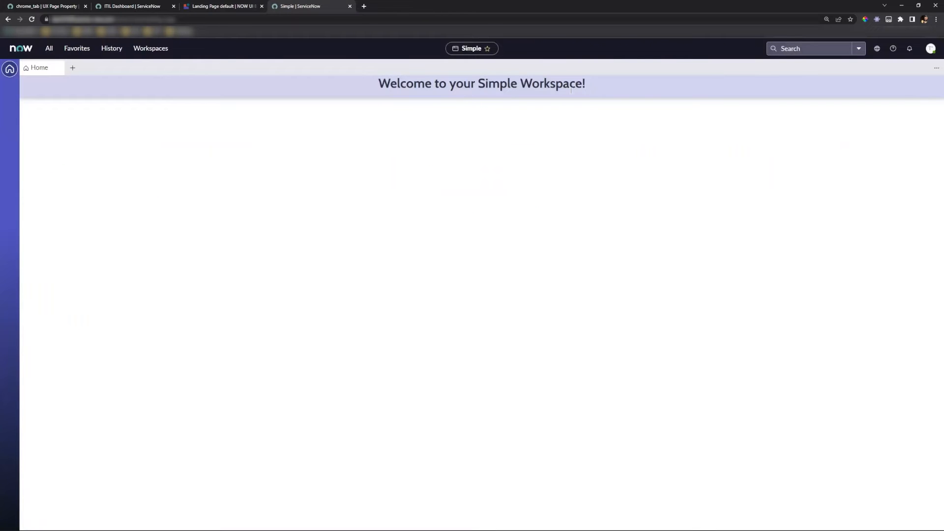
click(143, 6)
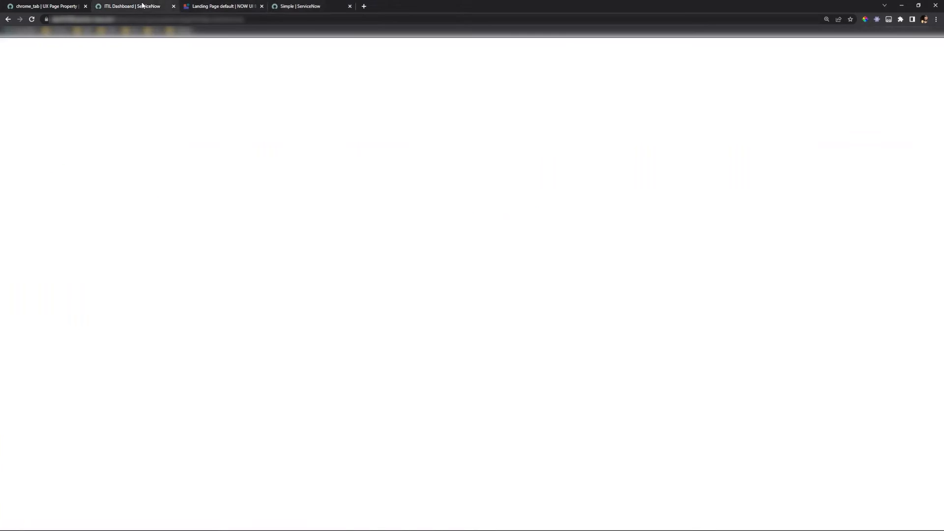
key(ctrl+Tab)
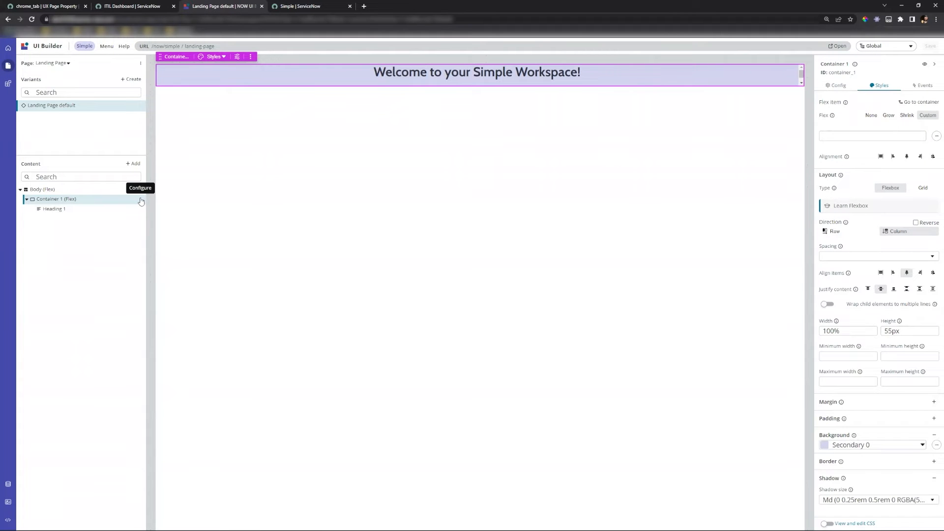
Step: Add a second container after Container 1 and set its flexbox direction to Row
mouse_move(478, 91)
click(139, 201)
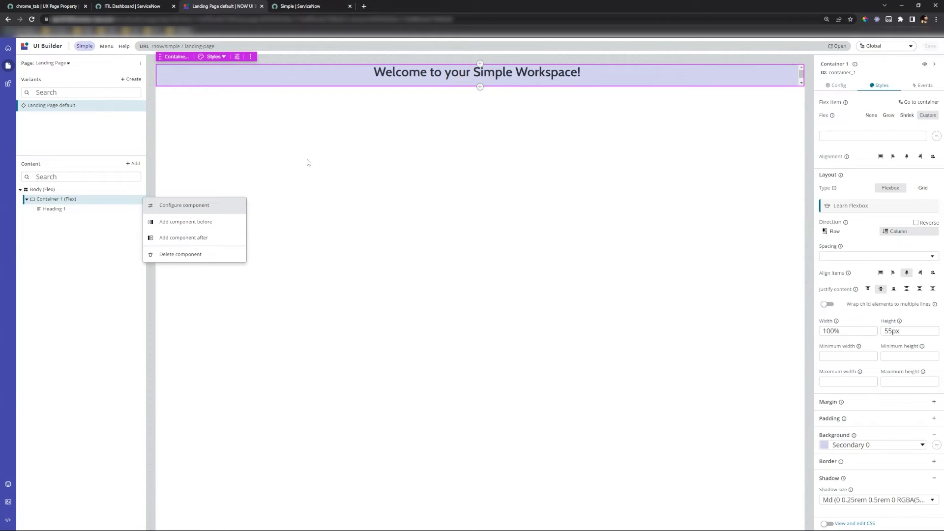
click(182, 243)
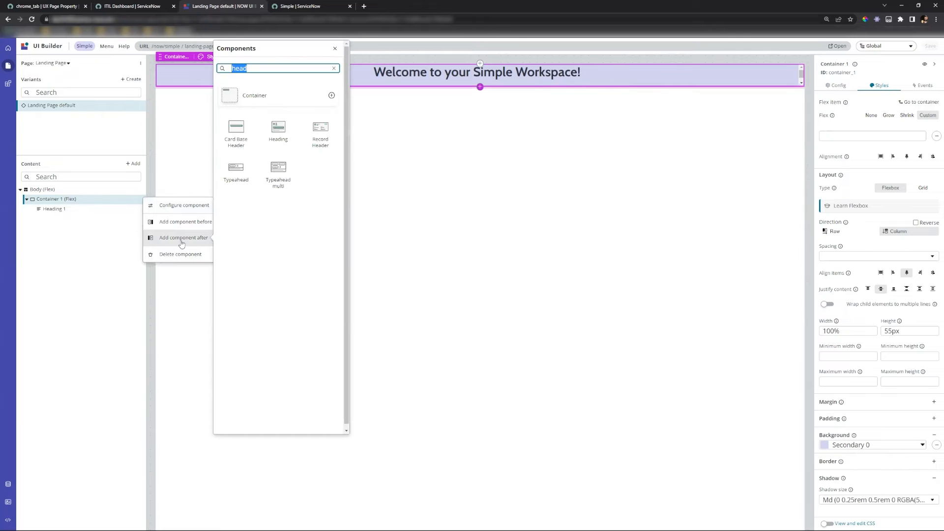
click(268, 106)
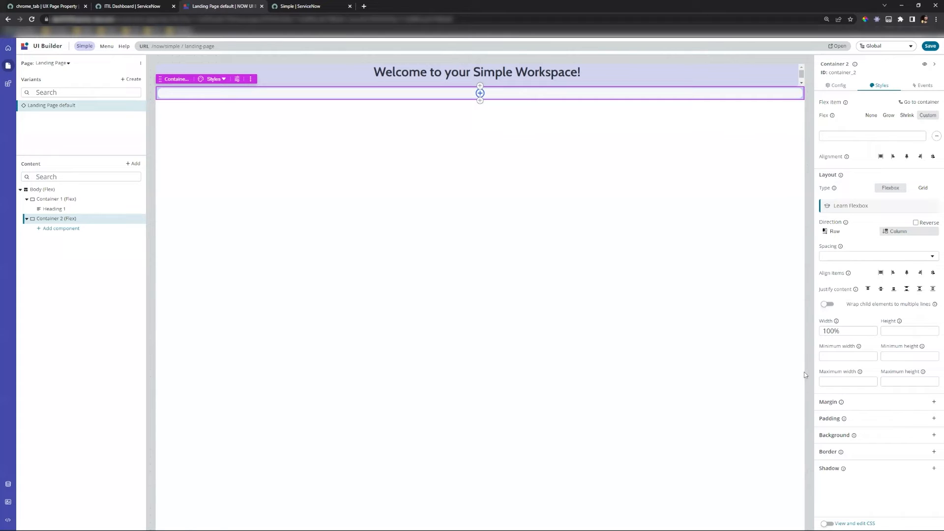
click(833, 234)
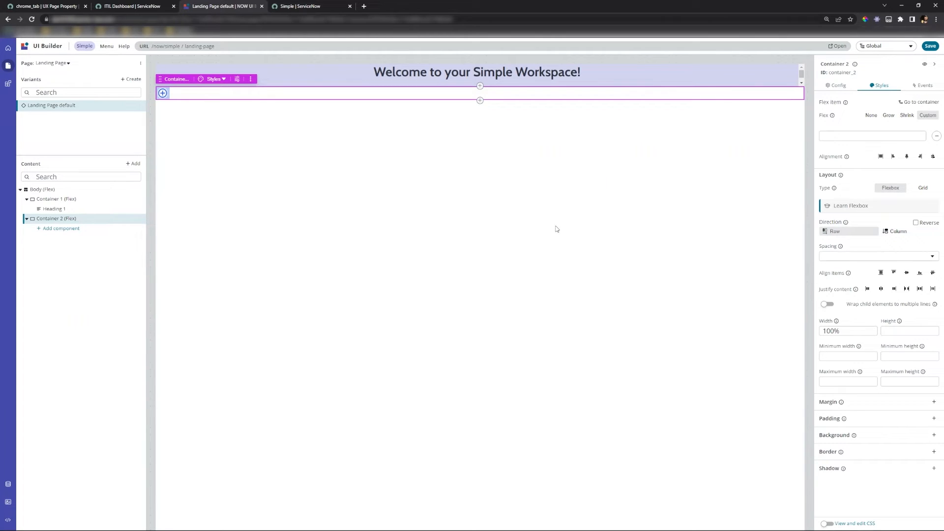
Step: Find the Filter component and add it inside Container 2
click(58, 229)
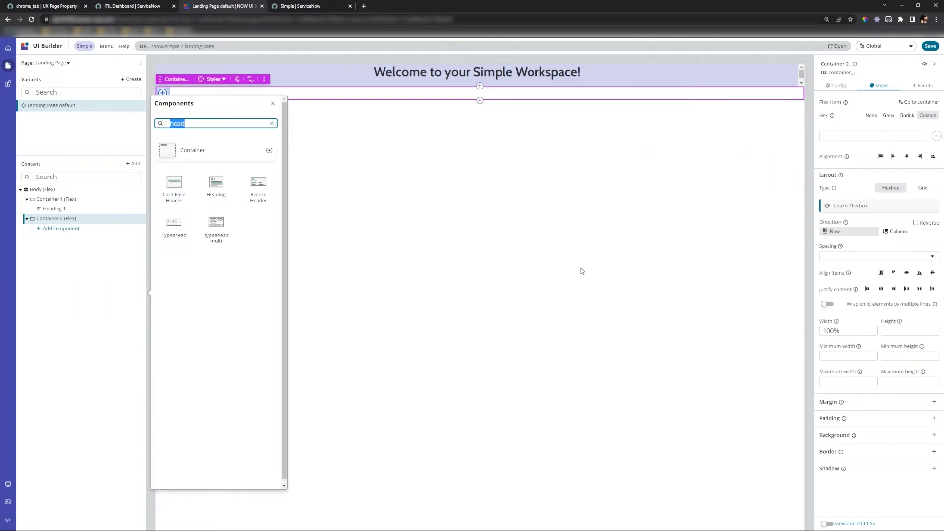
text(filter)
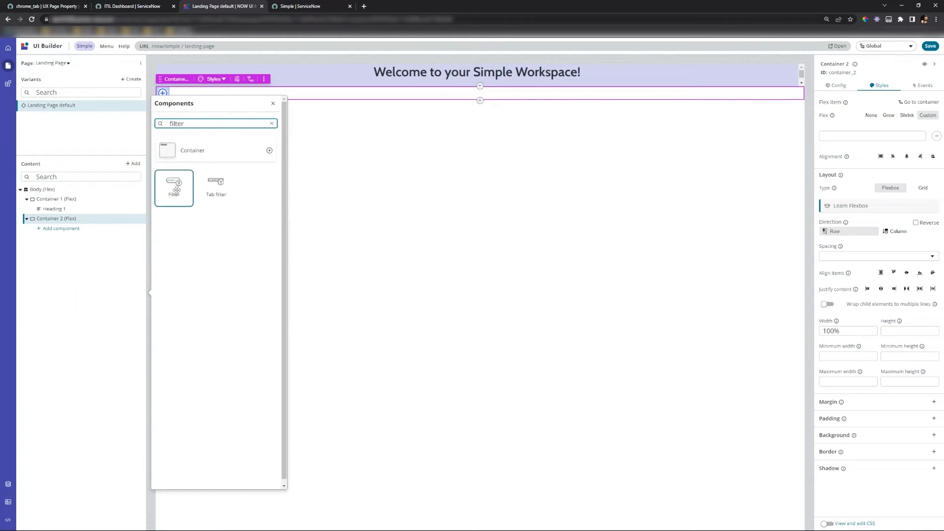
click(175, 190)
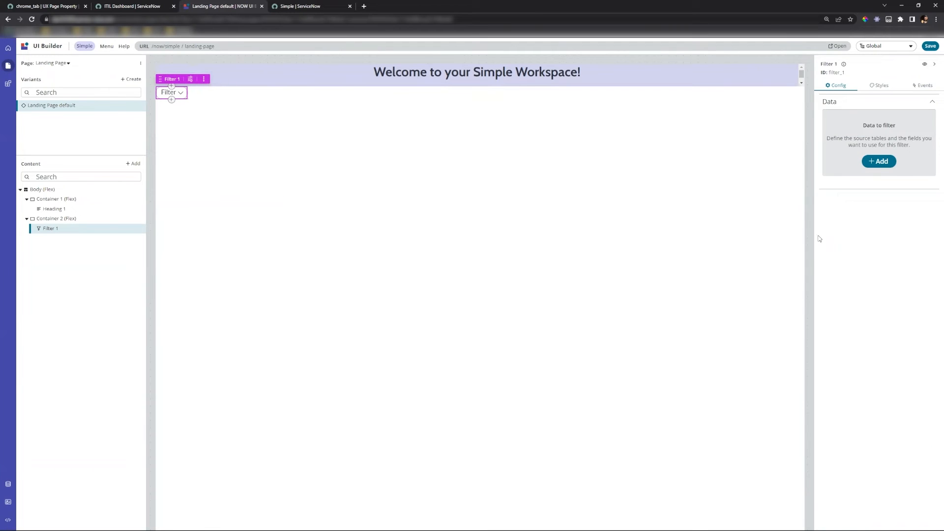
Step: Set the new filter's data source to the Incident table's Priority field and save it
click(878, 163)
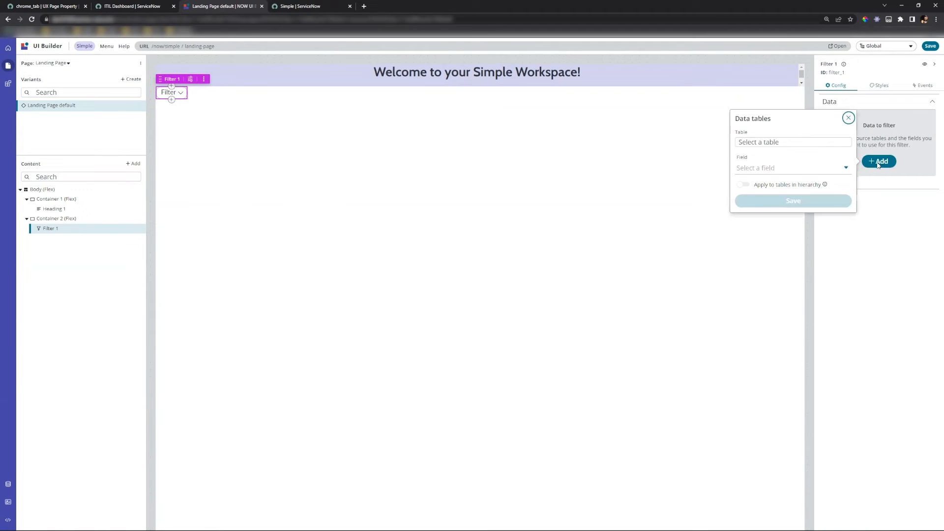
click(783, 142)
text(incident)
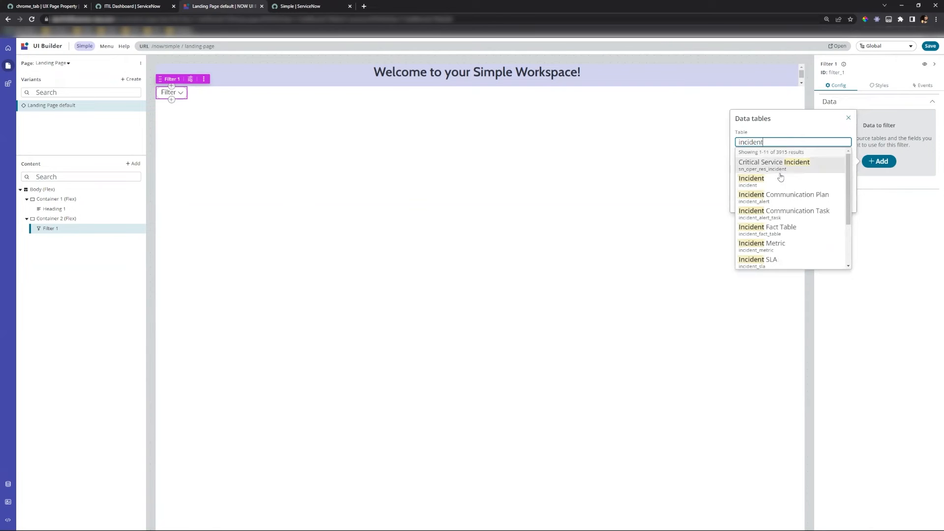
click(781, 178)
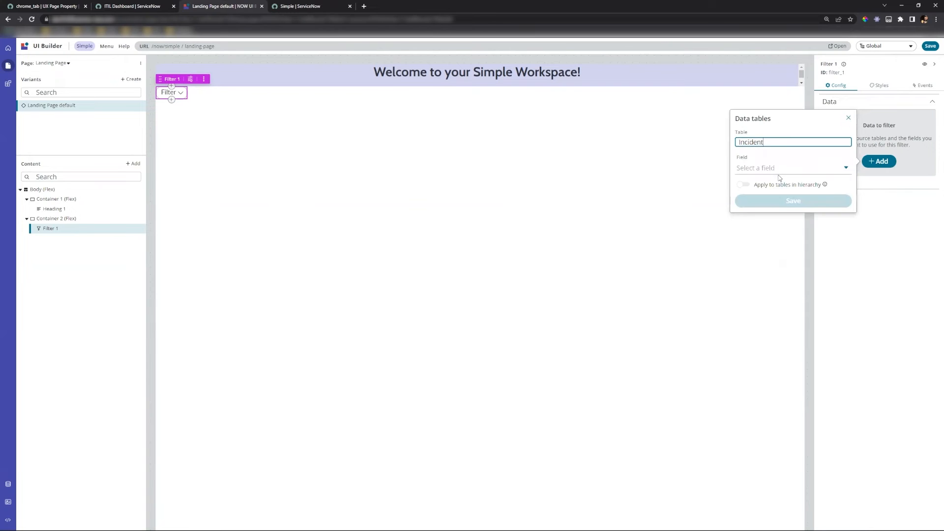
click(761, 166)
text(pri)
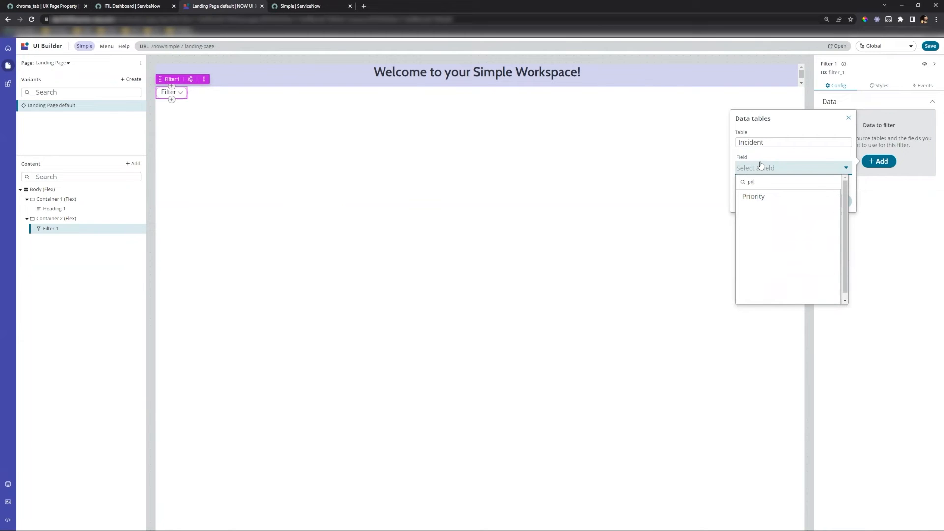
click(765, 199)
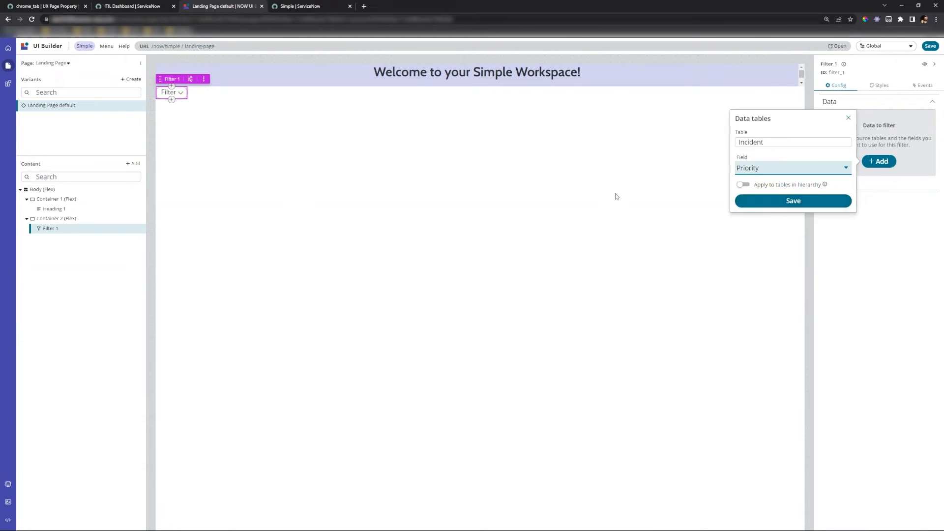
click(768, 204)
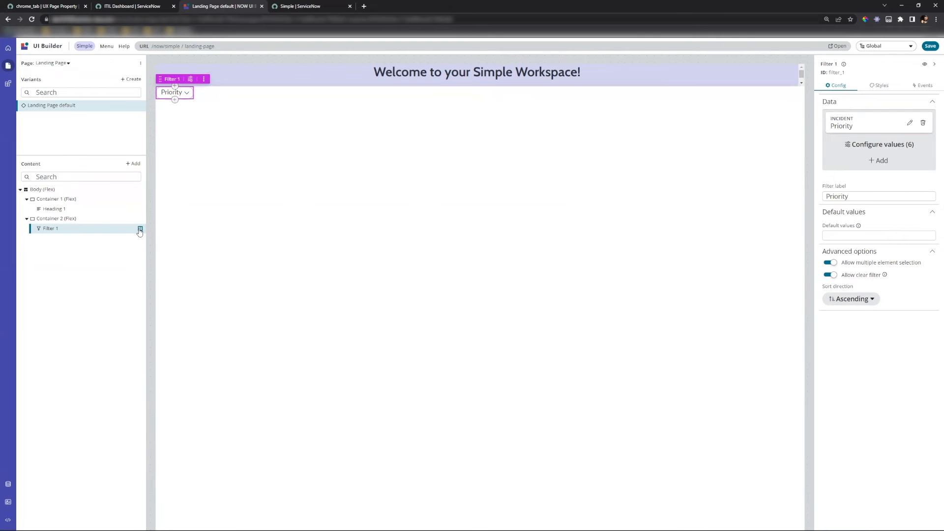
Step: Add a second Filter component before Filter 1 inside Container 2
click(140, 229)
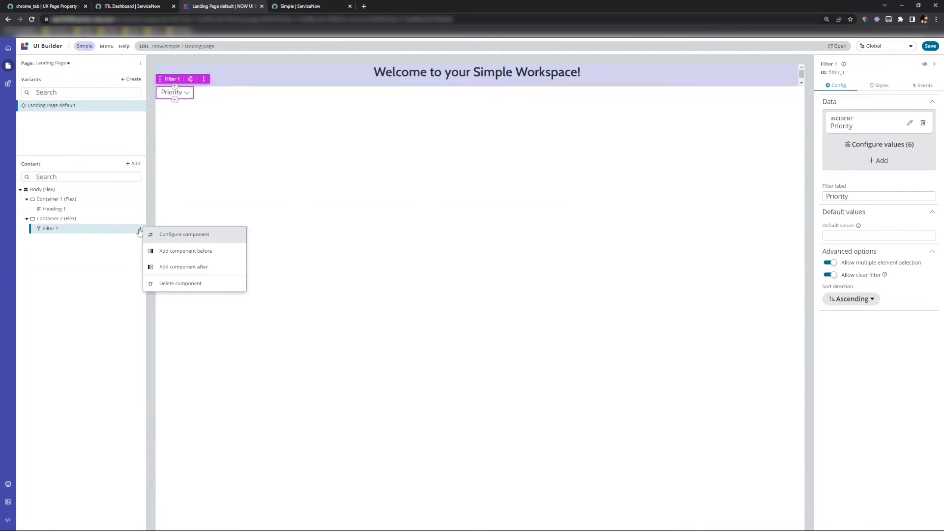
click(175, 252)
click(246, 149)
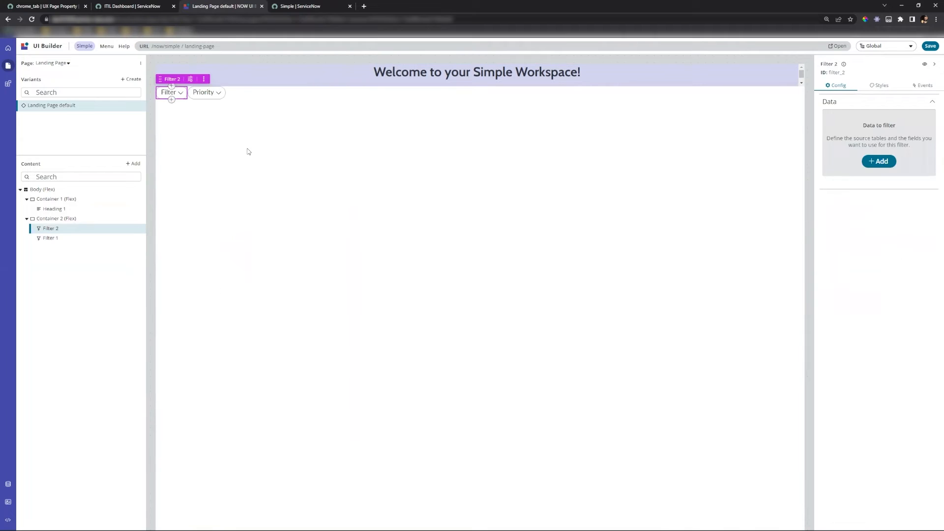
Step: Set Filter 2's data source to the Incident table's Assignment group field and move the Priority filter in front of it
click(879, 161)
click(749, 142)
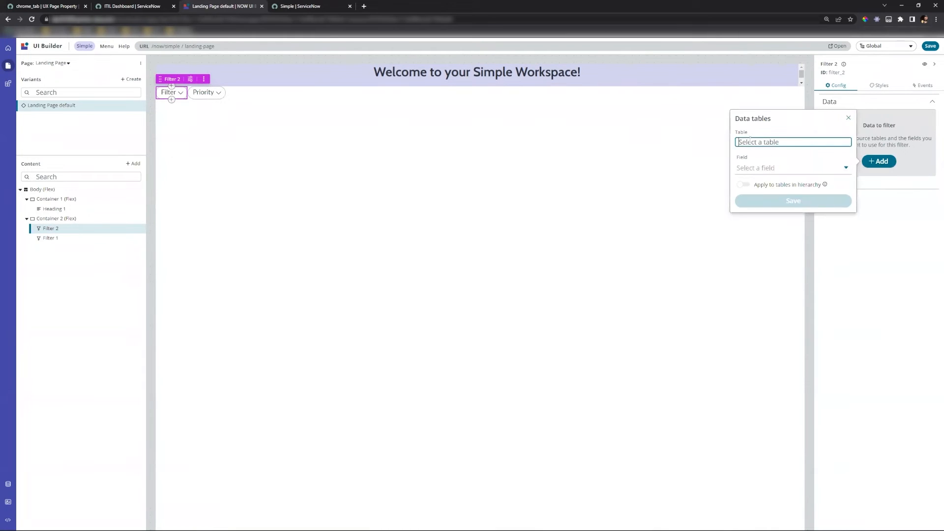
text(incident)
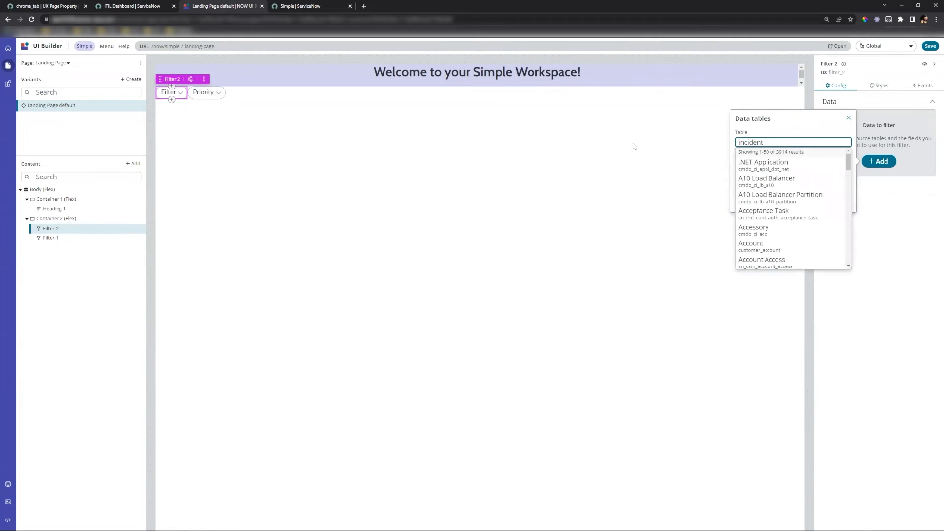
click(759, 177)
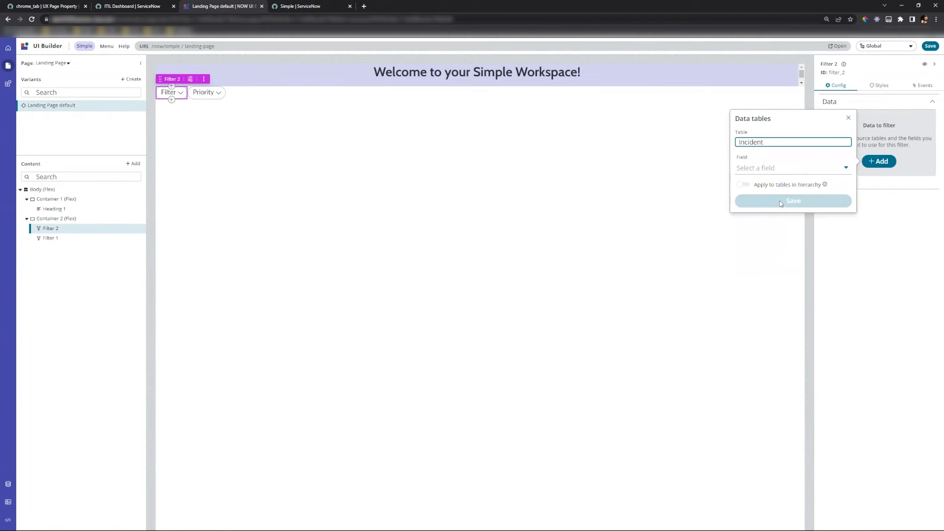
click(835, 172)
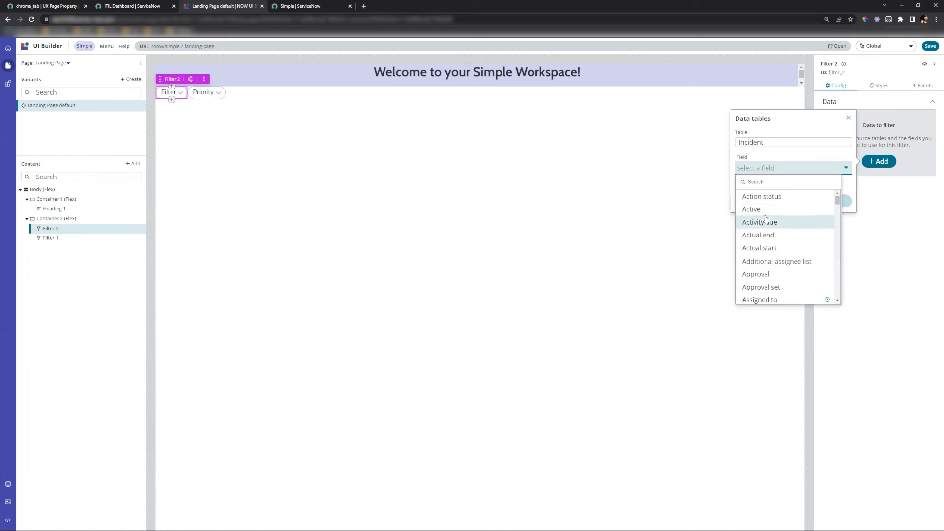
scroll(784, 204, down, 3)
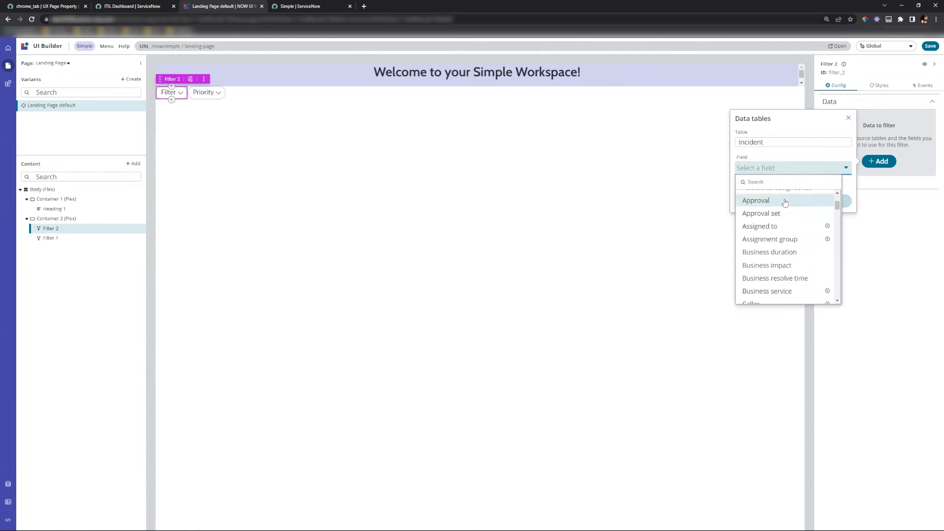
click(765, 240)
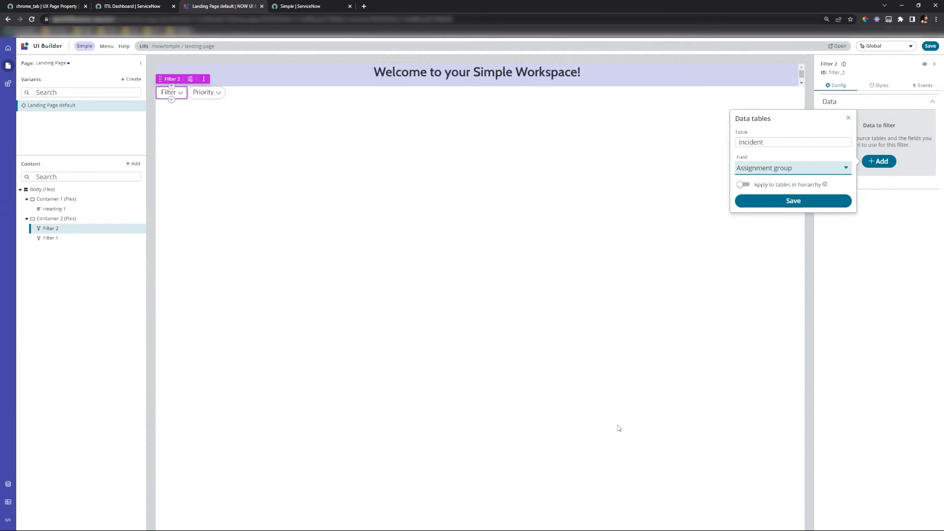
click(798, 204)
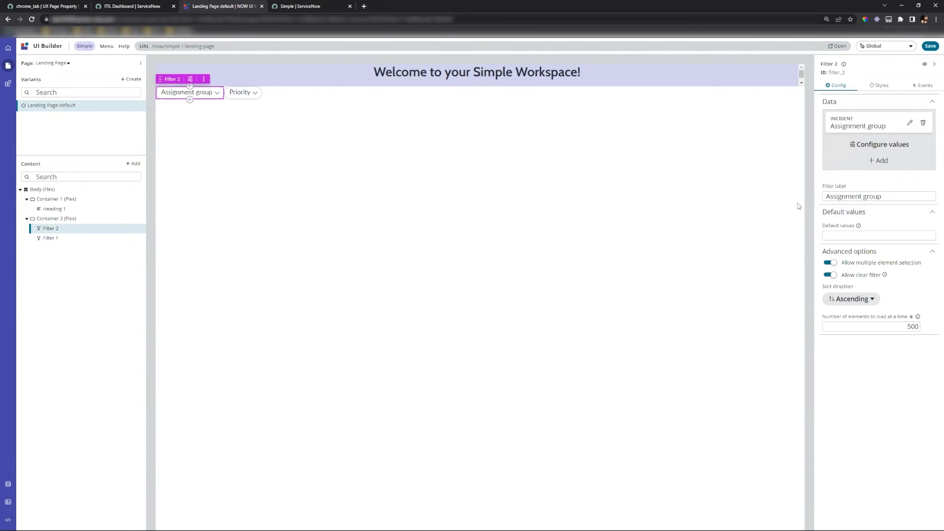
drag(240, 92, 167, 98)
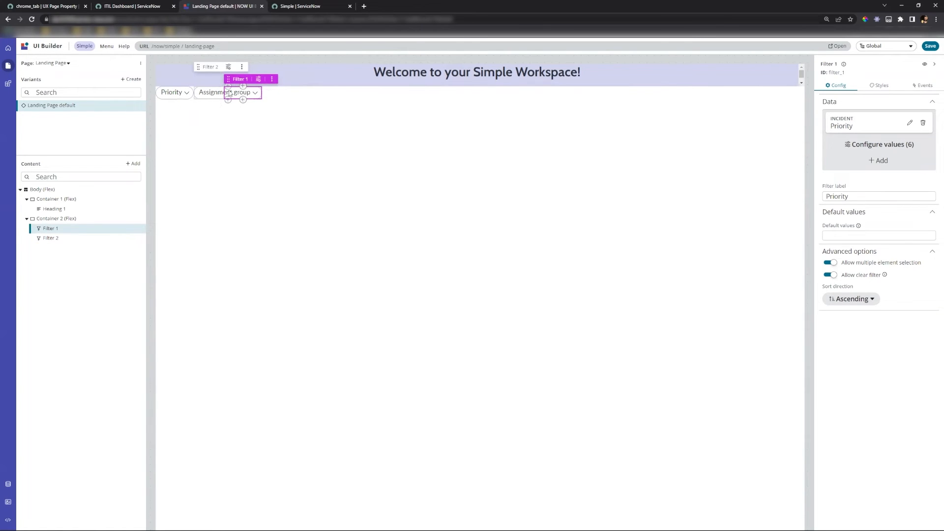
Step: Give Container 2 a padding of Sm (0.5rem) and leave it without a background
click(49, 219)
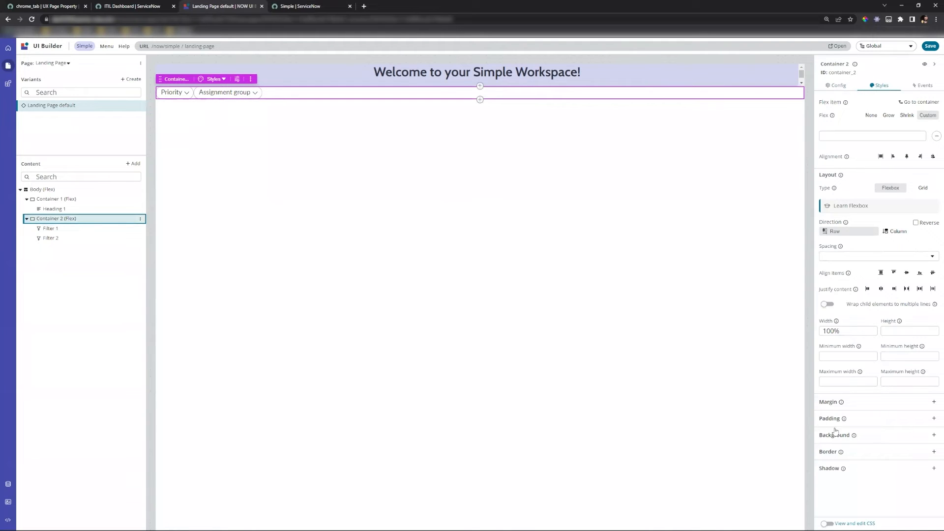
click(891, 433)
click(892, 423)
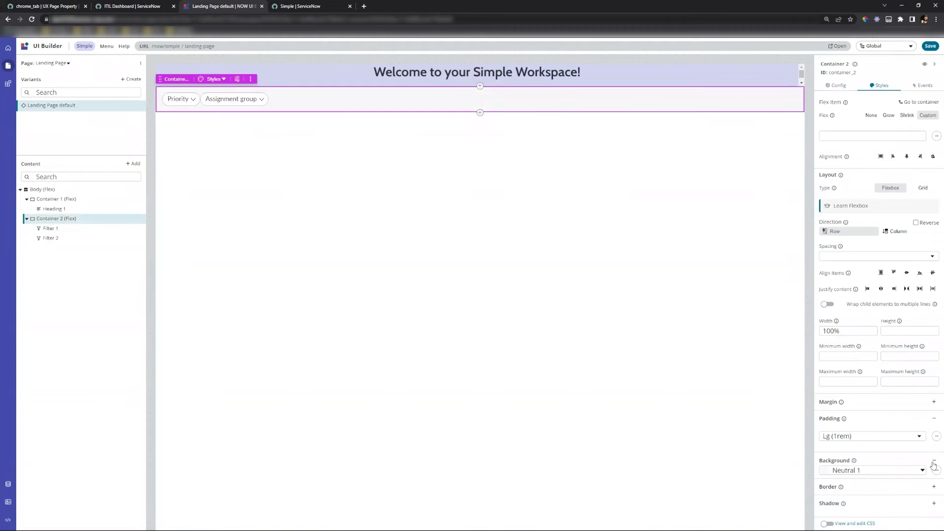
click(934, 460)
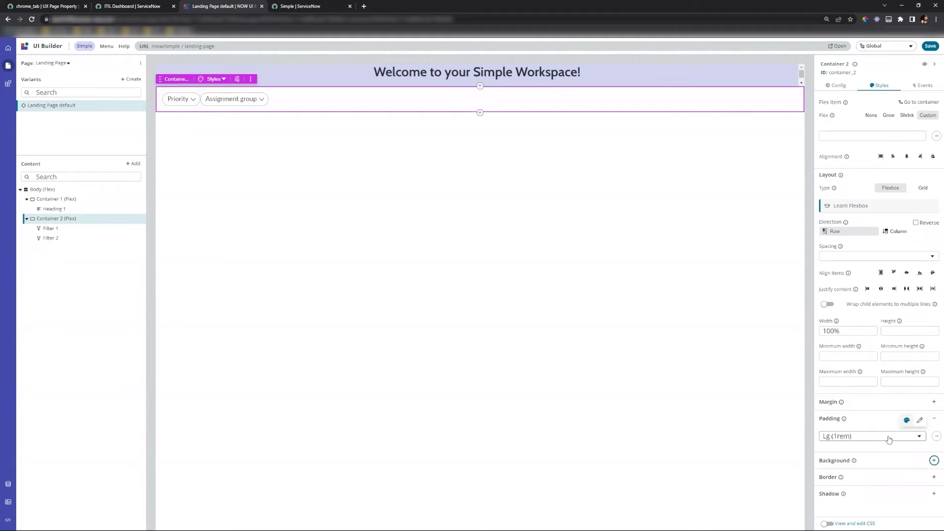
click(883, 440)
click(850, 349)
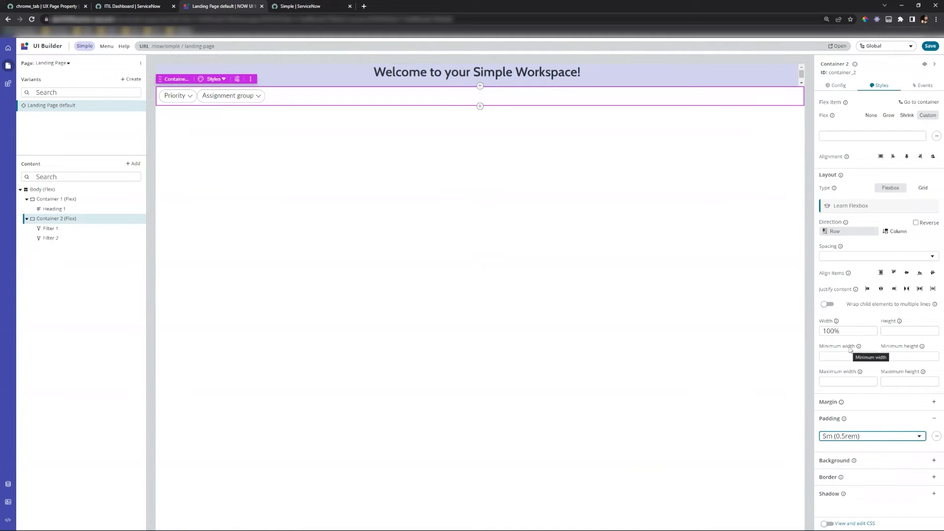
Step: Set the padding of the Priority filter to Xs (0.25rem)
click(51, 229)
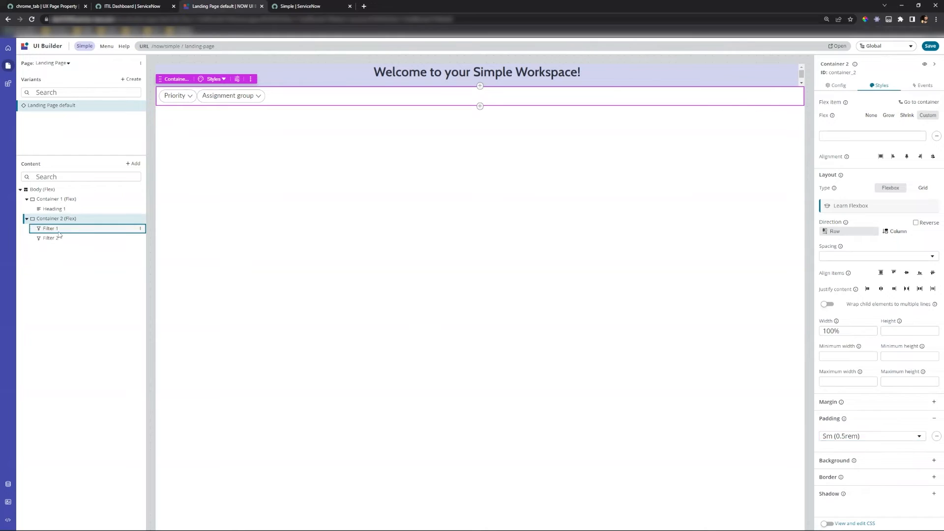
click(879, 86)
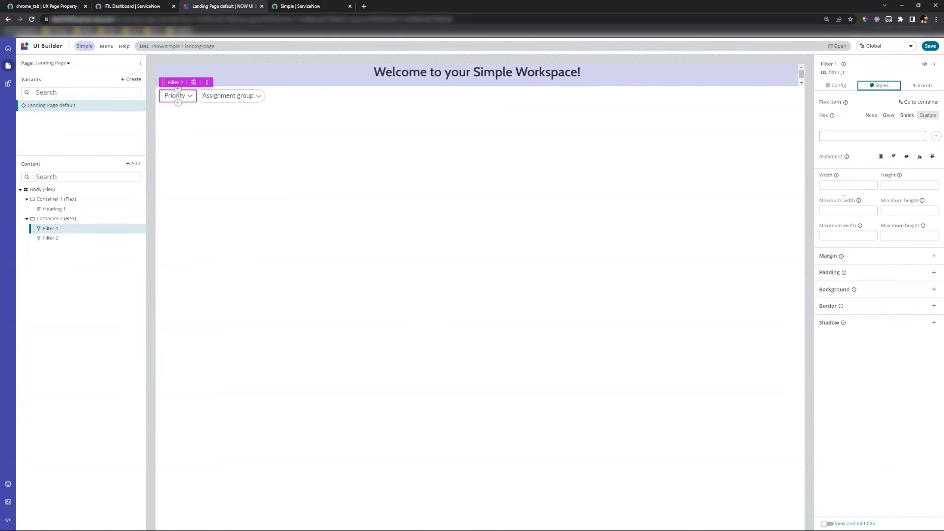
click(867, 273)
click(854, 290)
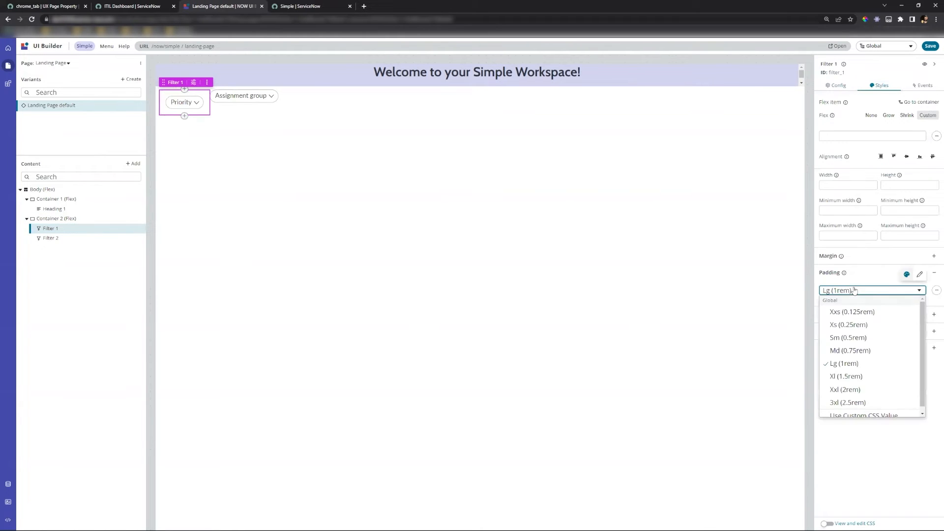
click(845, 325)
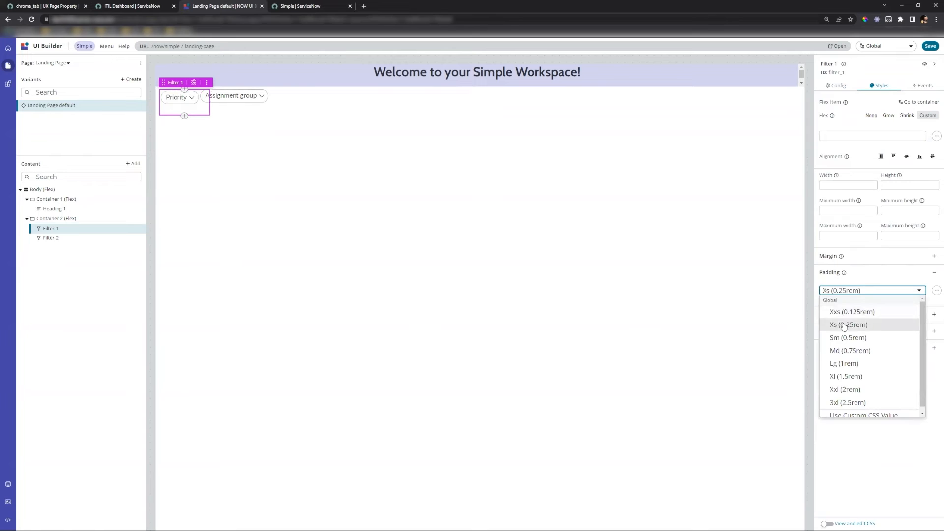
Step: Set the padding of the Assignment group filter to Xs (0.25rem)
click(240, 100)
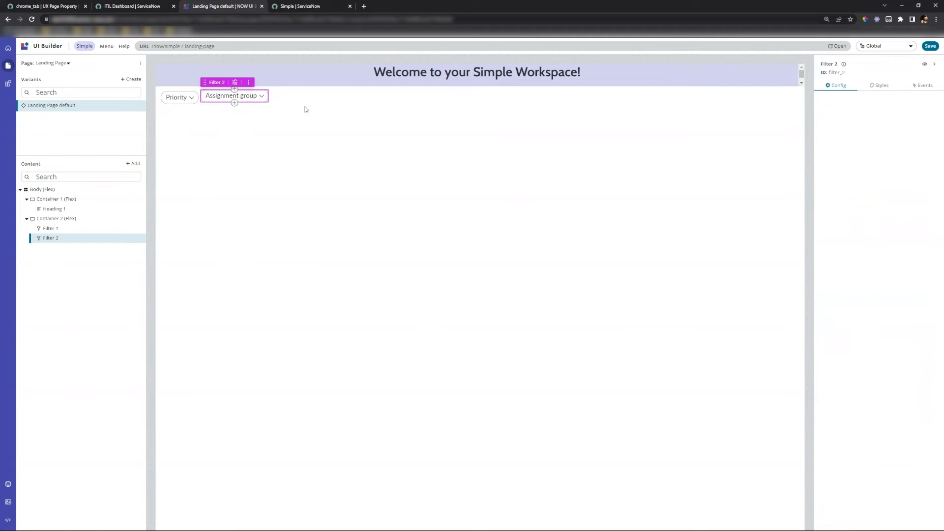
click(879, 85)
click(858, 274)
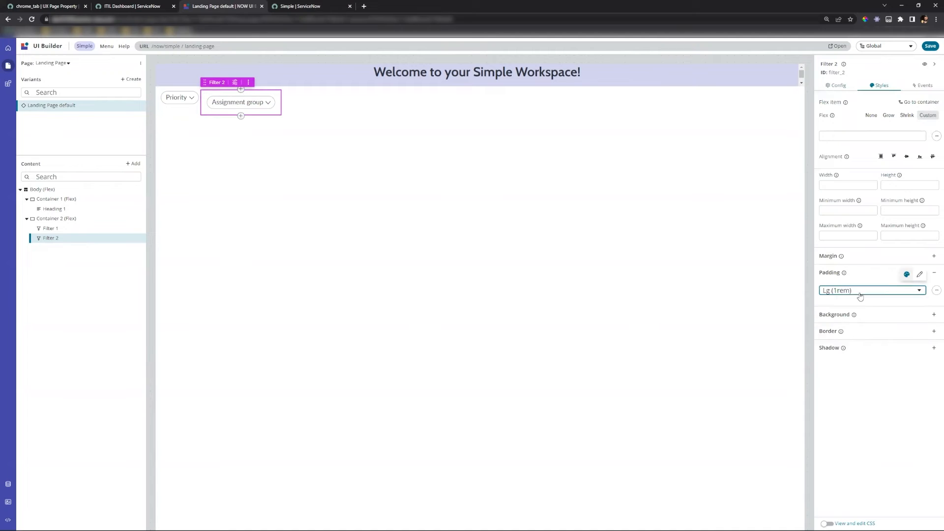
click(860, 291)
click(841, 326)
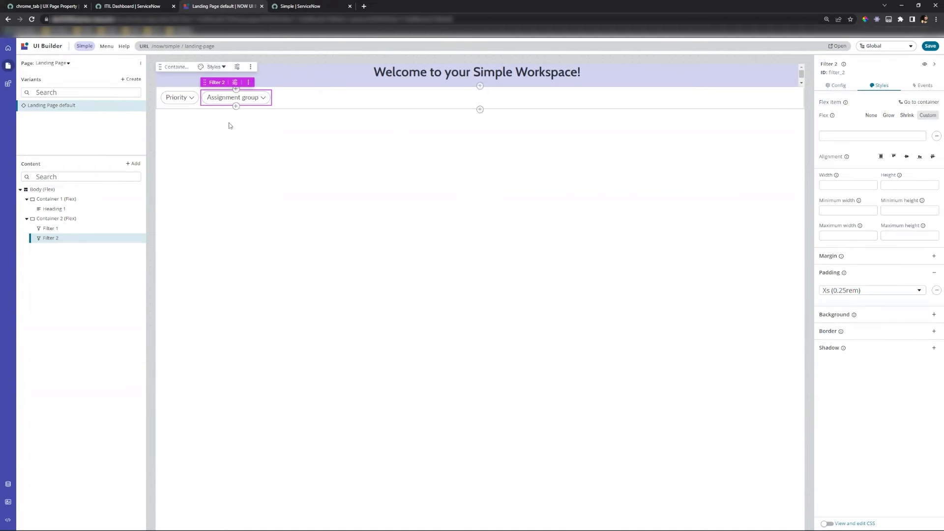
Step: Change Filter 1's label to "Incident Priority" and look through its default value choices without picking one
click(53, 229)
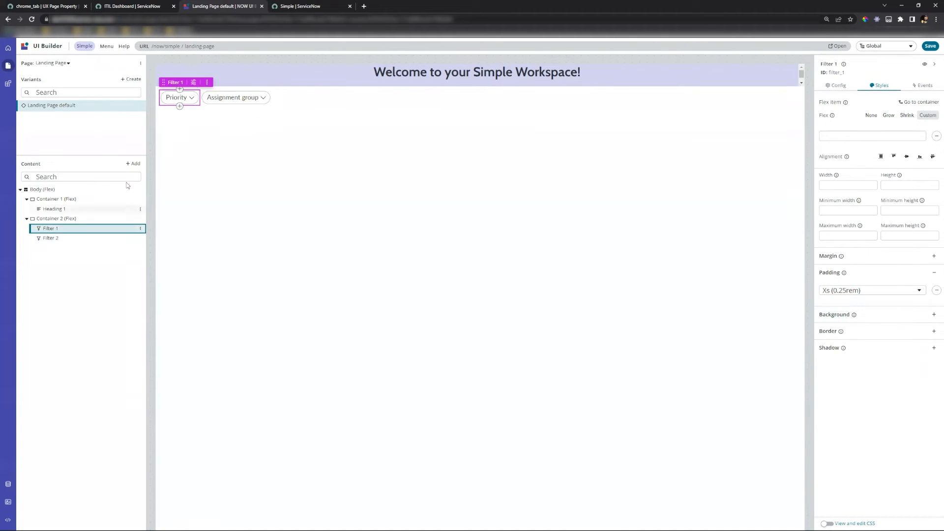
click(837, 86)
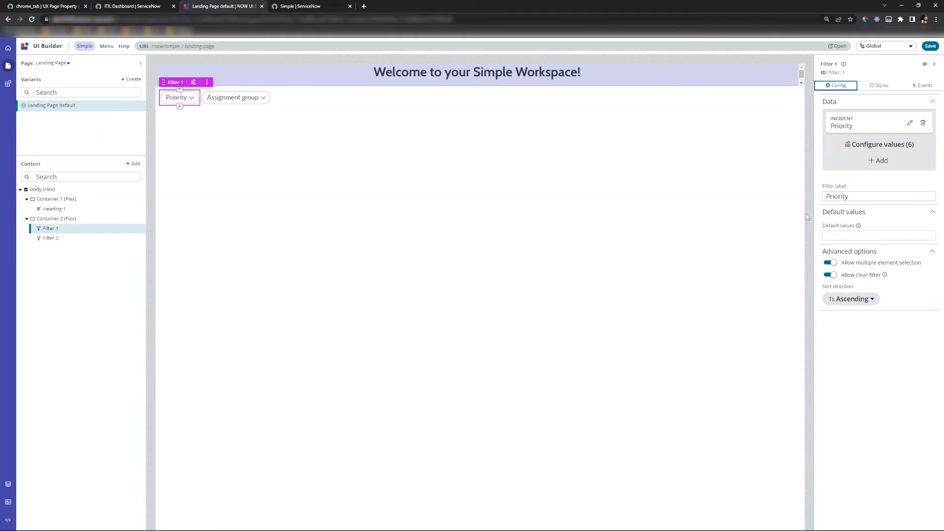
click(843, 194)
text(Incident)
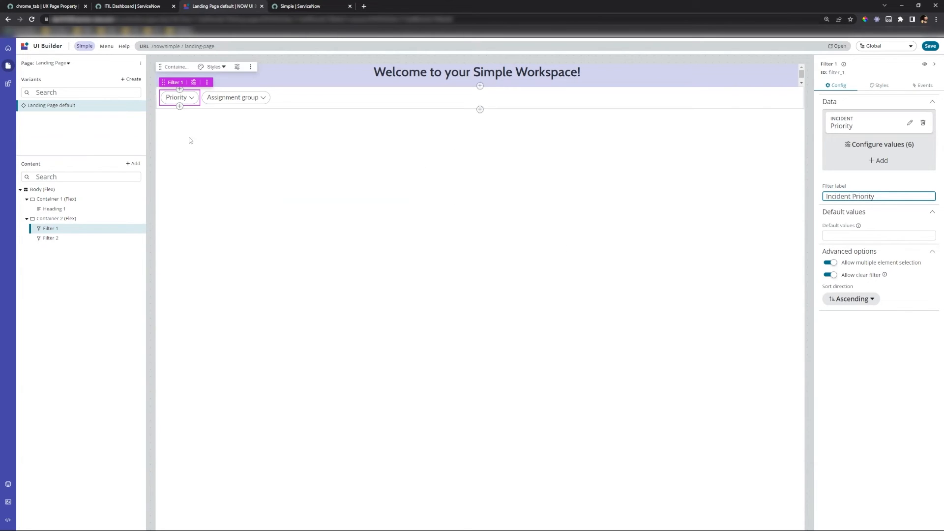
click(866, 237)
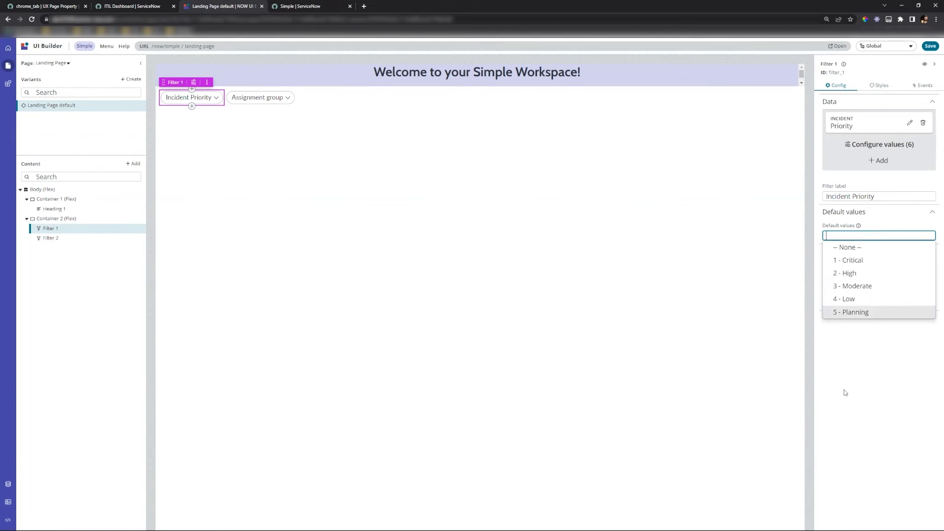
click(857, 372)
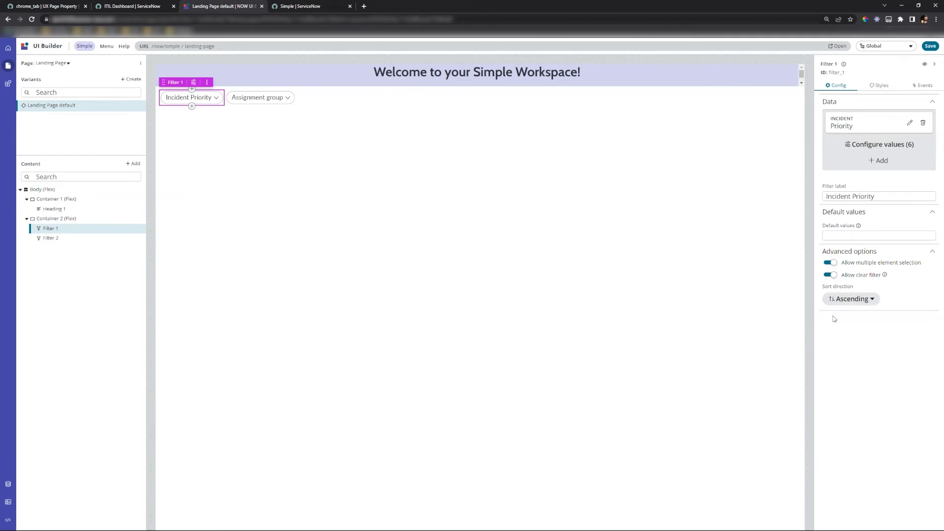
Step: Check the Assignment group filter's configuration, save the landing page, and switch to the live Simple workspace to reload it
click(260, 97)
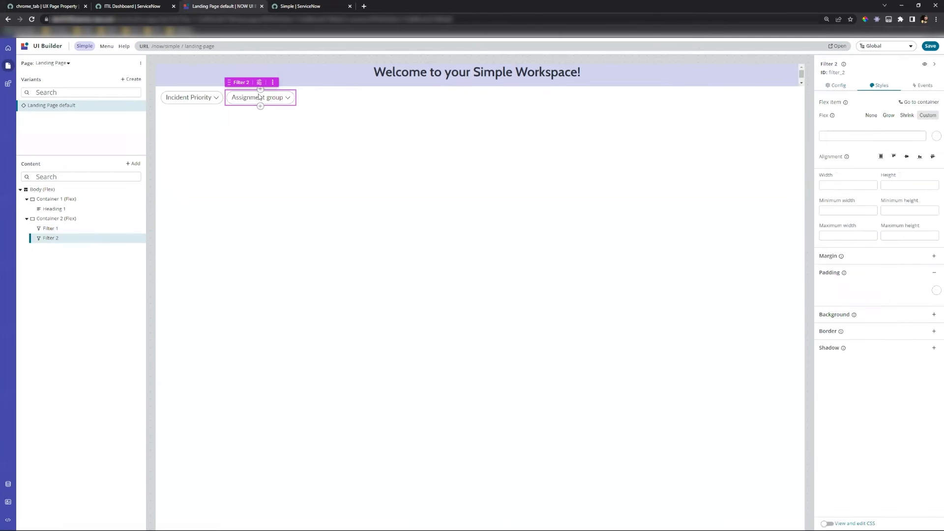
click(847, 85)
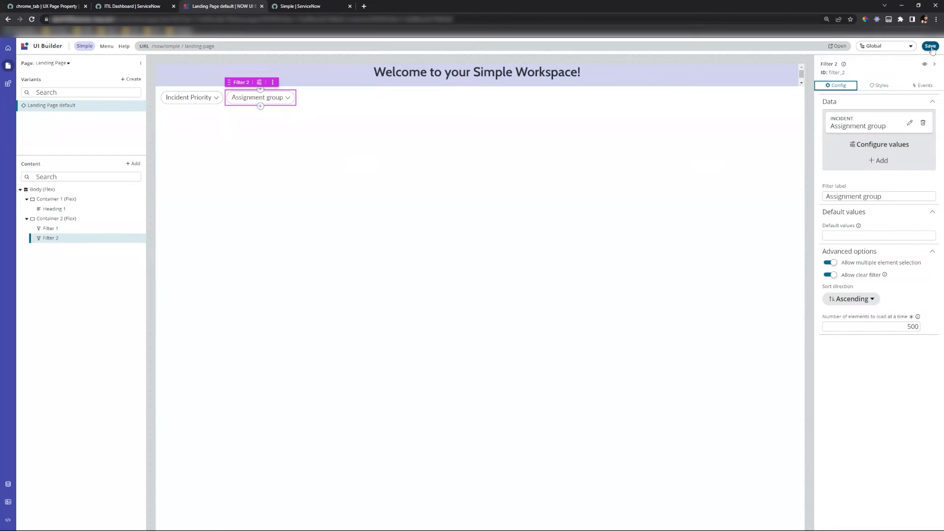
click(304, 6)
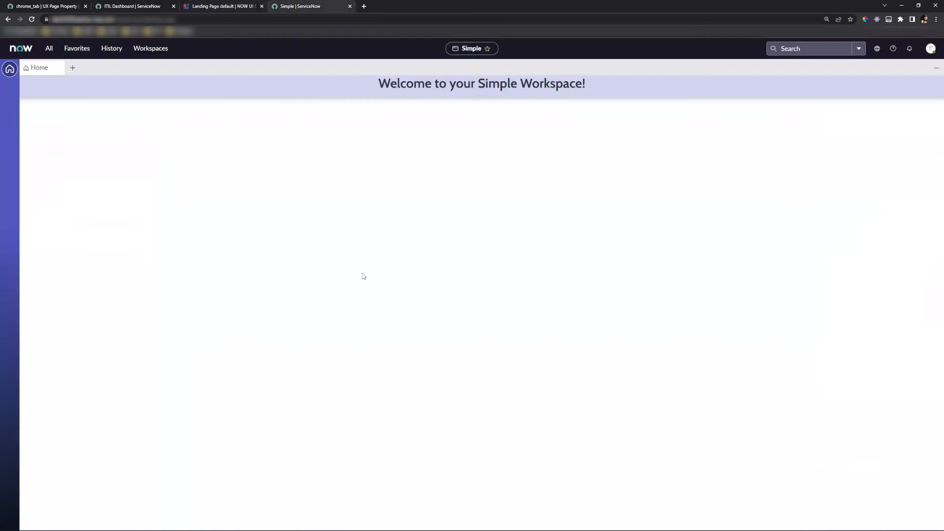
key(F5)
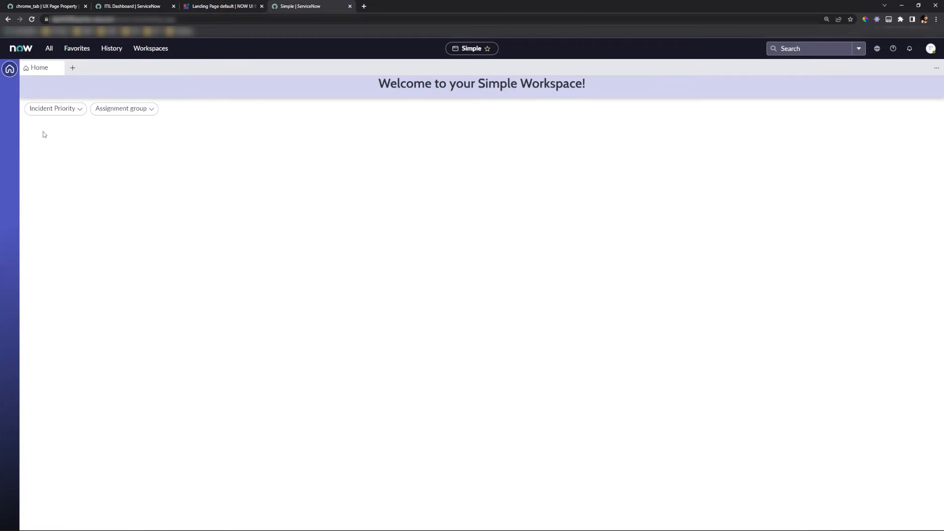
Step: Apply 2 - High and 3 - Moderate in the Incident Priority filter of the live workspace
click(79, 109)
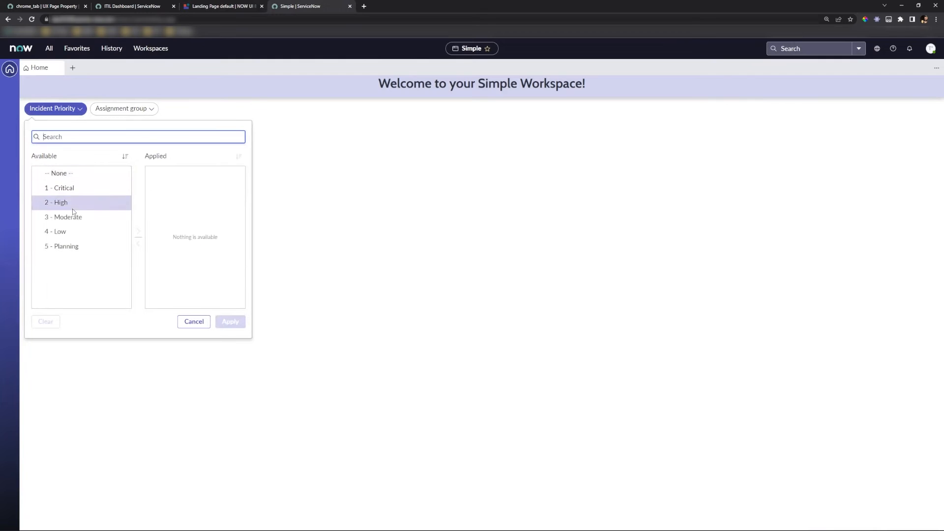
click(73, 214)
click(68, 203)
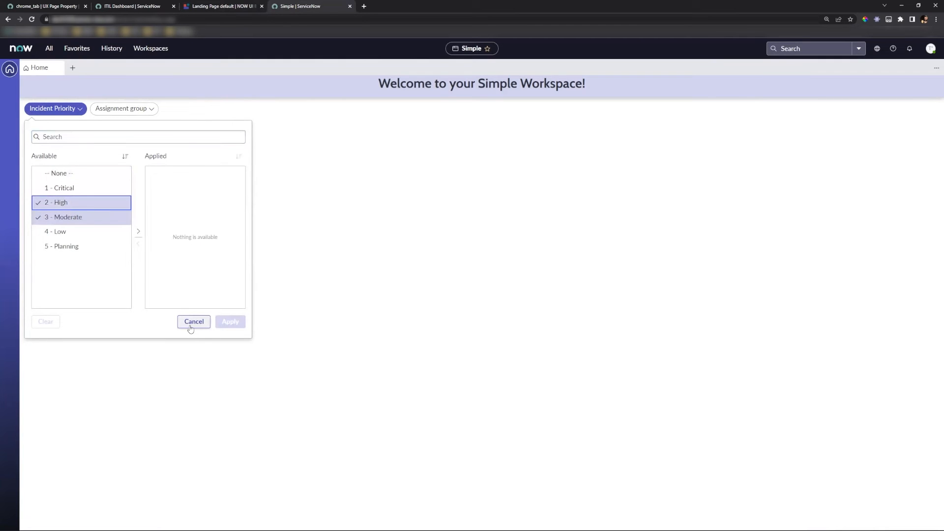
click(138, 231)
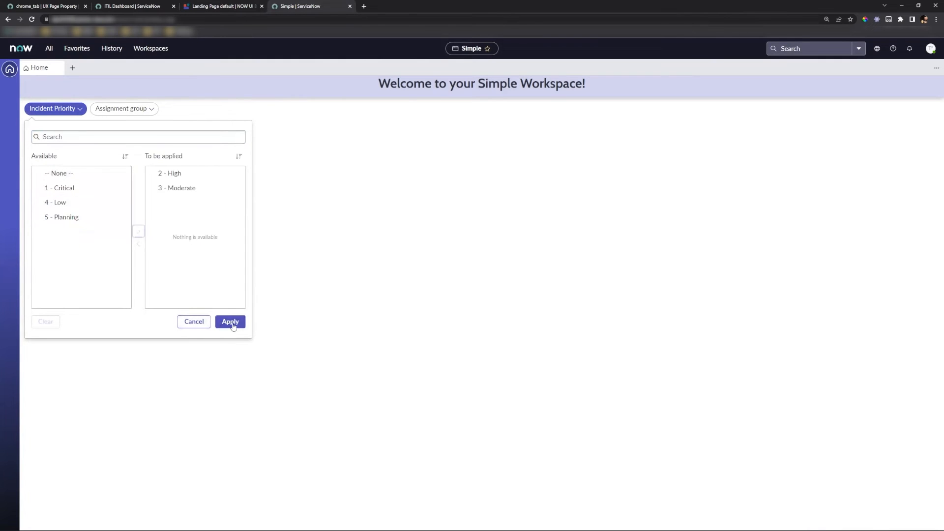
click(230, 322)
Step: Look through the groups available in the live Assignment group filter and close it without applying any
click(139, 109)
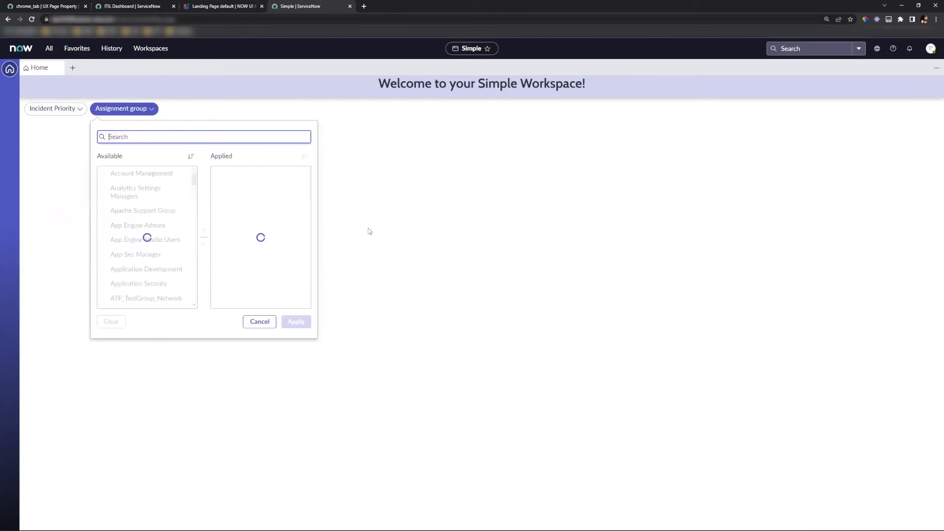
scroll(173, 236, down, 3)
scroll(173, 237, down, 5)
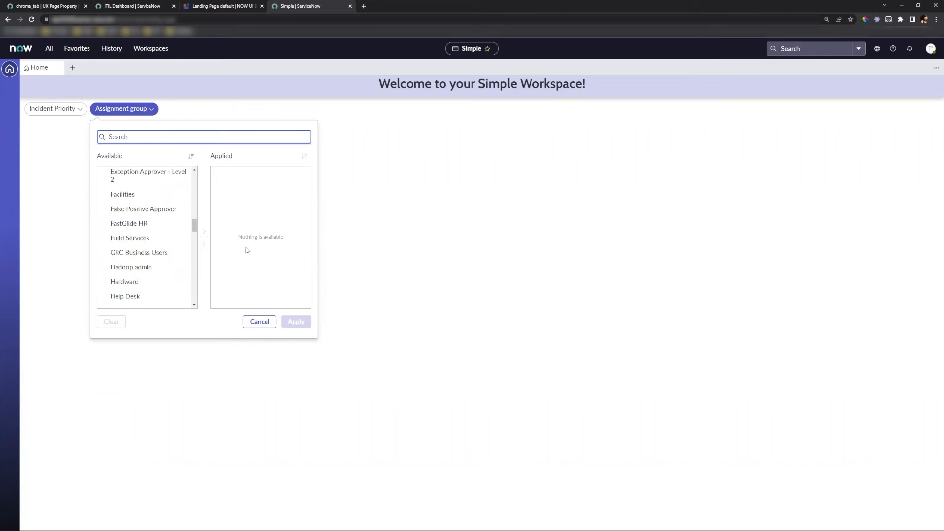
click(259, 321)
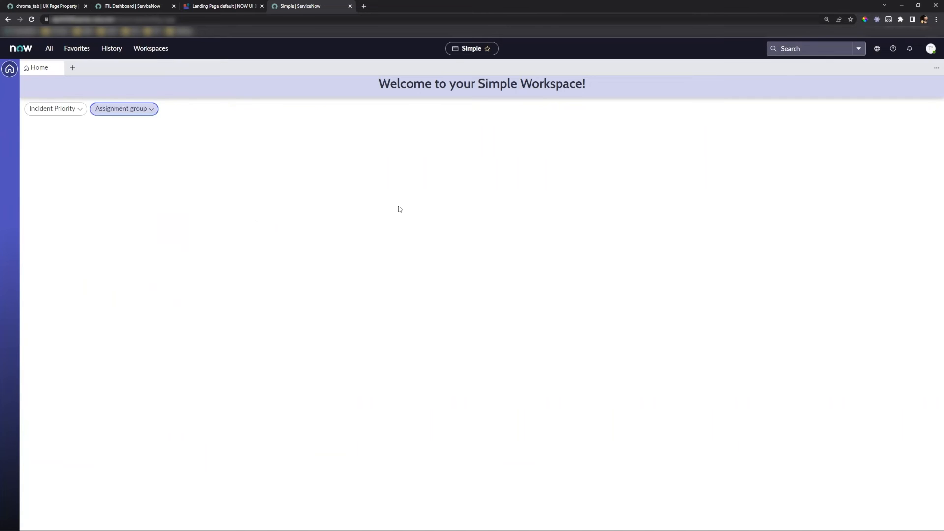
Step: Switch back to UI Builder, add a container after Container 2 and set its layout direction to Row
click(227, 6)
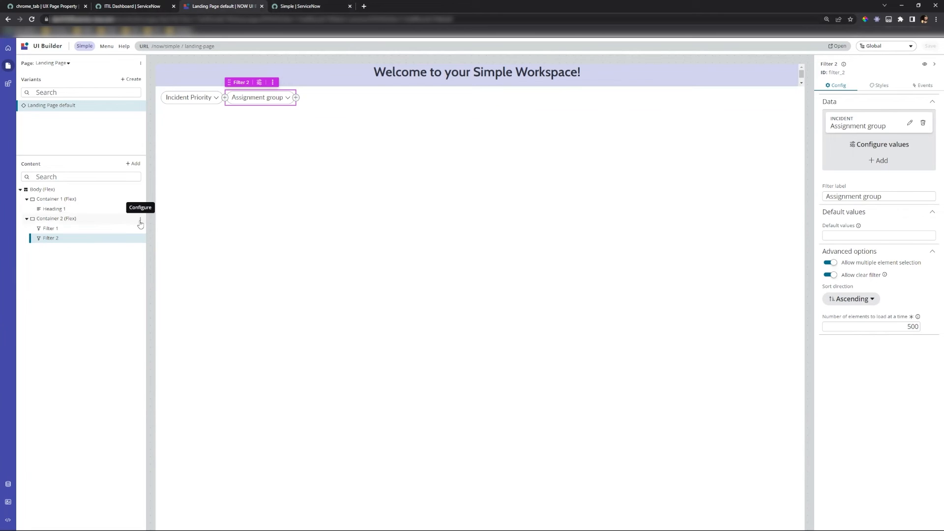
click(140, 218)
click(167, 257)
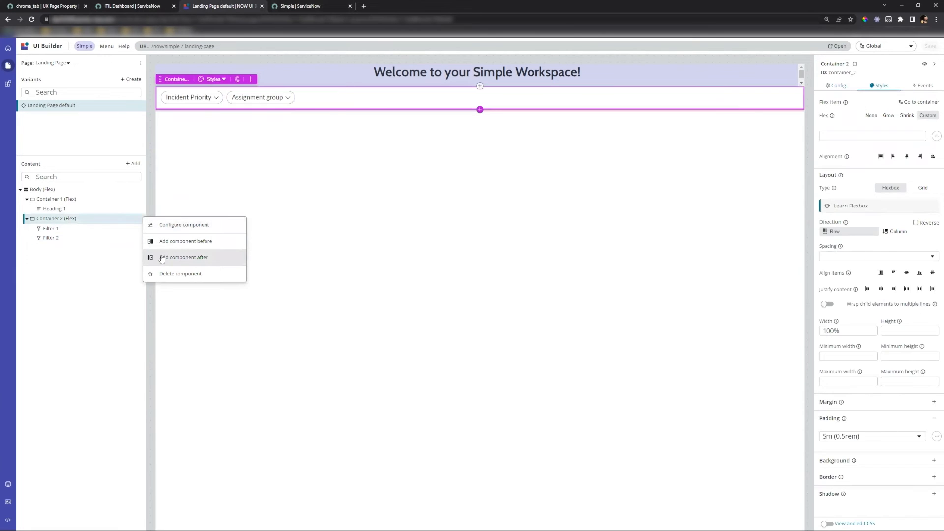
click(286, 110)
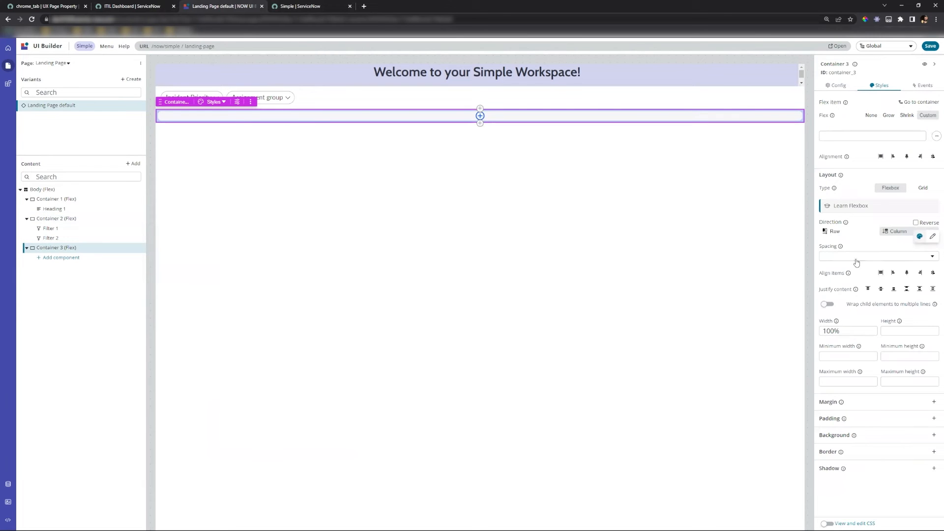
click(838, 233)
Step: Give Container 3 a Neutral 2 background
click(68, 248)
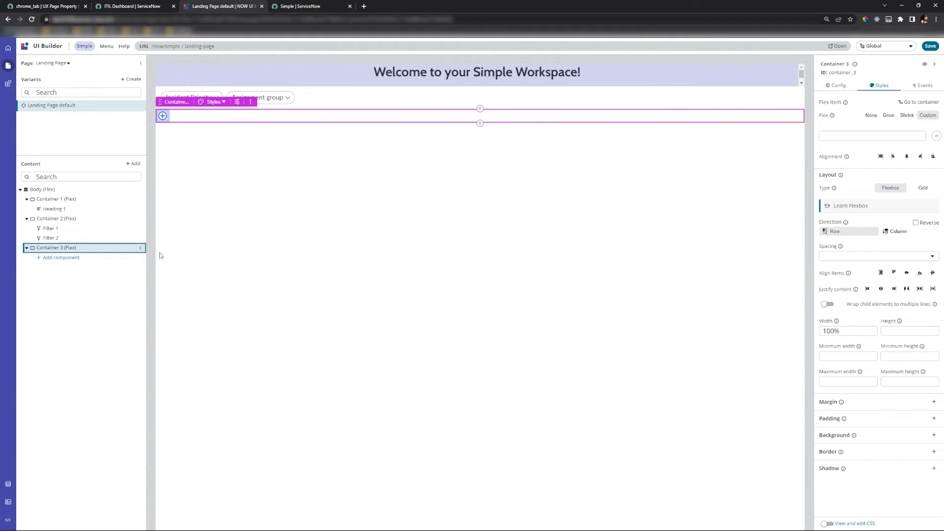
click(934, 436)
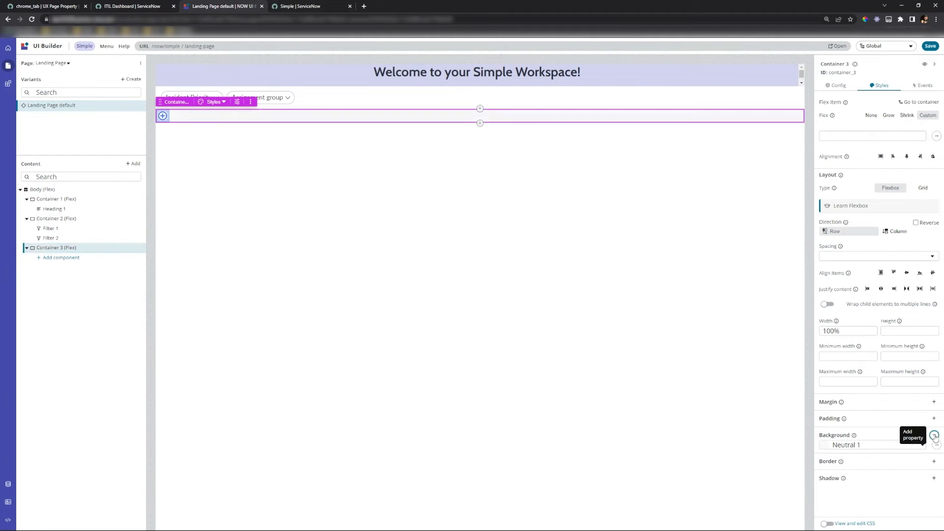
click(874, 450)
click(859, 375)
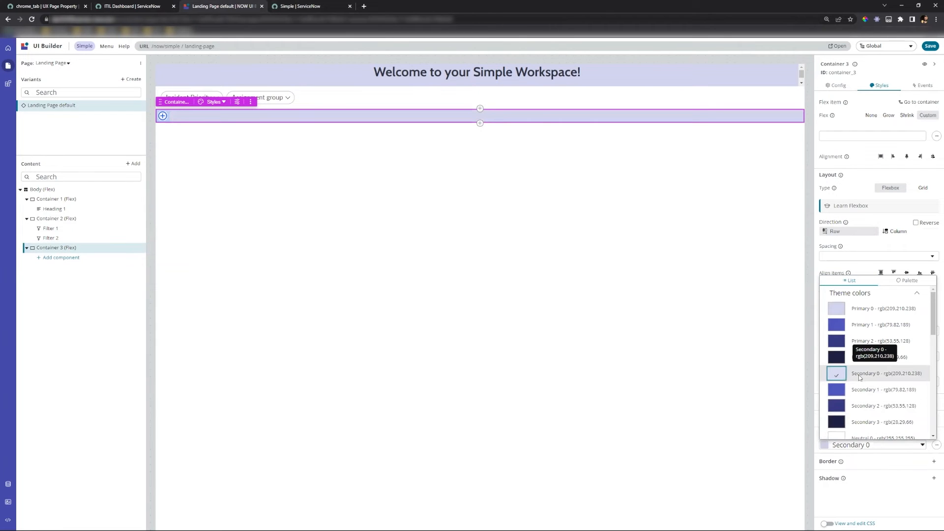
scroll(859, 376, down, 2)
click(852, 398)
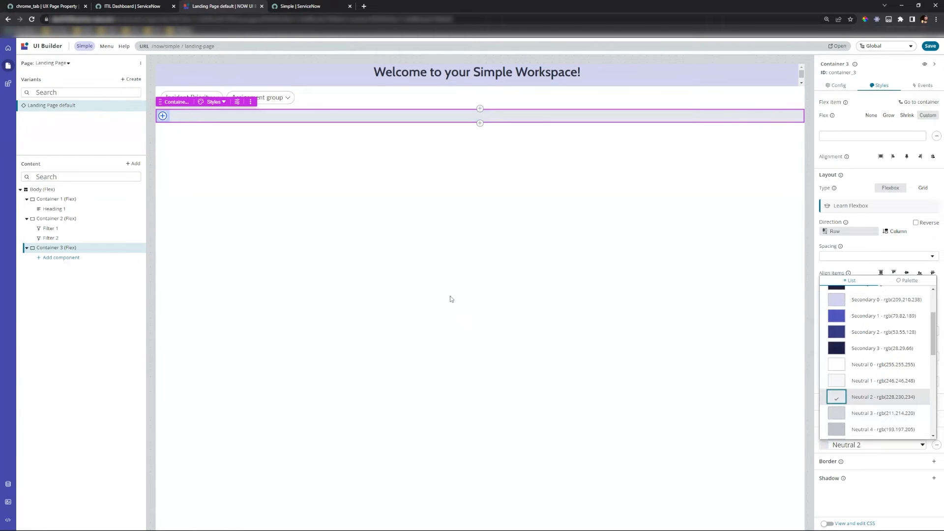
Step: Find the Data visualization component and add it inside Container 3
click(61, 258)
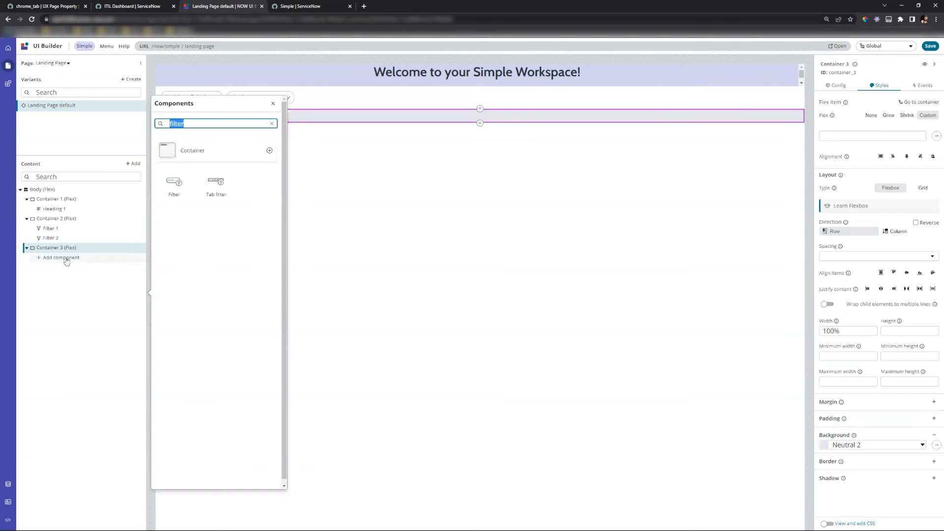
click(272, 123)
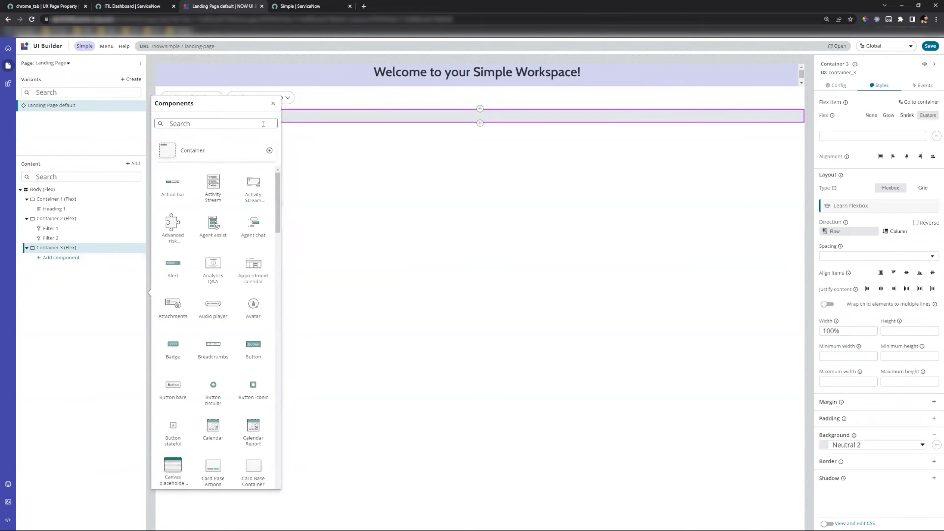
text(dta)
text(ta)
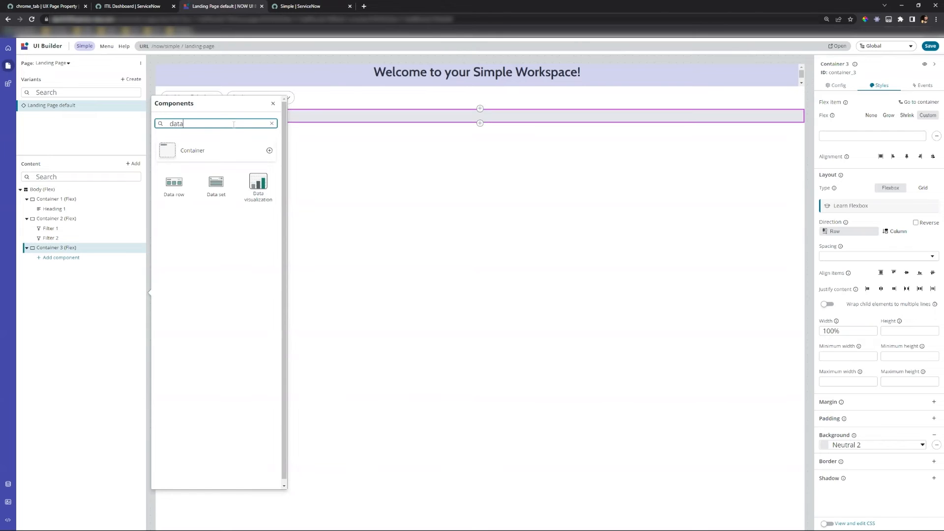
click(260, 196)
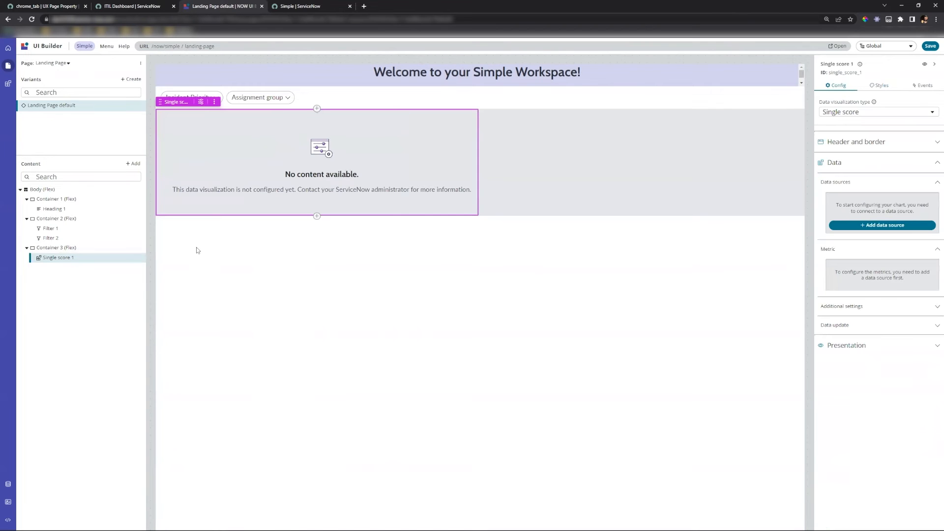
Step: Make the new visualization a Vertical bar with a header separator and the chart title "Priority 1, 2, 3 Incidents"
click(886, 114)
scroll(870, 147, down, 5)
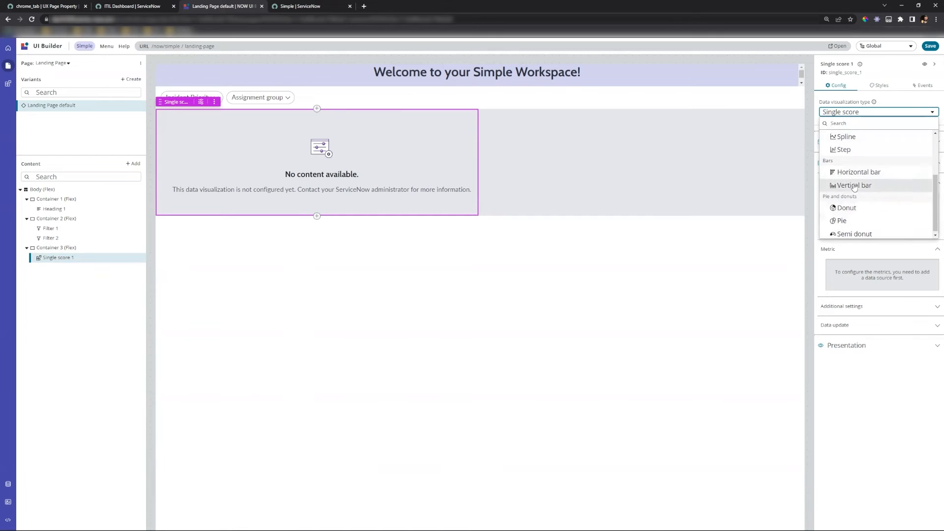
click(853, 186)
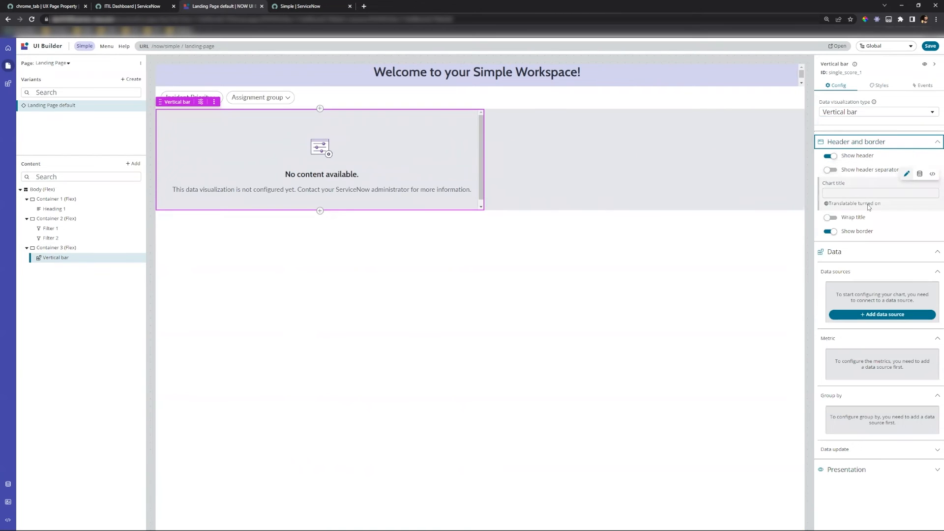
click(830, 170)
click(839, 194)
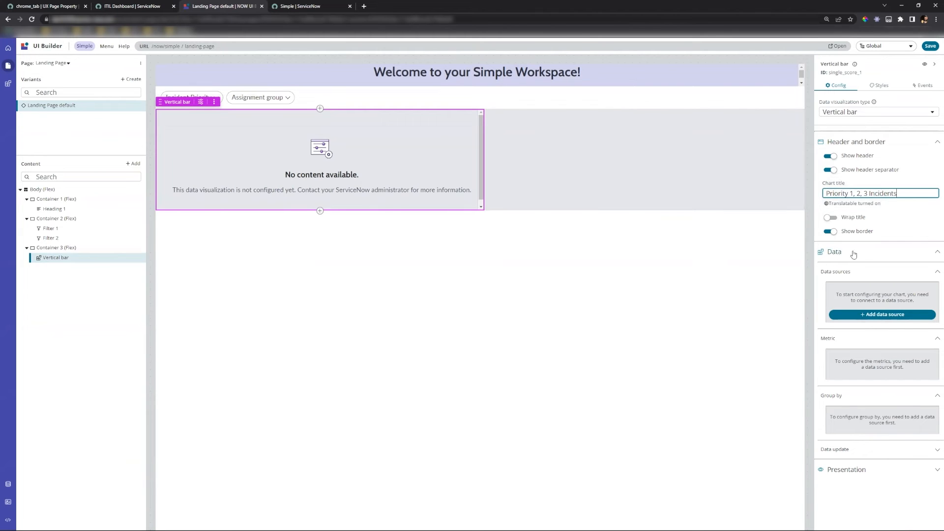
Step: Start a data source for the chart with the Incident [incident] table and look through its predefined conditions without picking one
click(868, 317)
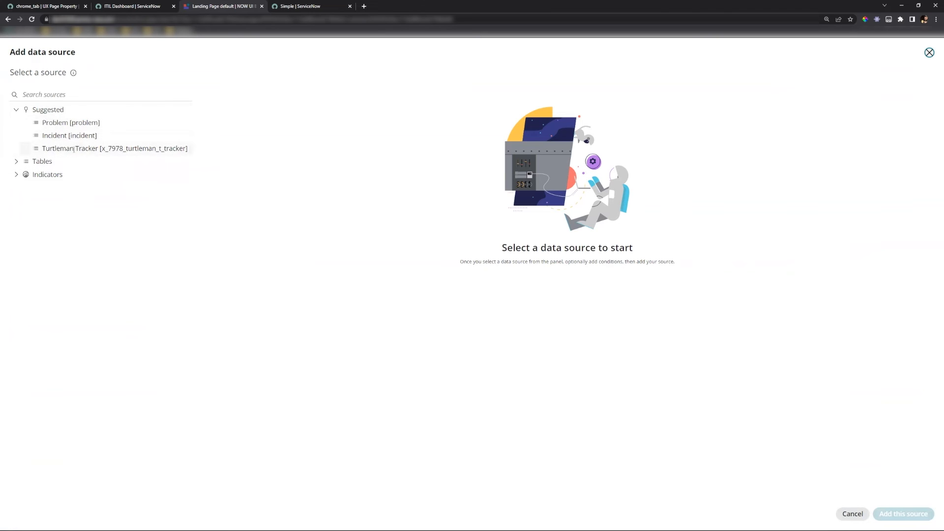
click(64, 136)
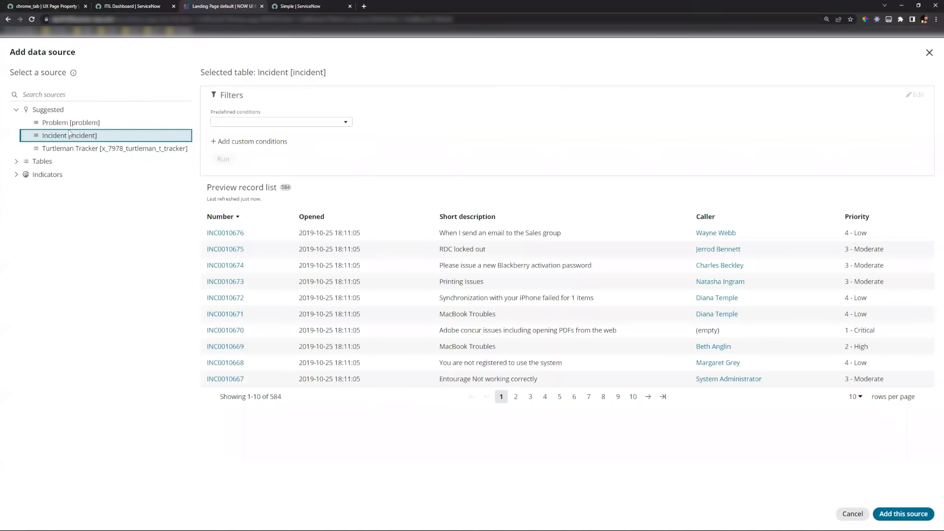
click(333, 123)
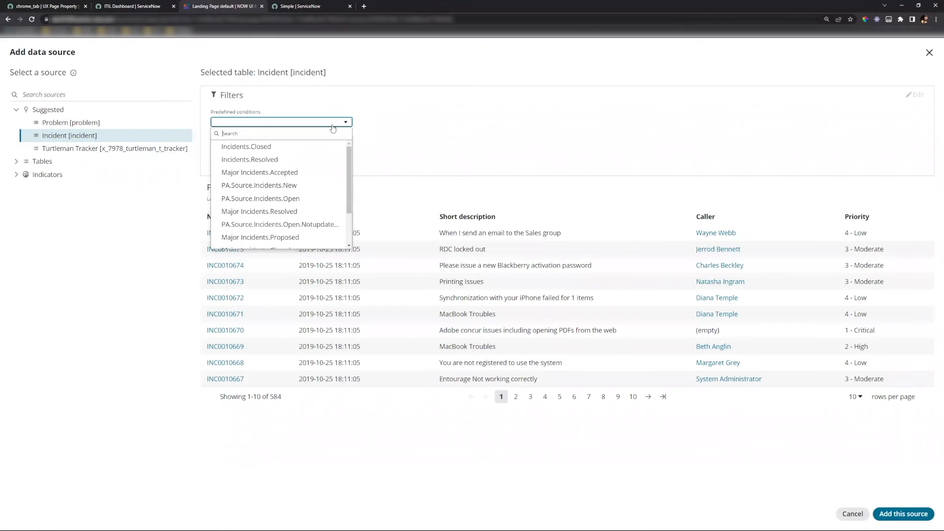
scroll(310, 168, down, 2)
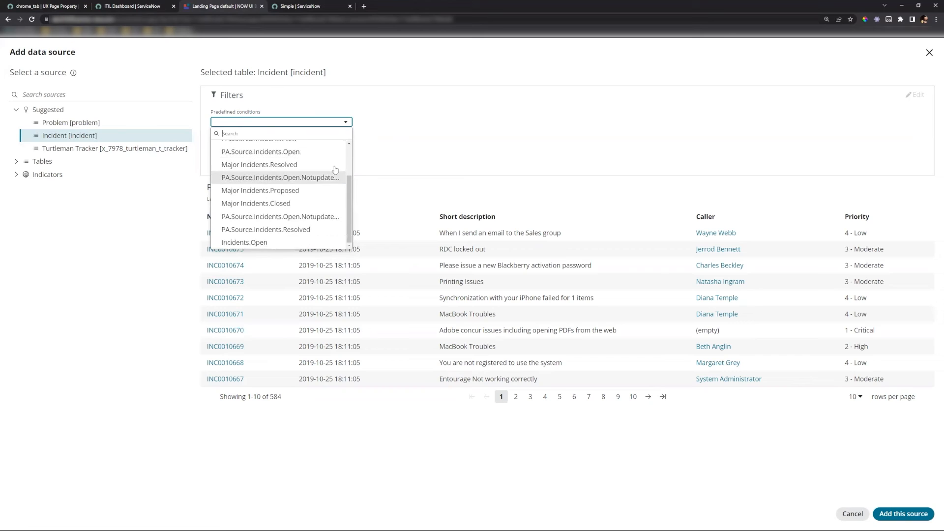
click(408, 117)
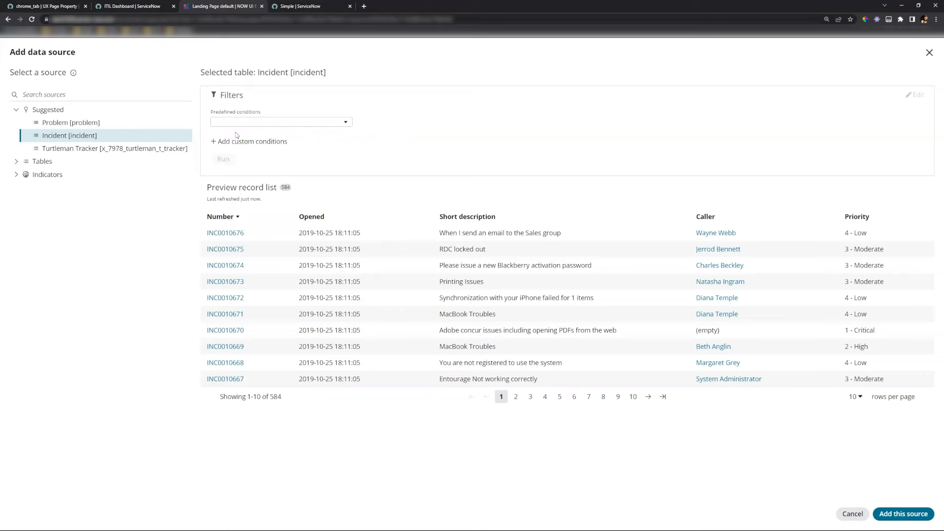
Step: Add a custom condition to the Incident source requiring Active is true
click(226, 145)
click(279, 170)
text(act)
click(232, 209)
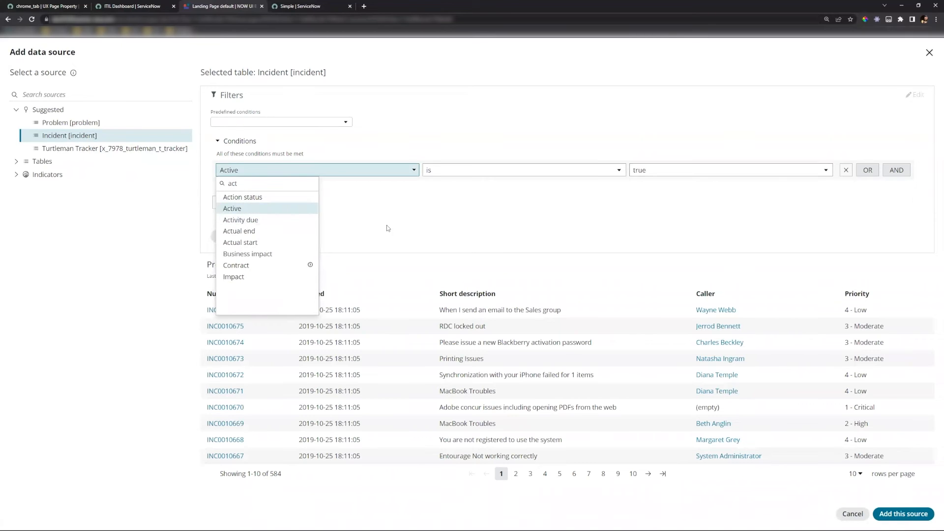
Step: Add an AND condition that Priority is one of 1 - Critical, 2 - High and 3 - Moderate, and run the filter
click(897, 171)
click(339, 194)
text(prior)
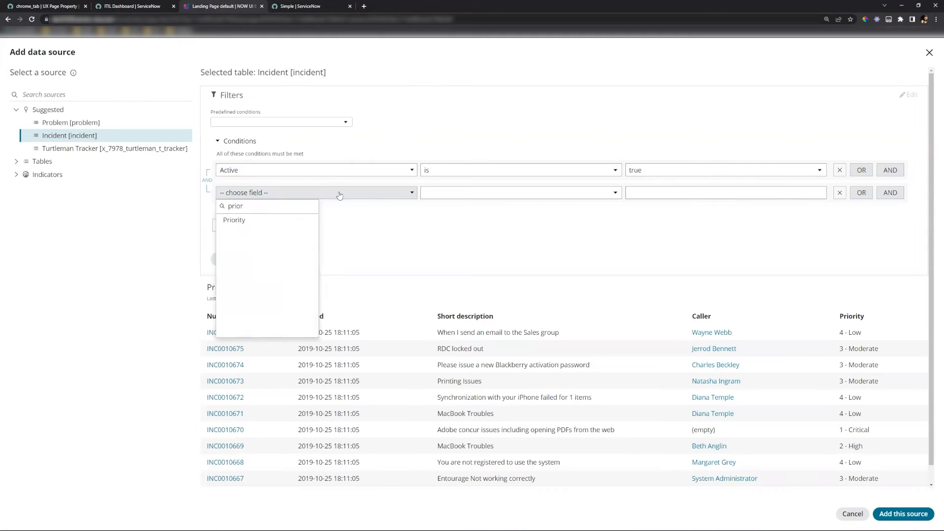
key(Return)
click(439, 194)
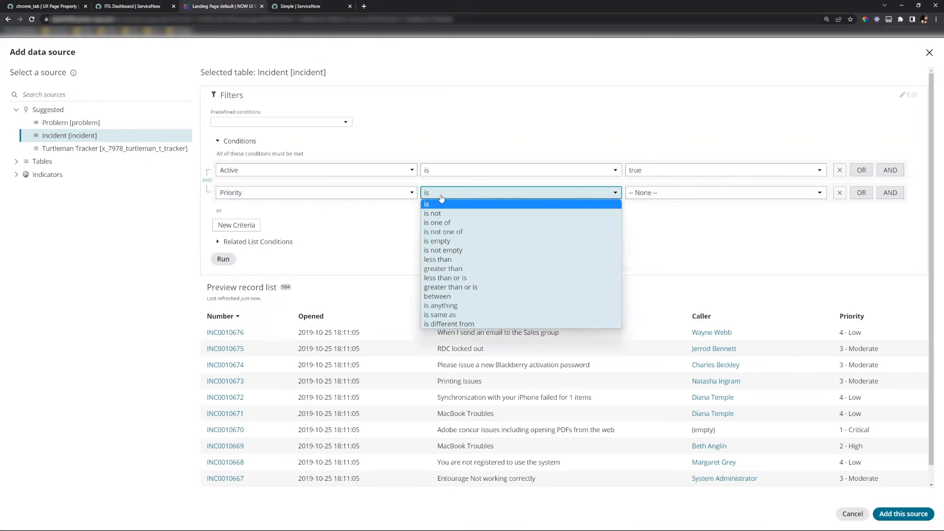
click(438, 221)
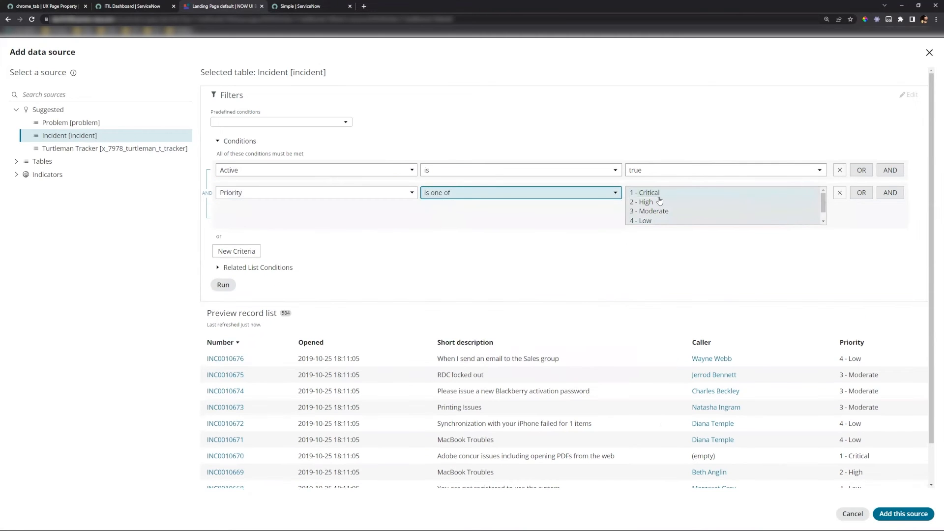
mouse_move(659, 197)
mouse_down()
mouse_move(650, 199)
mouse_move(661, 213)
mouse_up()
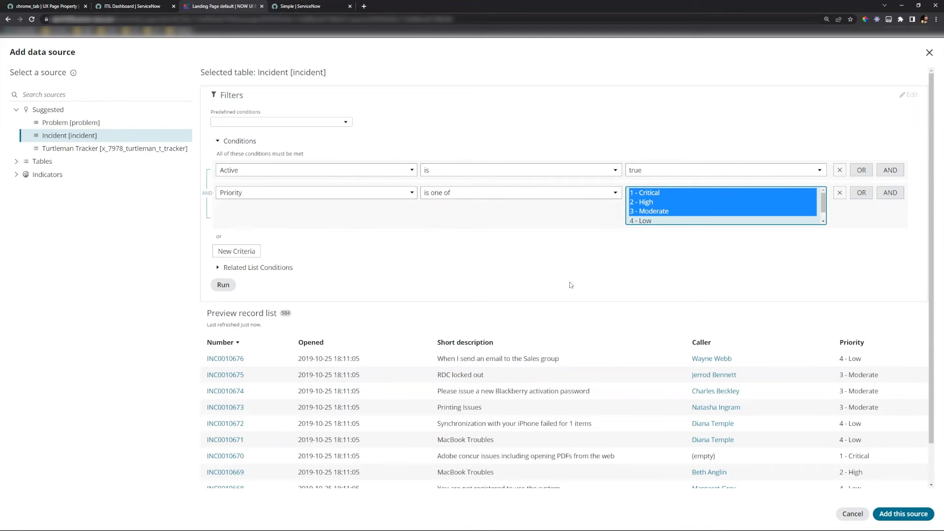
click(224, 285)
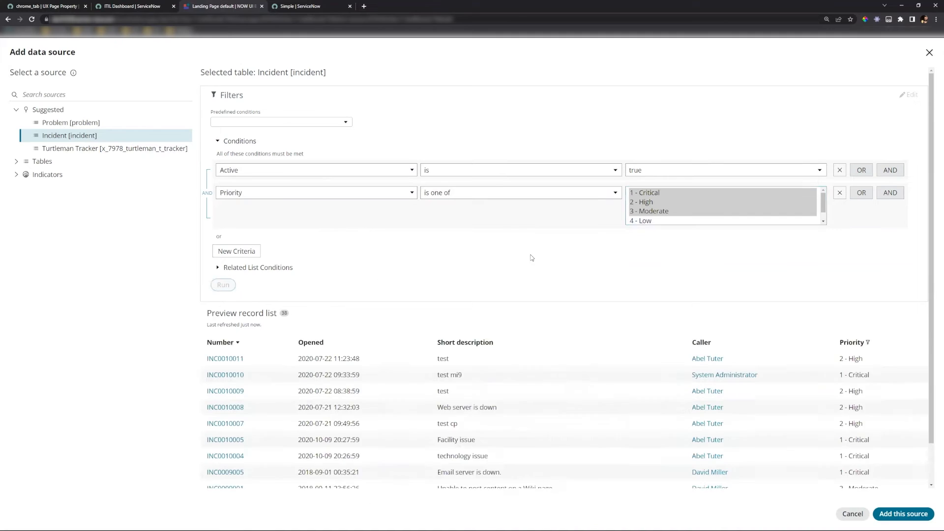
Step: Add the filtered Incident source to the vertical bar chart and group the chart by Priority
scroll(530, 260, down, 1)
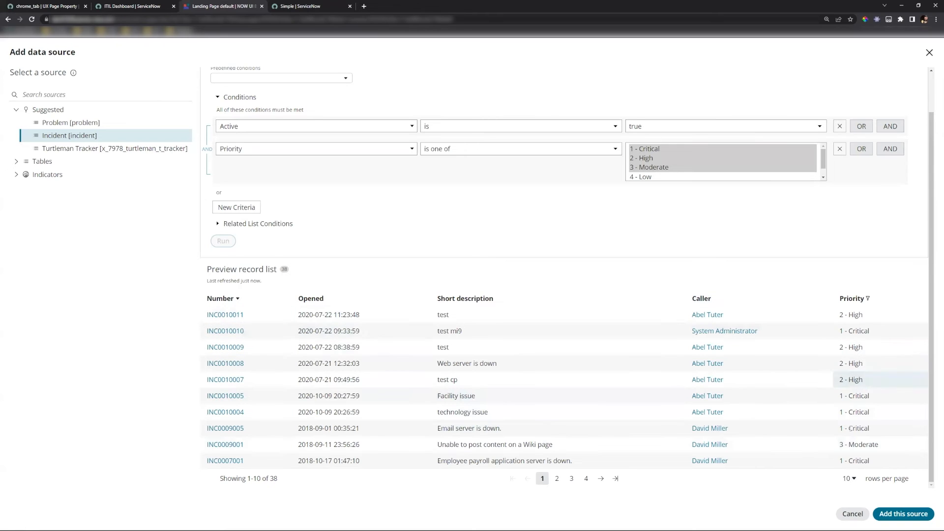
click(893, 514)
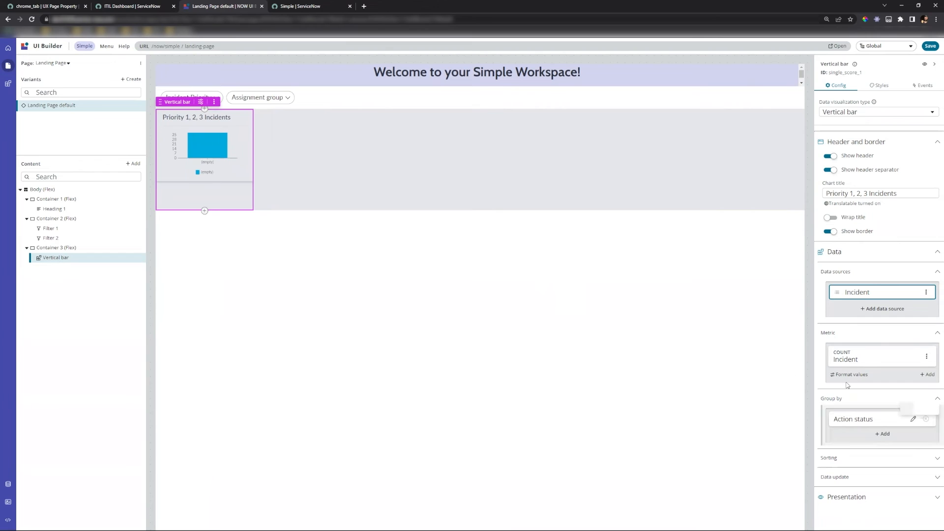
click(867, 421)
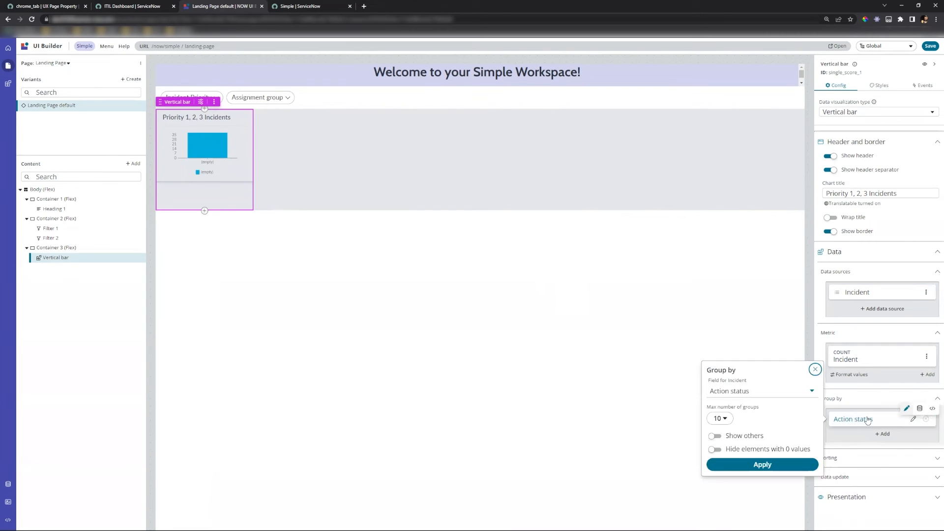
click(773, 392)
text(prio)
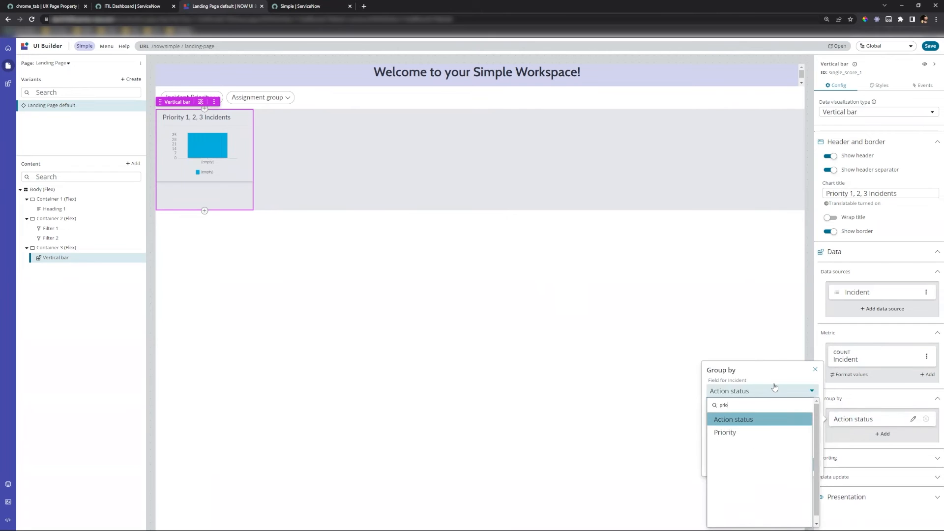
click(732, 432)
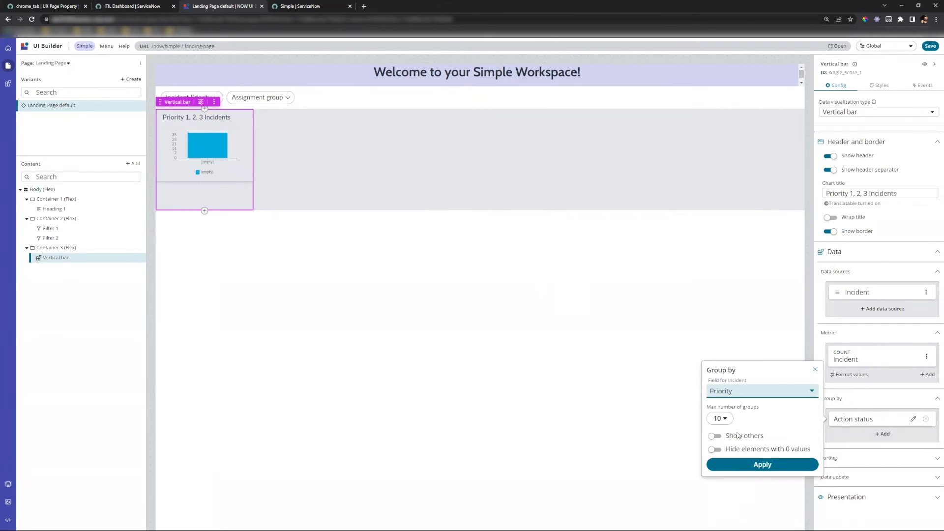
click(763, 465)
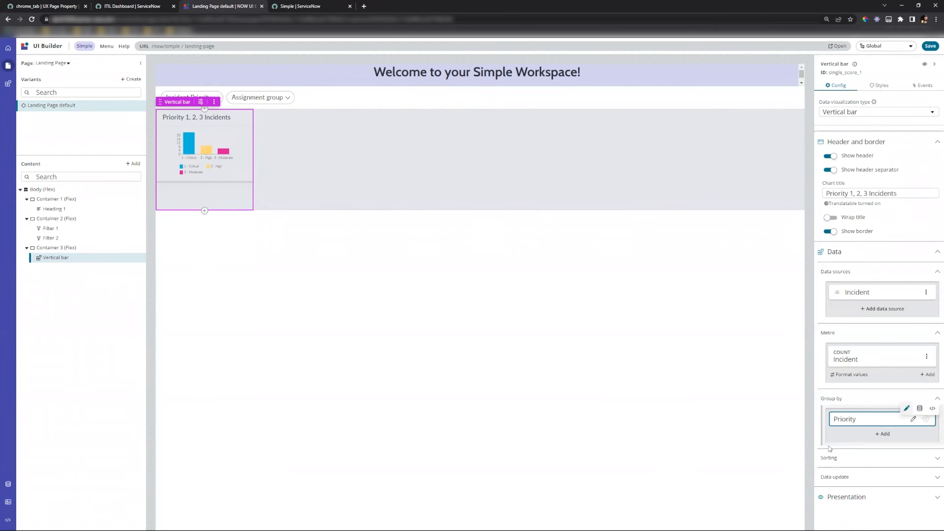
Step: Review the vertical bar chart's sorting and data update settings without changing them
click(875, 462)
scroll(875, 464, down, 1)
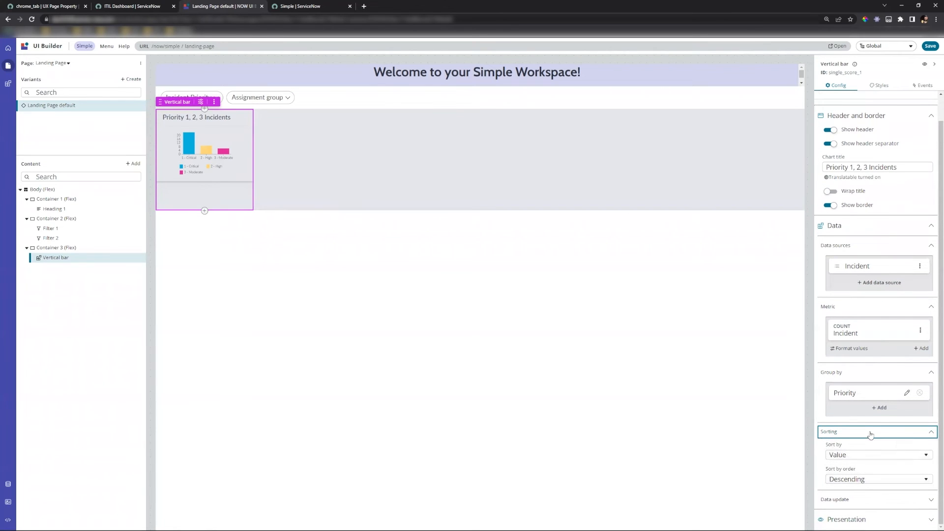
click(858, 456)
click(858, 456)
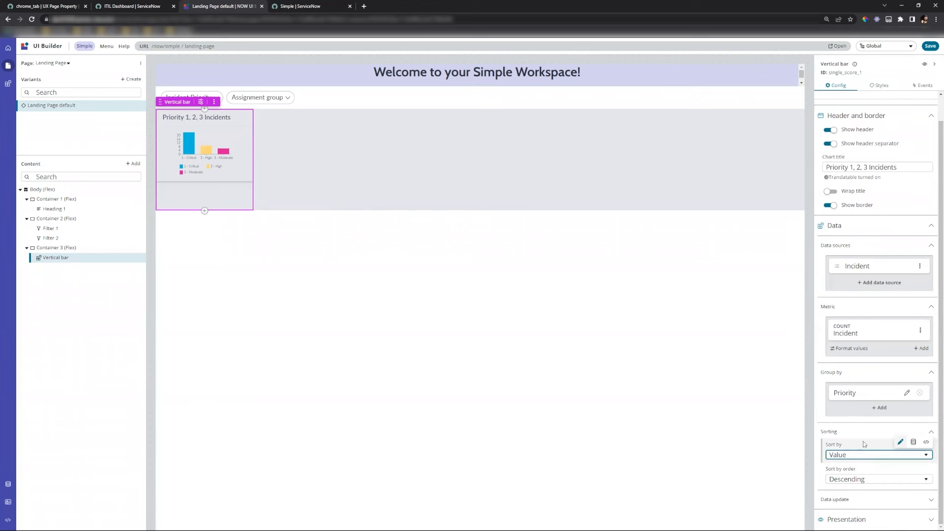
click(859, 432)
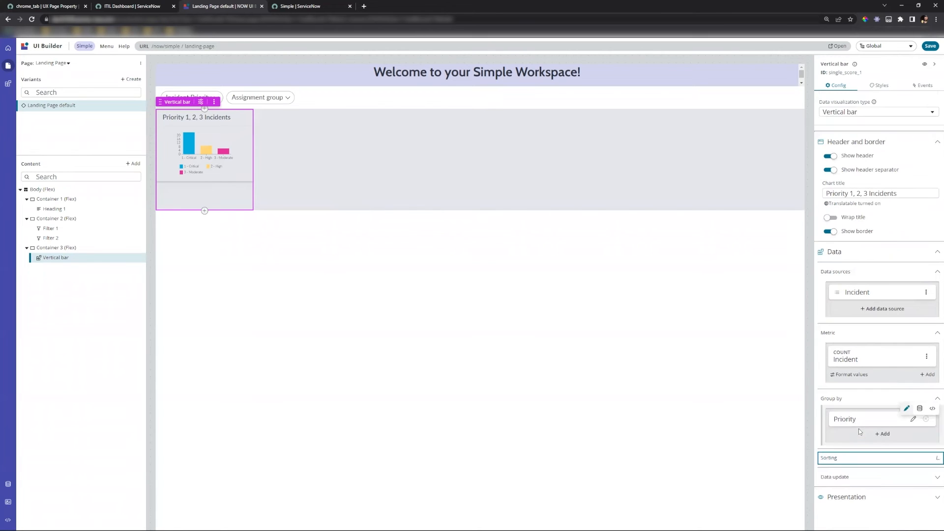
click(863, 479)
scroll(872, 449, down, 1)
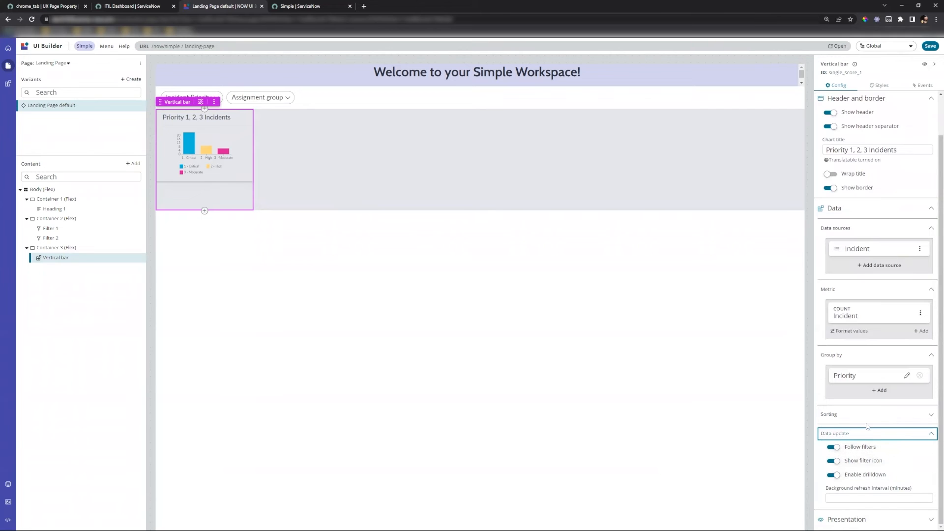
click(864, 432)
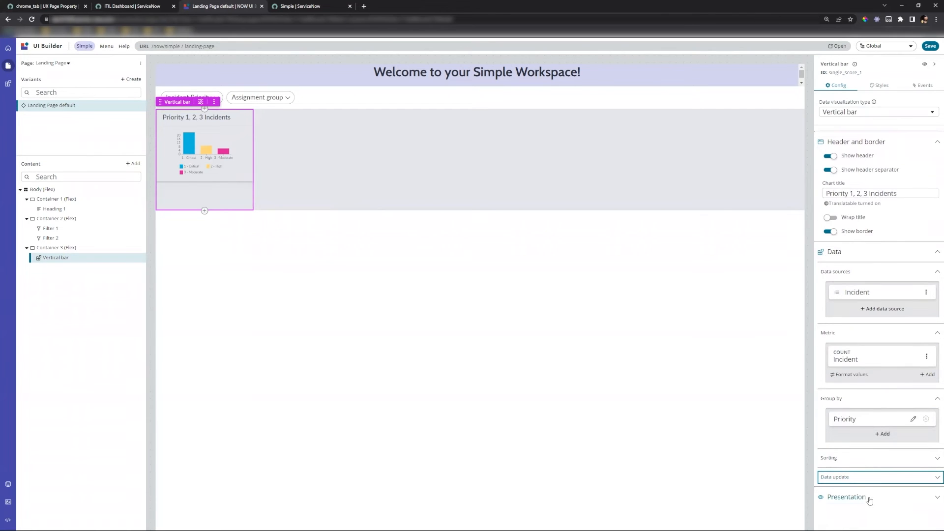
Step: Look through the vertical bar chart's presentation settings and the available color types without picking one
click(891, 498)
scroll(891, 463, down, 1)
scroll(891, 463, down, 1)
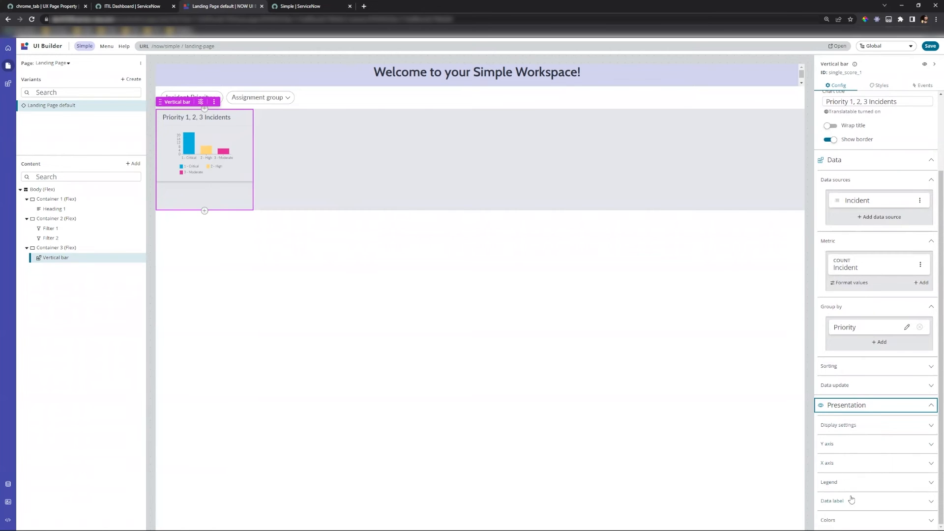
click(838, 520)
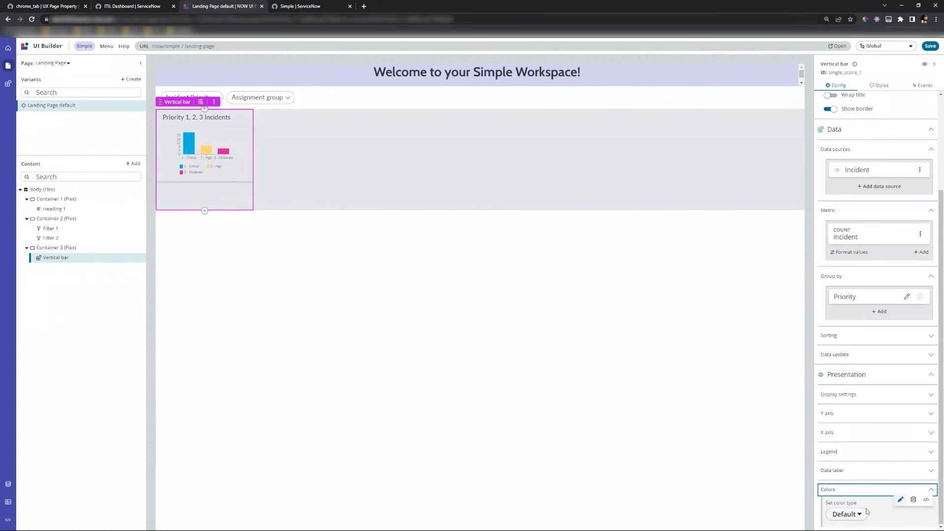
click(859, 515)
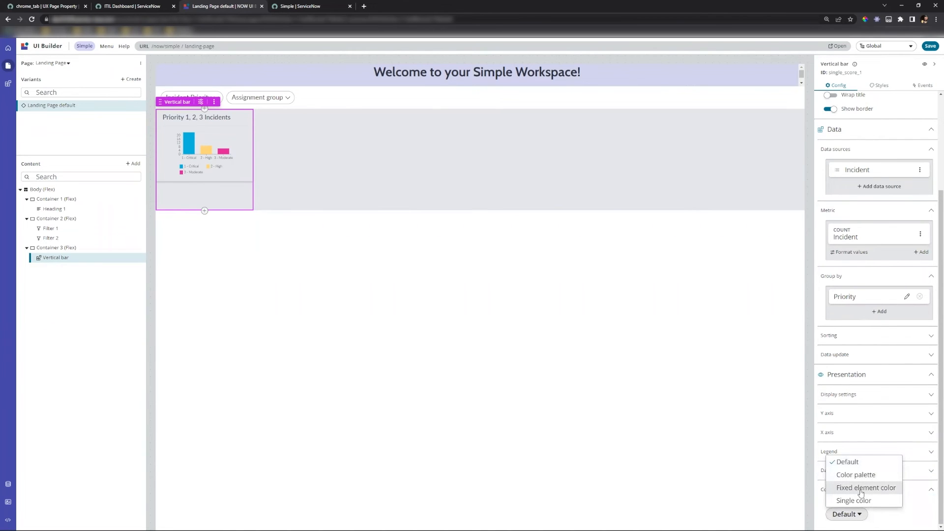
click(763, 454)
click(880, 377)
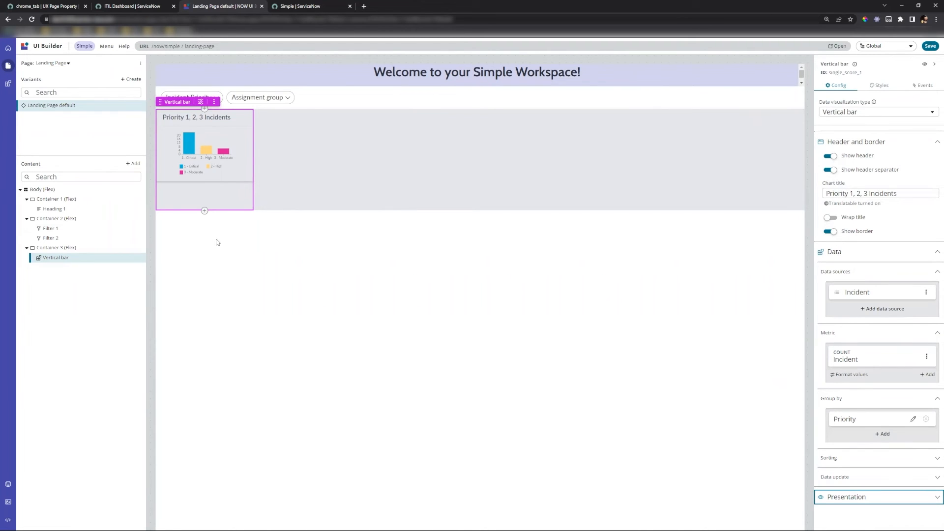
Step: Set the vertical bar chart's height to 400px and its width to 50%
click(874, 88)
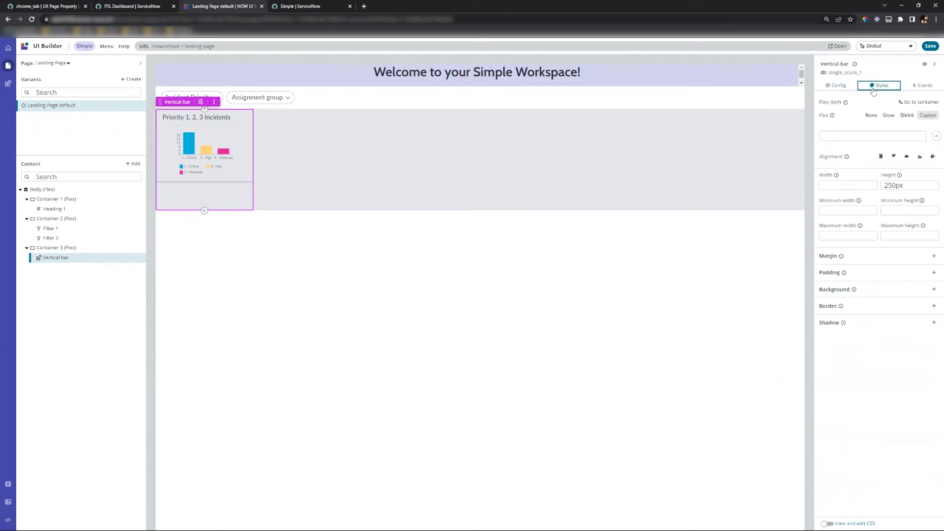
drag(905, 187, 844, 198)
text(400)
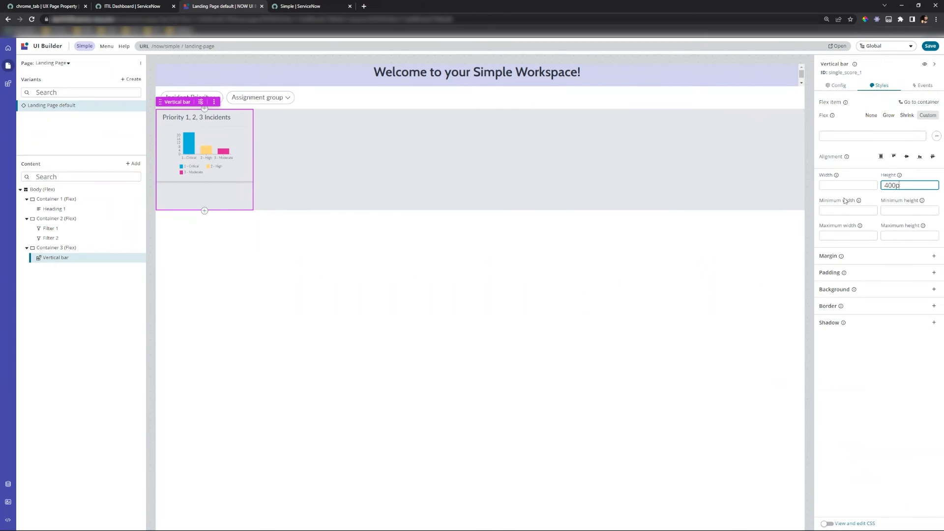
click(831, 185)
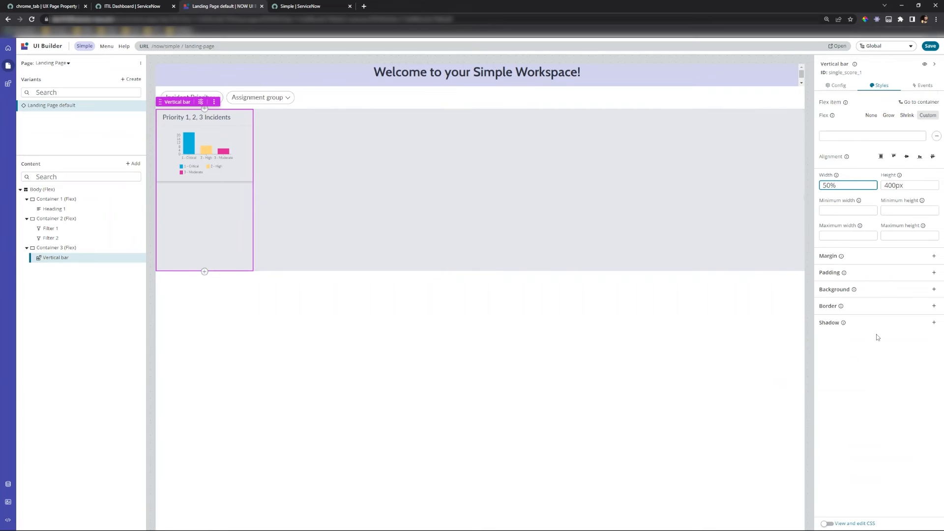
Step: Give the vertical bar chart a background in the theme color Neutral 0
click(866, 291)
click(876, 298)
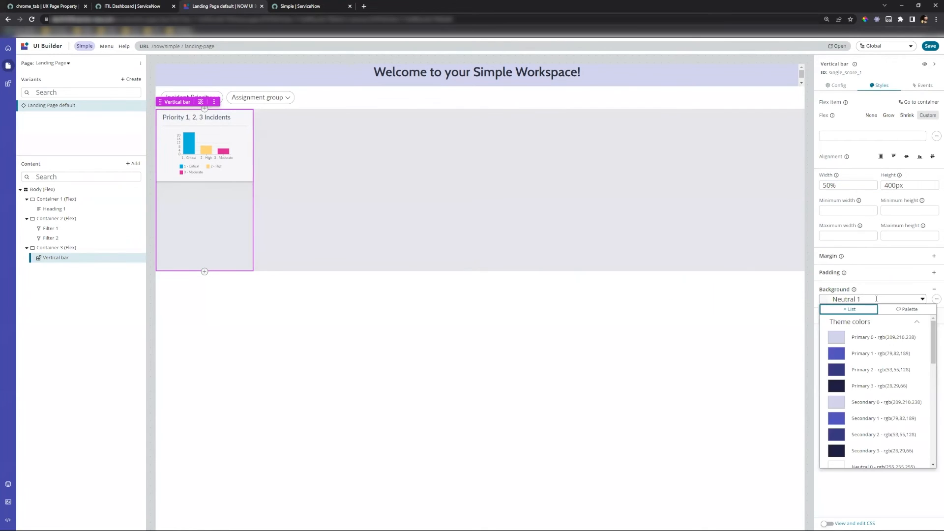
scroll(863, 381, down, 3)
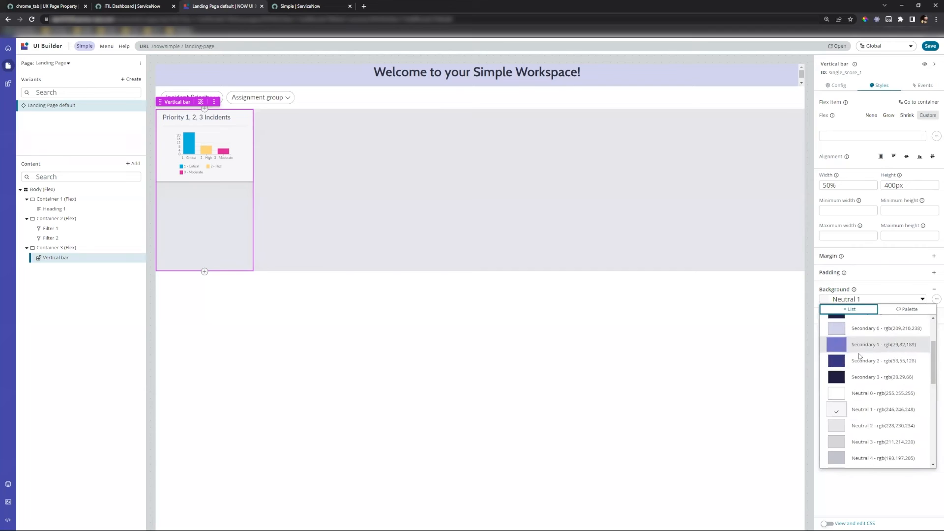
click(851, 392)
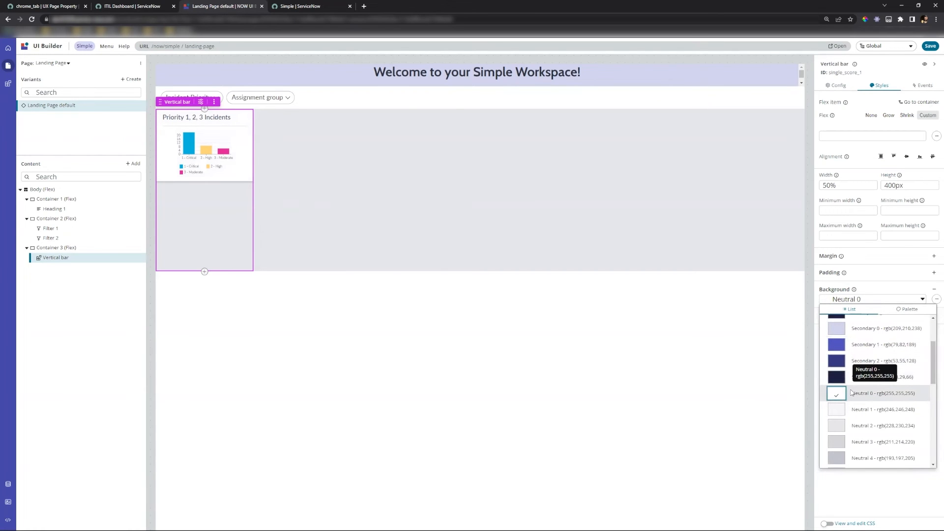
click(690, 364)
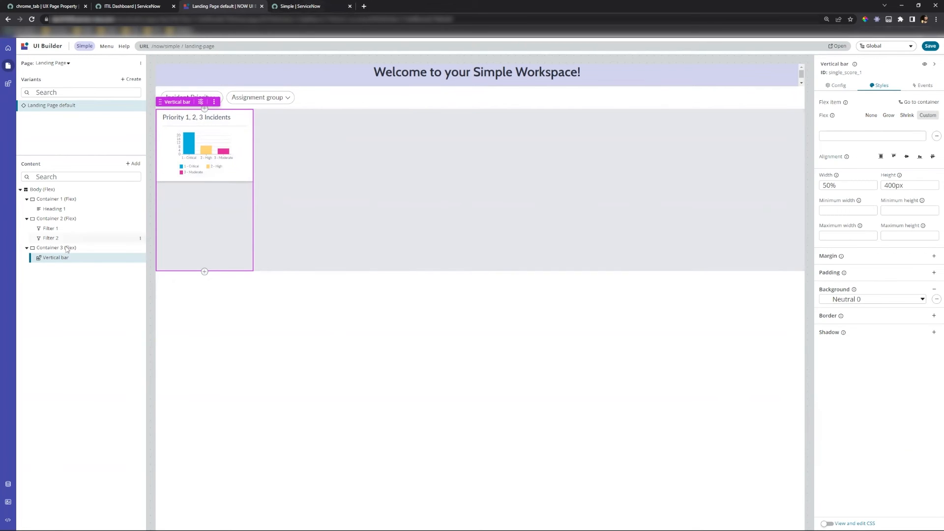
Step: Add a Data visualization component after the Vertical bar in Container 3
click(140, 259)
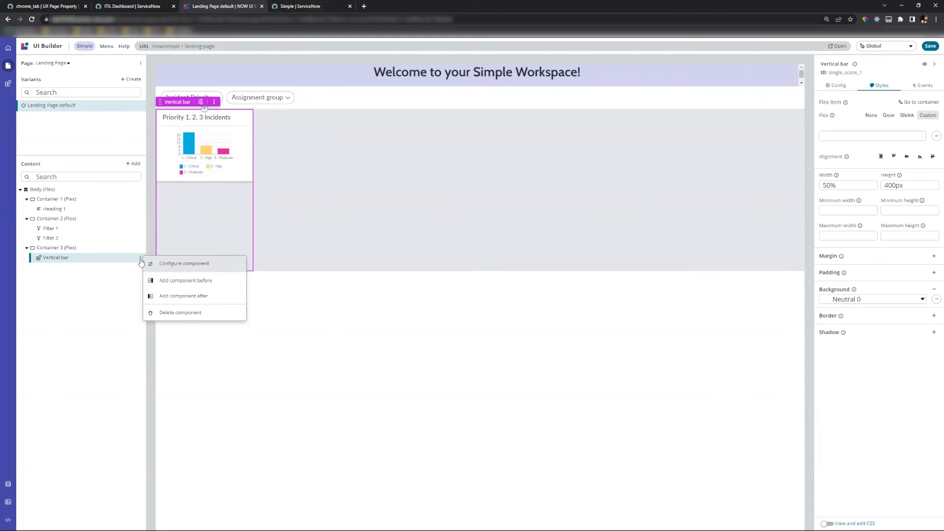
click(176, 297)
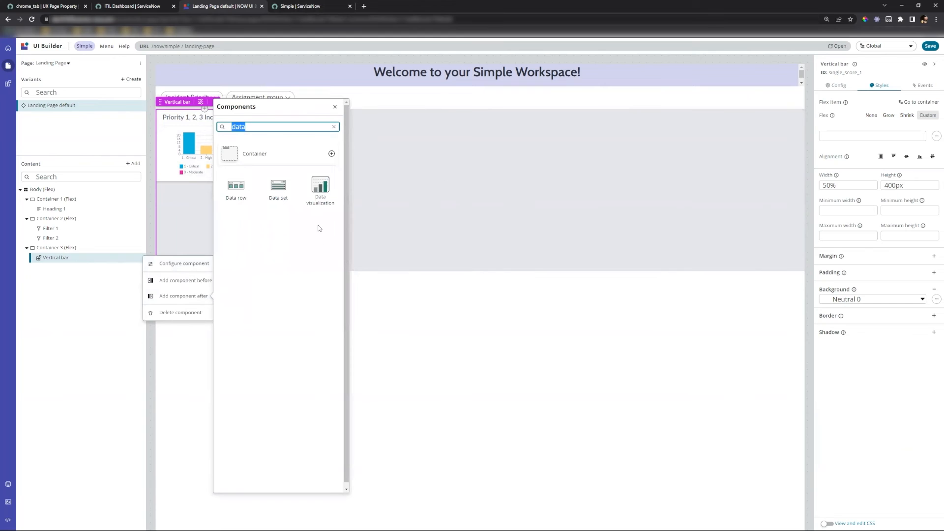
click(315, 188)
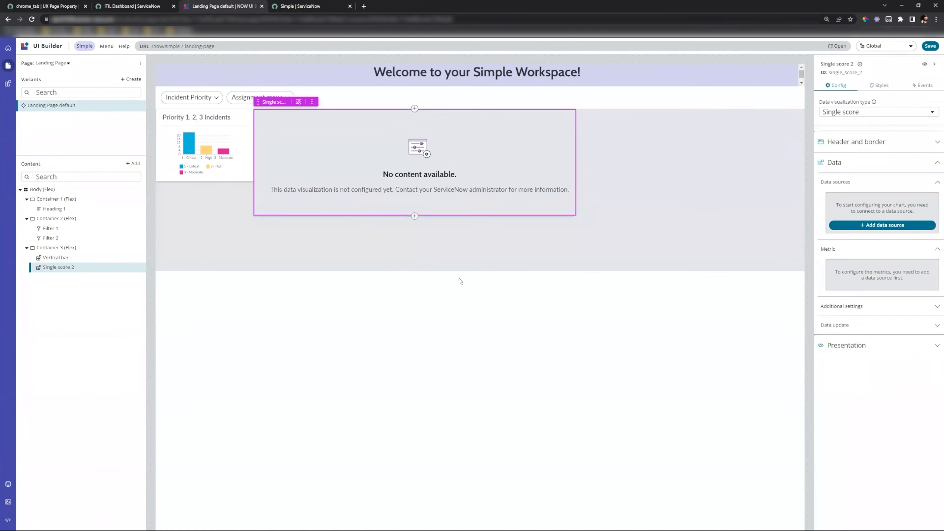
Step: Make the new visualization a Pie with the chart title "My Groups Problems"
click(897, 113)
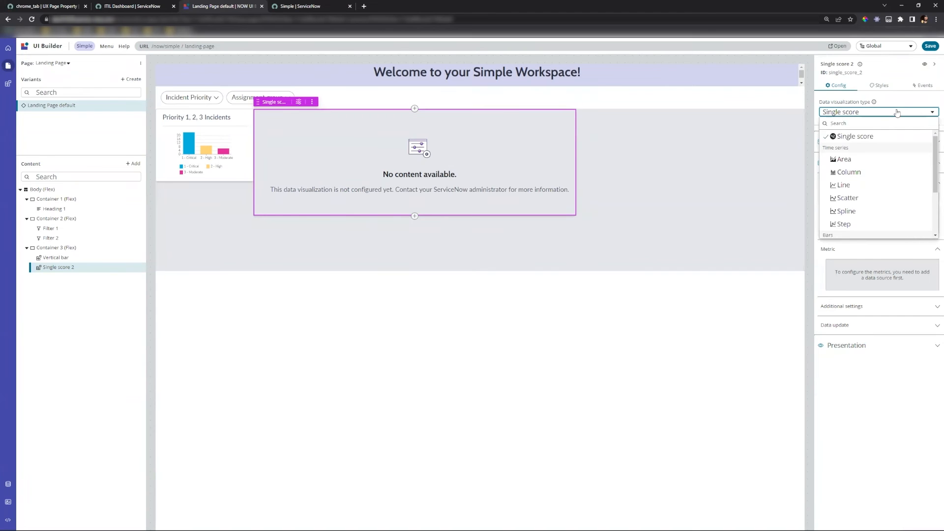
scroll(854, 173, down, 3)
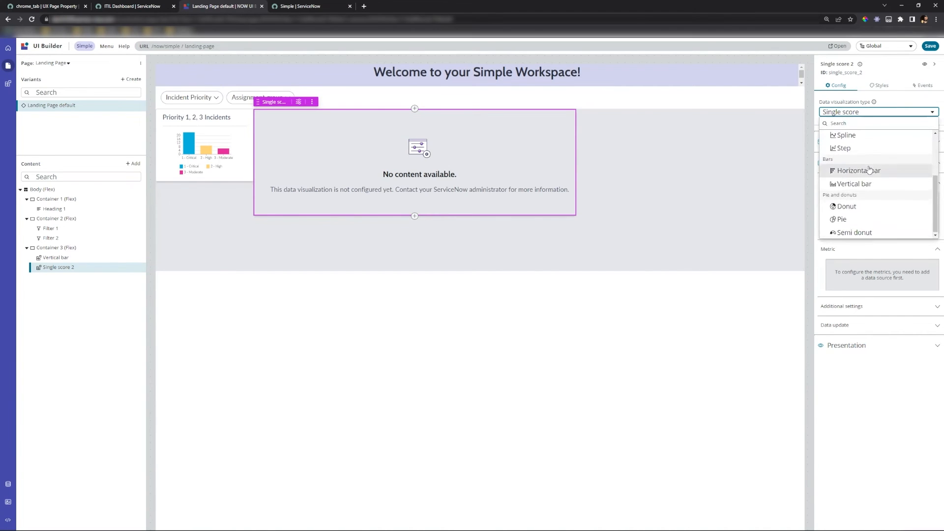
click(853, 217)
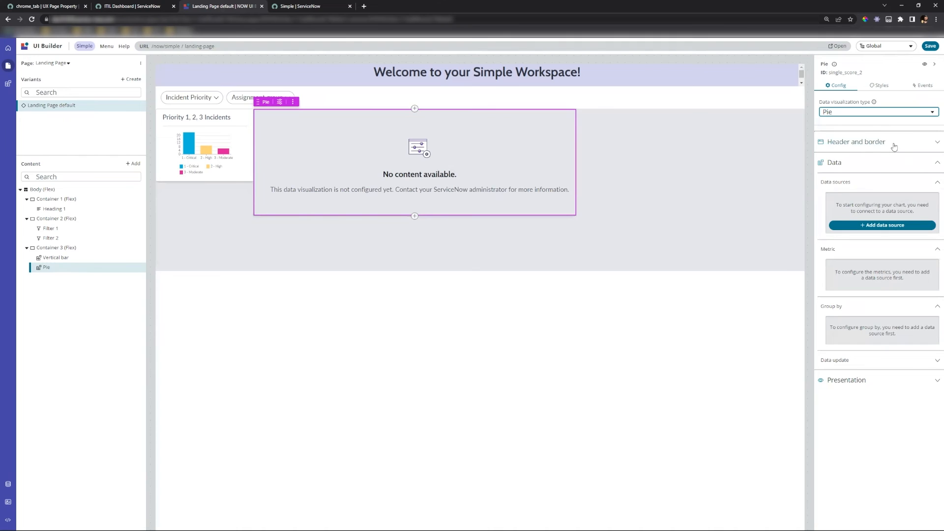
click(894, 144)
click(842, 192)
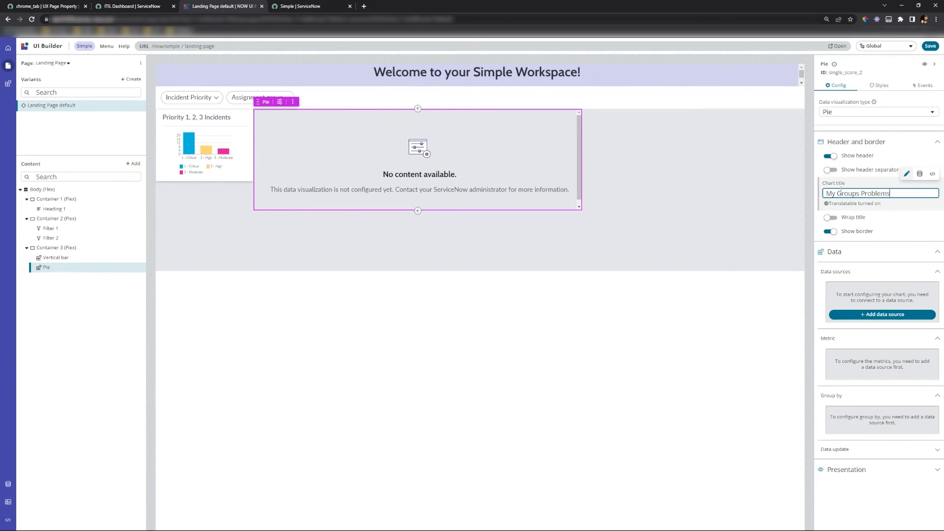
Step: Start a data source for the pie chart with the Problem [problem] table and the condition Active is true
click(867, 315)
click(67, 136)
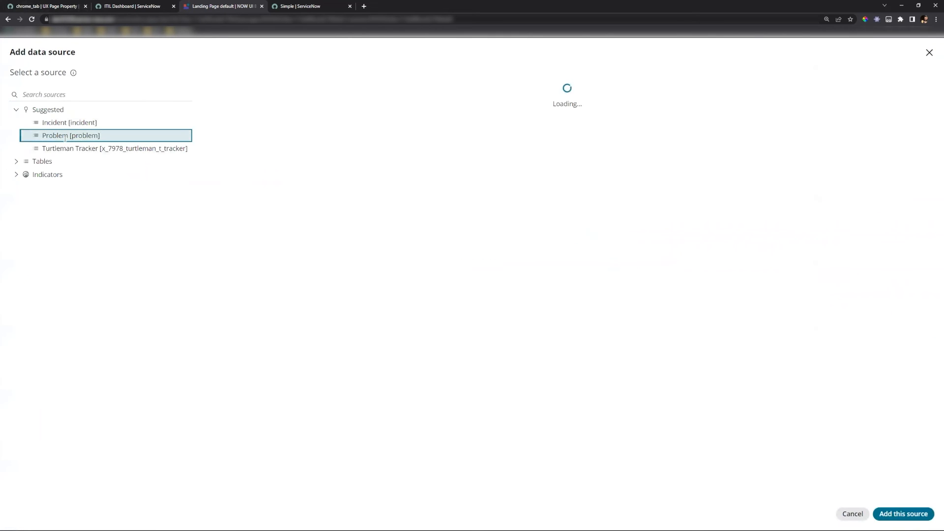
click(253, 142)
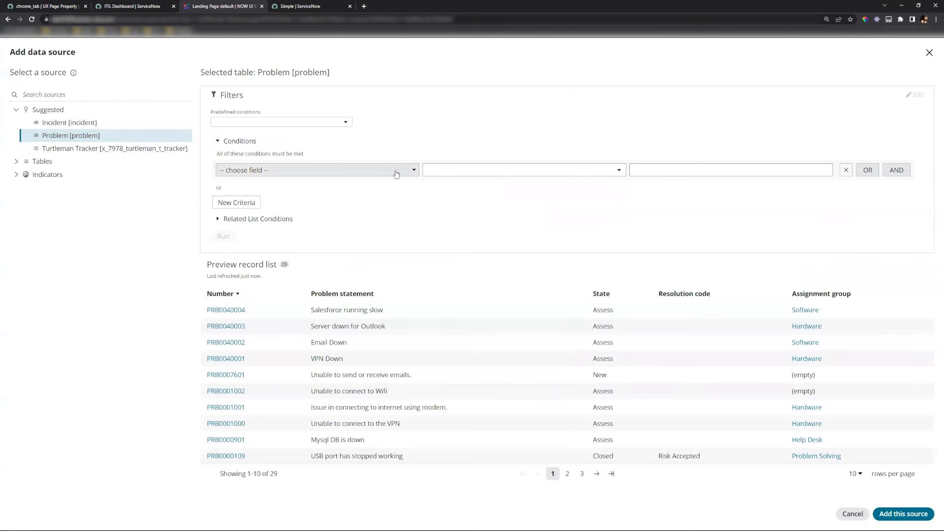
click(396, 172)
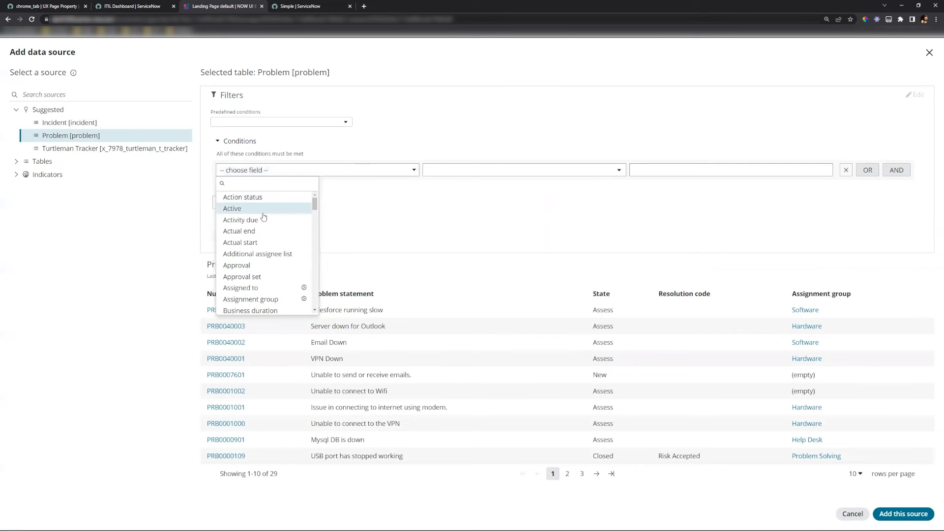
click(242, 211)
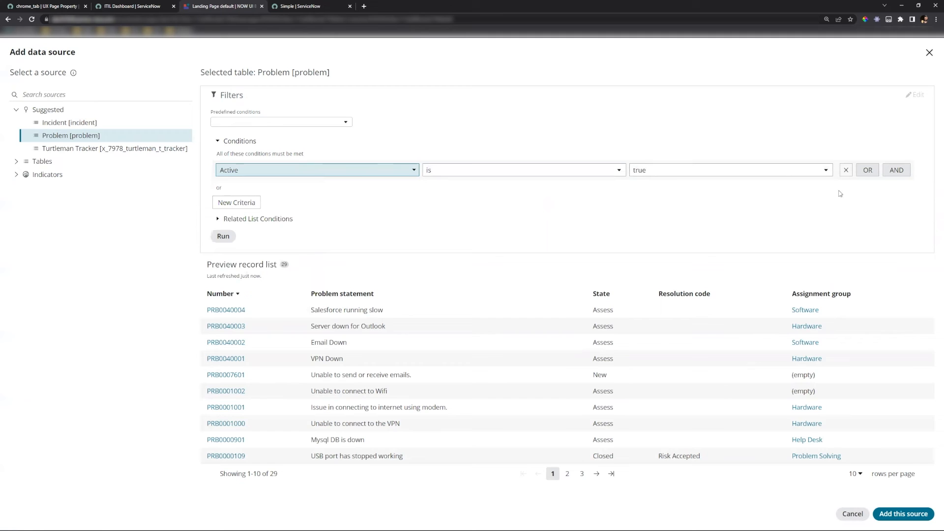
Step: Add the condition Assignment group is (dynamic) One of My Groups, then add the Problem data source to the pie chart
click(888, 172)
click(349, 194)
text(ass)
click(273, 242)
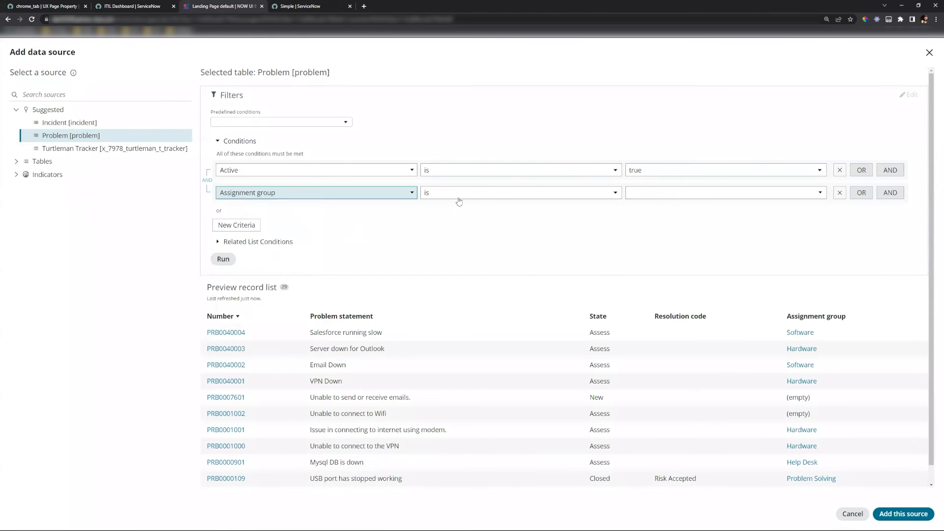
click(458, 200)
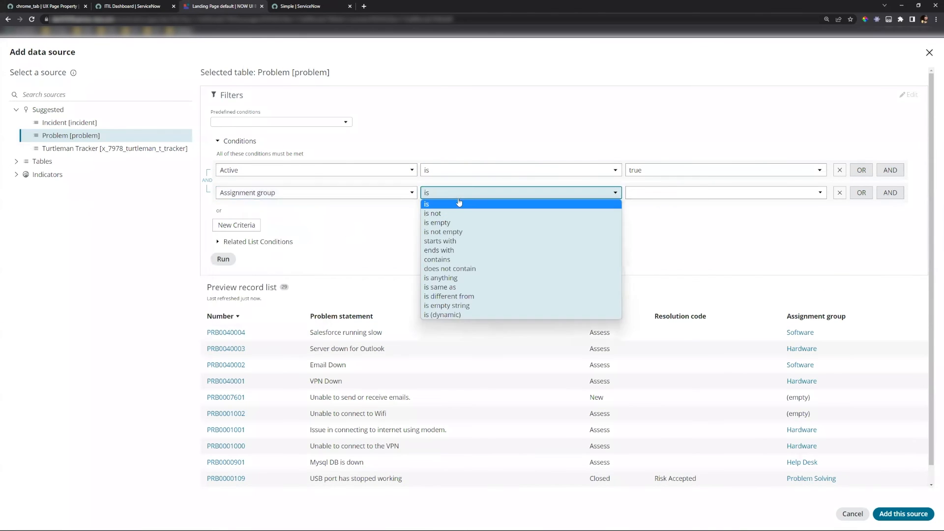
click(441, 316)
click(753, 193)
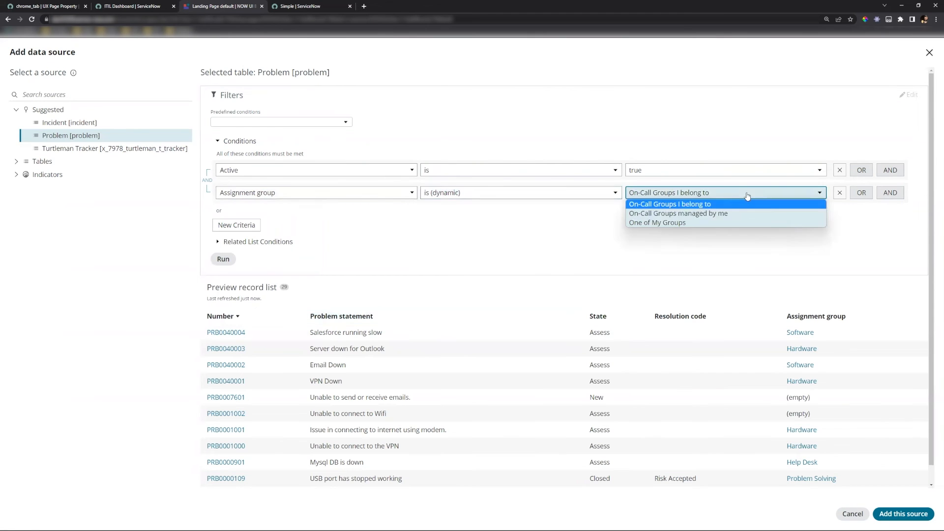
click(658, 224)
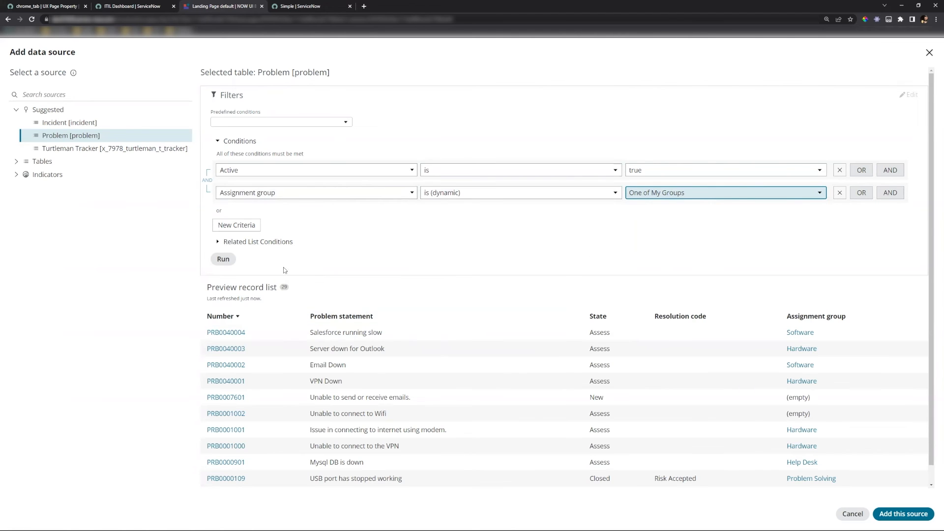
click(223, 258)
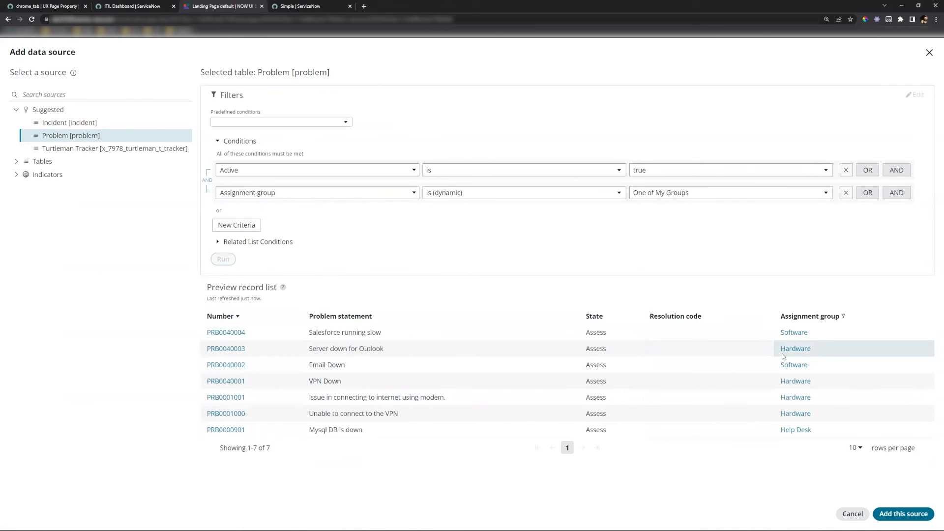
click(903, 514)
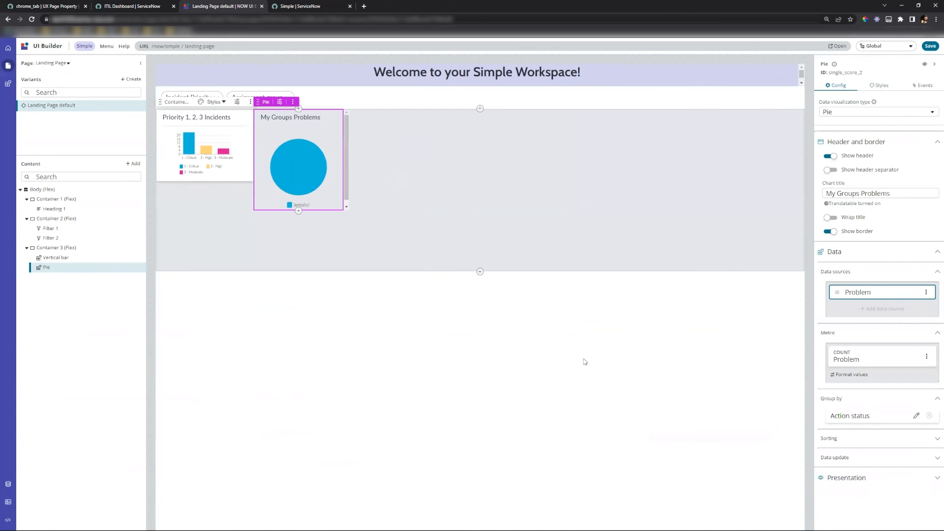
Step: Group the My Groups Problems pie chart by Assignment group
click(876, 417)
click(763, 392)
text(ass)
click(729, 443)
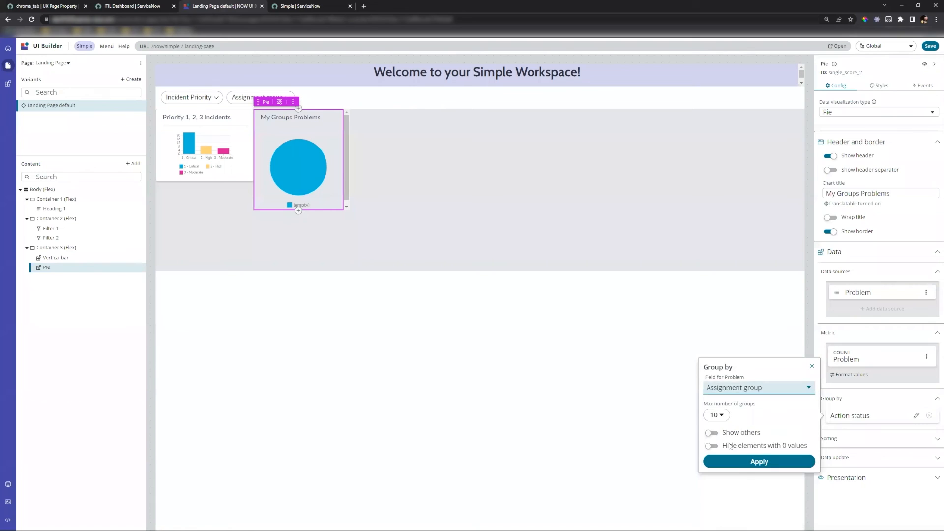
click(743, 462)
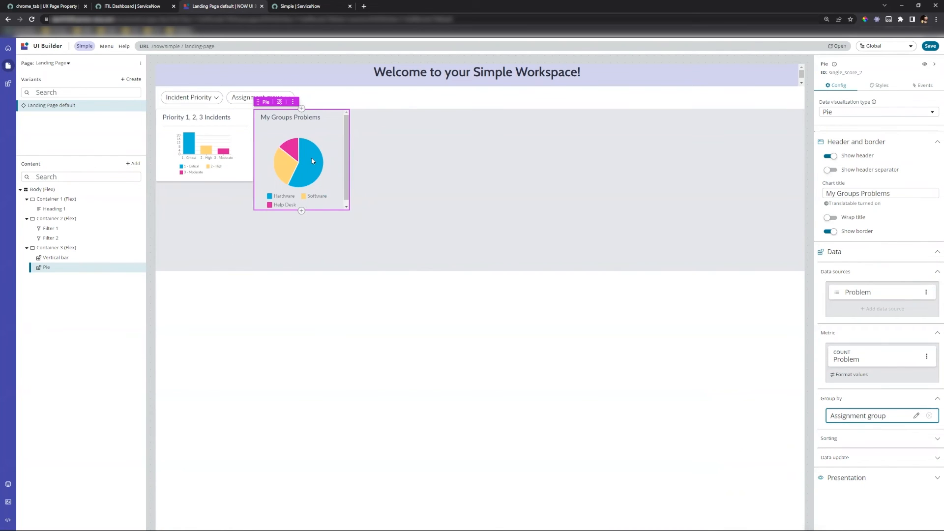
Step: Set the pie chart's height to 400px and its width to 50%
click(882, 85)
drag(907, 186, 856, 188)
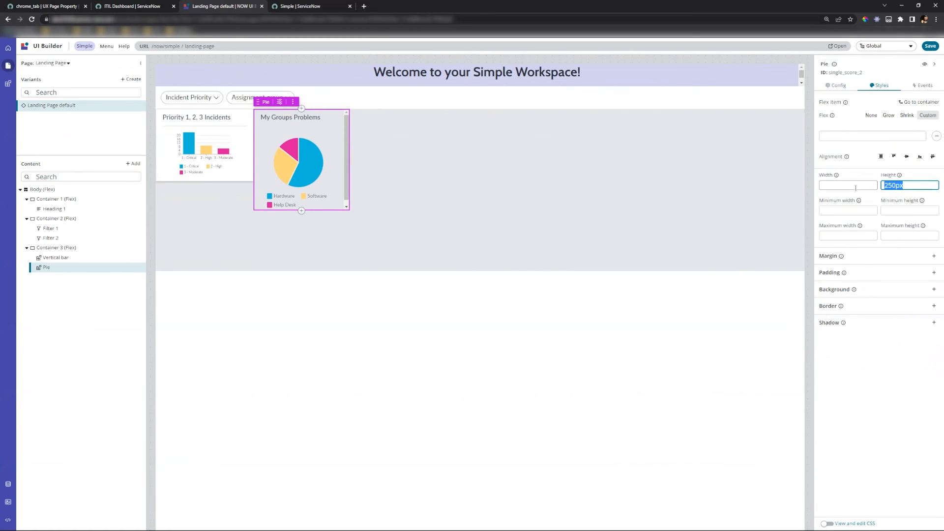
text(40)
click(856, 185)
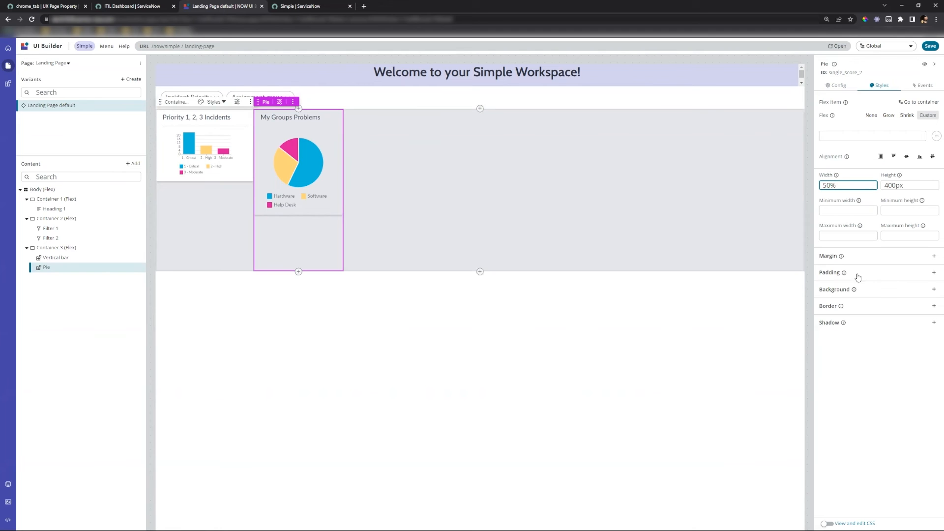
Step: Give the pie chart a background in the theme color Neutral 0 and save the page
click(885, 293)
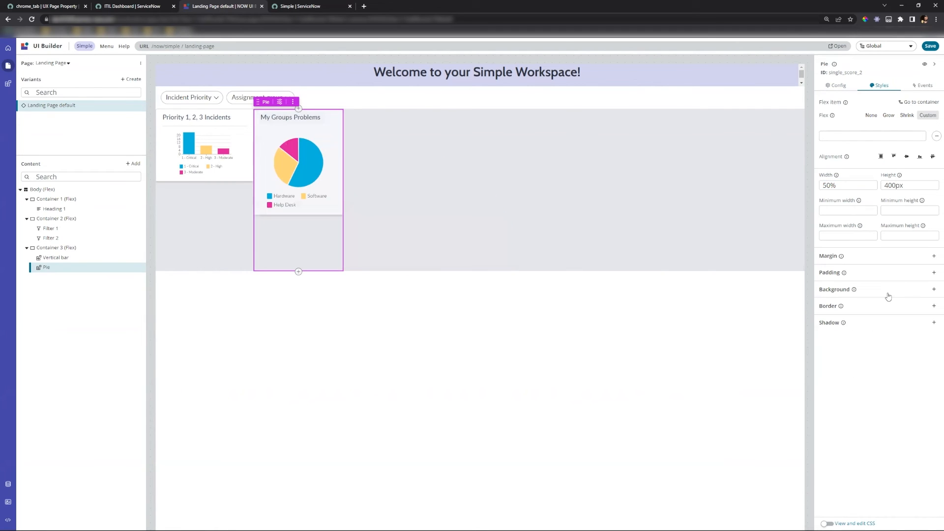
click(886, 299)
scroll(840, 389, down, 3)
click(837, 397)
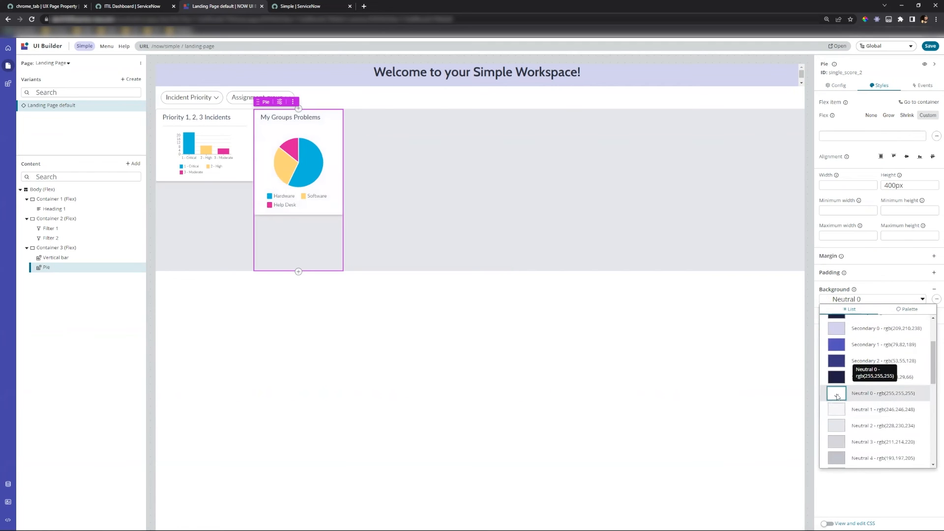
click(752, 357)
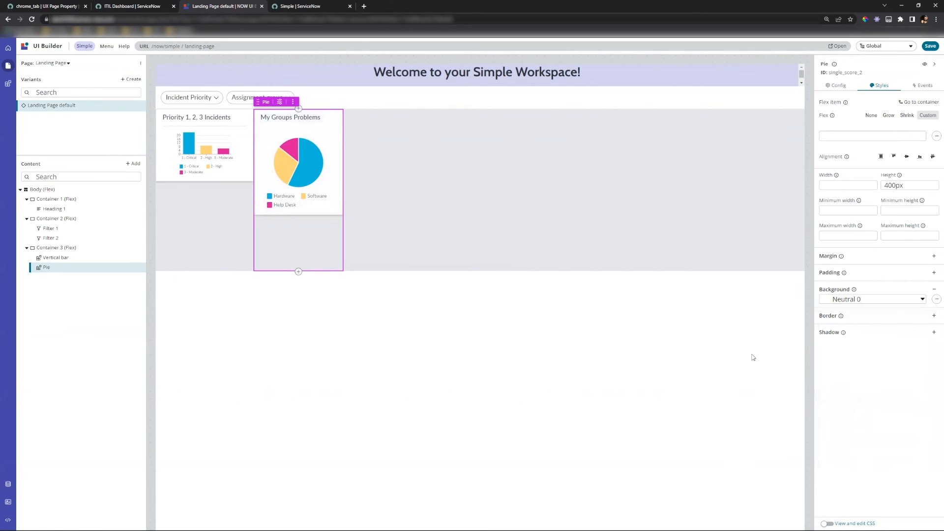
click(930, 46)
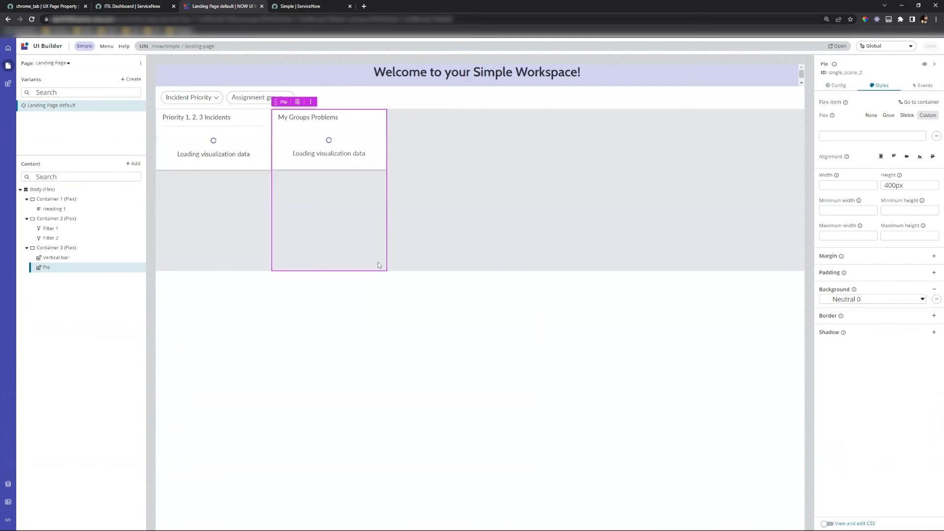
Step: Save the landing page again and reload the Simple workspace to check the bar chart and pie chart
click(378, 262)
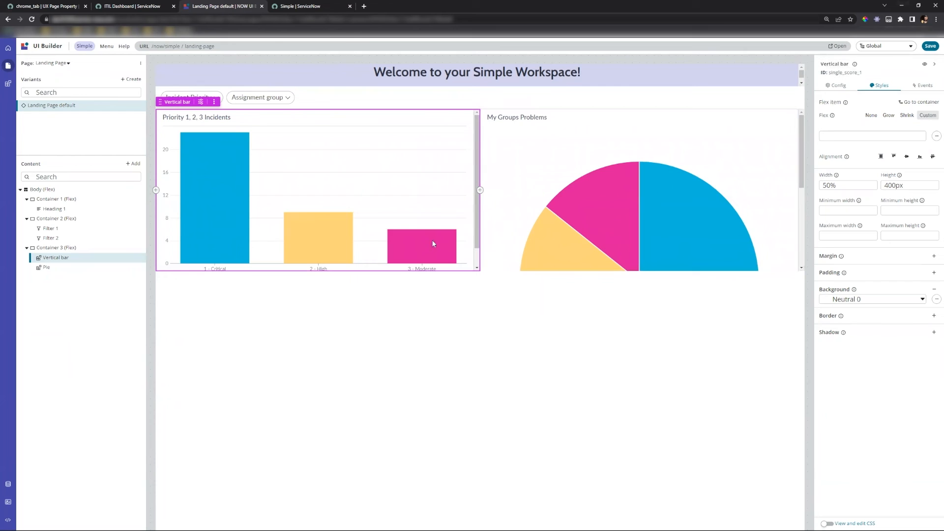
scroll(590, 173, down, 4)
scroll(355, 192, down, 1)
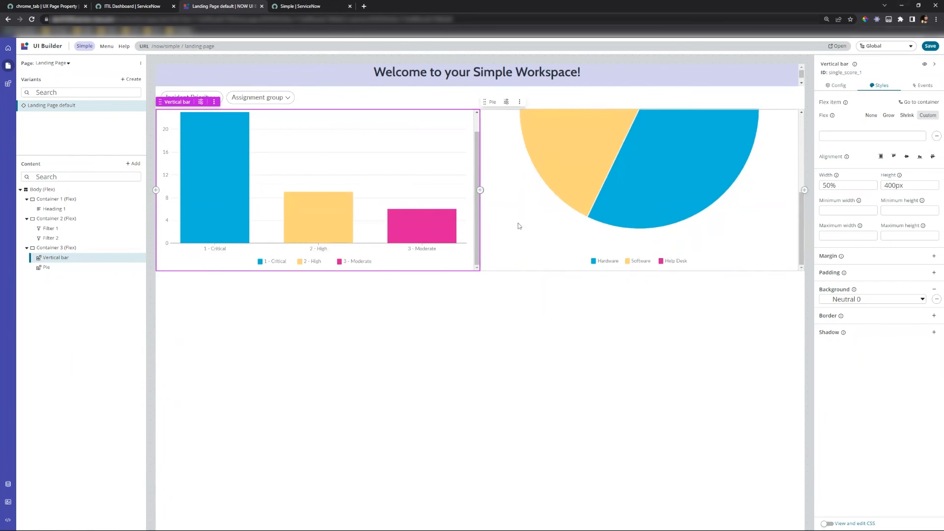
click(931, 47)
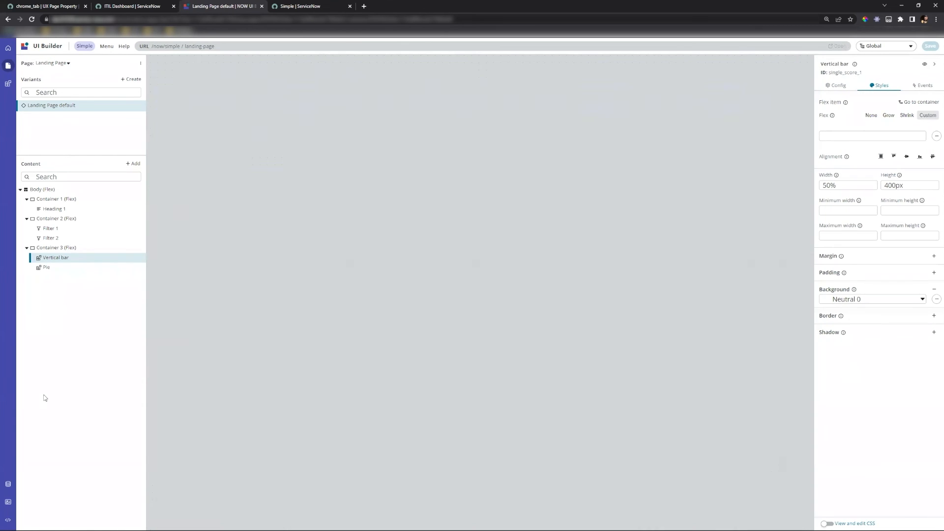
click(309, 5)
key(F5)
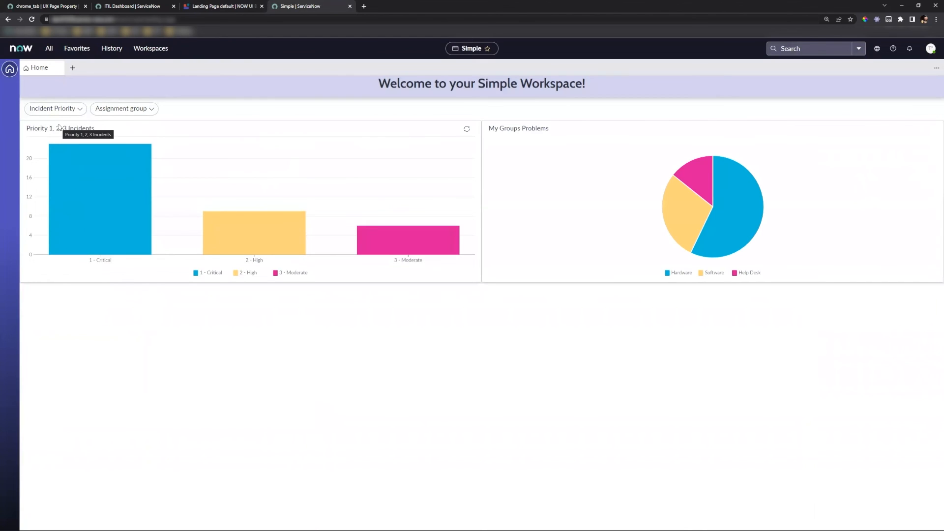
mouse_move(696, 240)
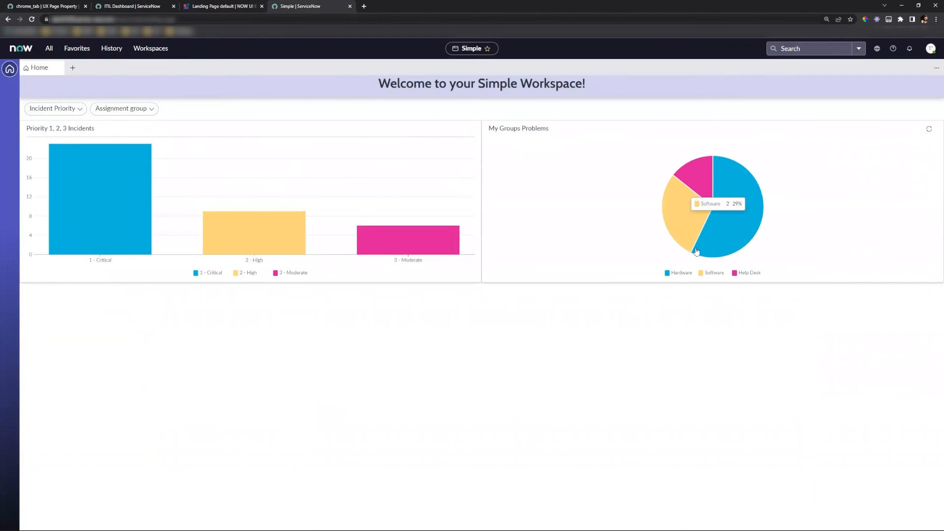
mouse_move(95, 199)
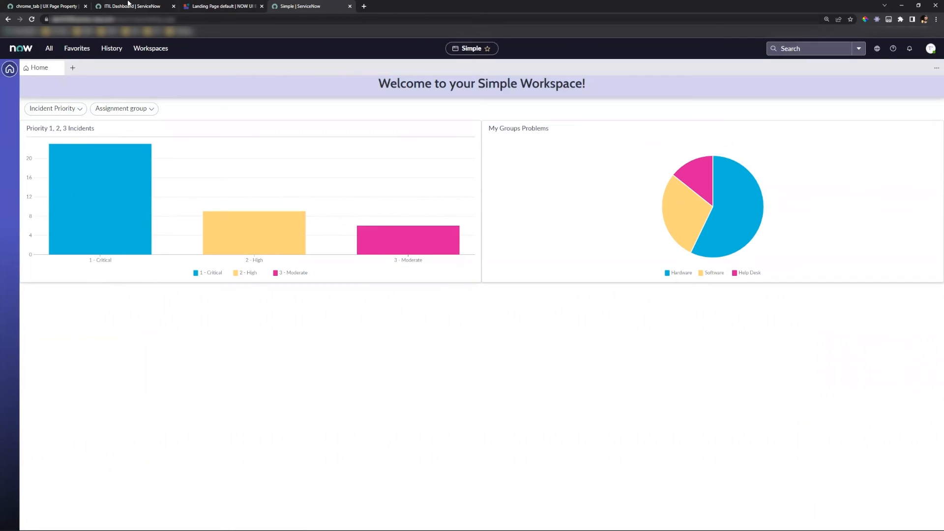
Step: Back in UI Builder, add a List - Simple component after Container 3
click(211, 10)
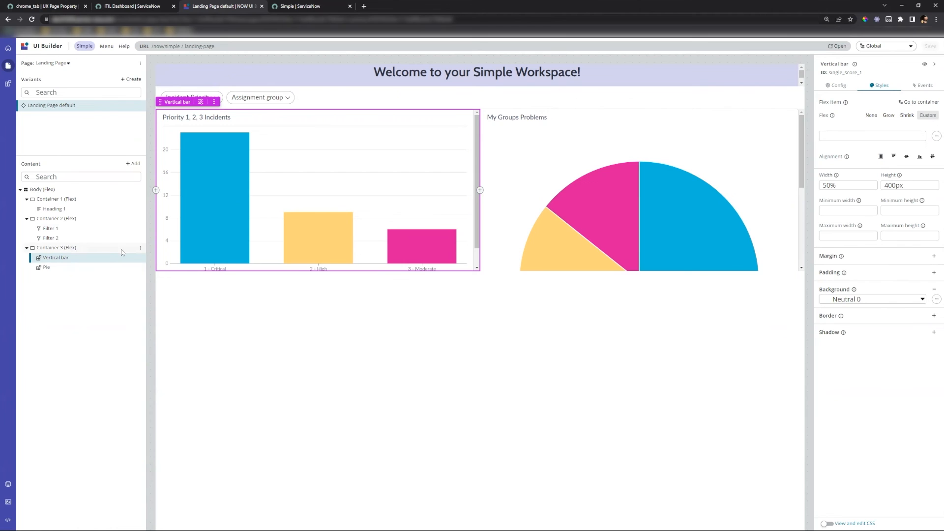
click(140, 257)
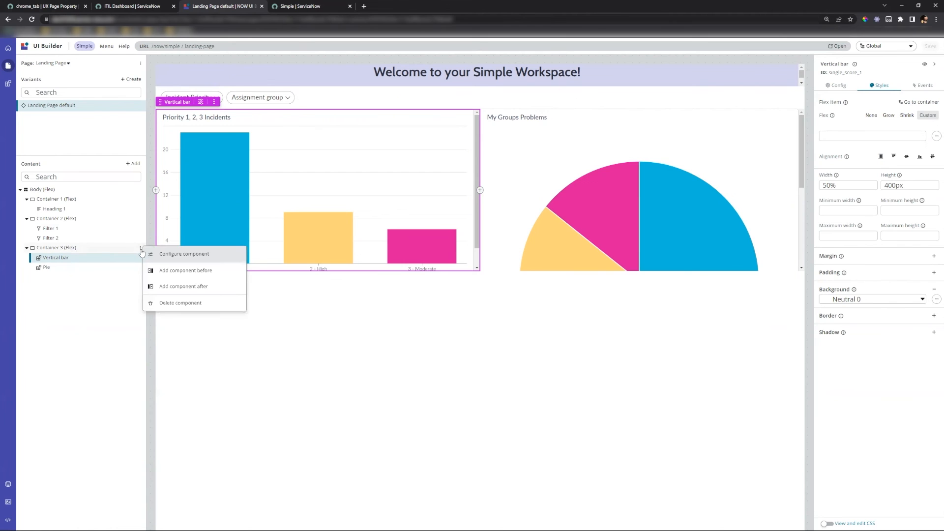
click(183, 289)
text(list)
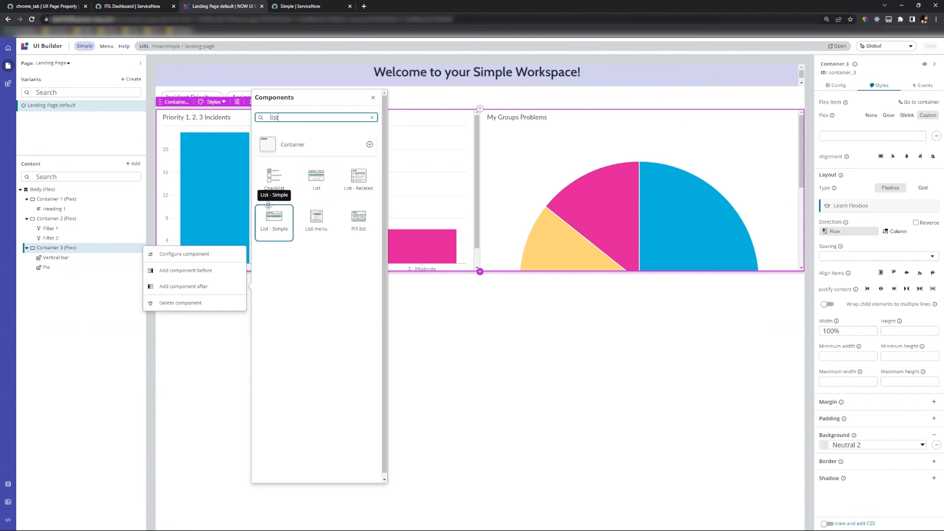
click(273, 219)
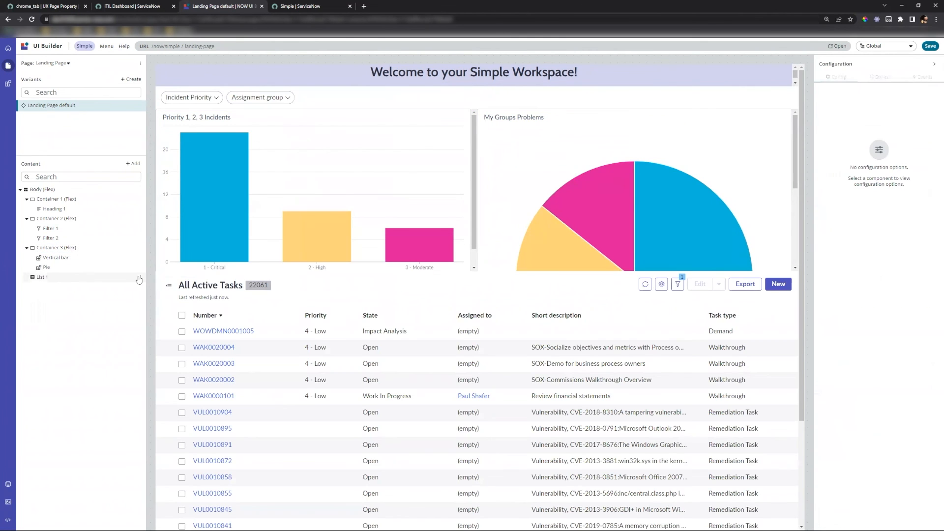
click(140, 248)
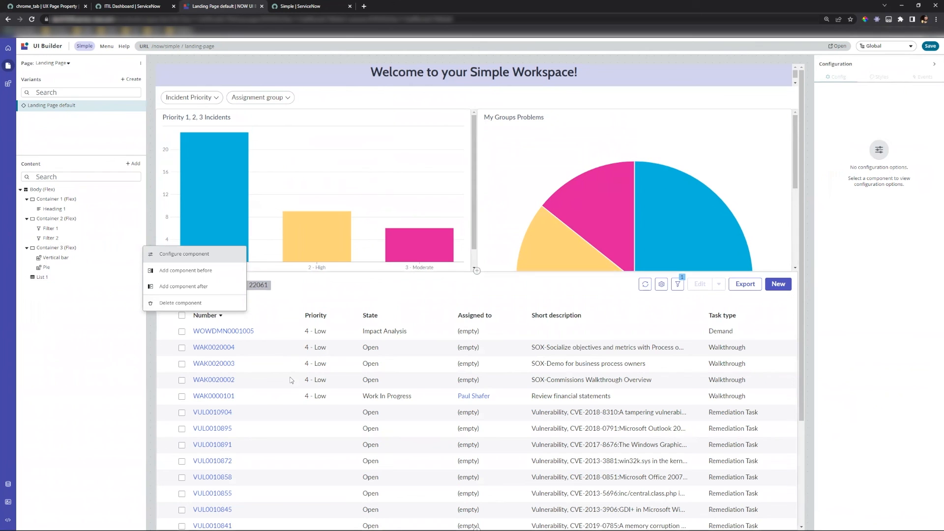
click(90, 359)
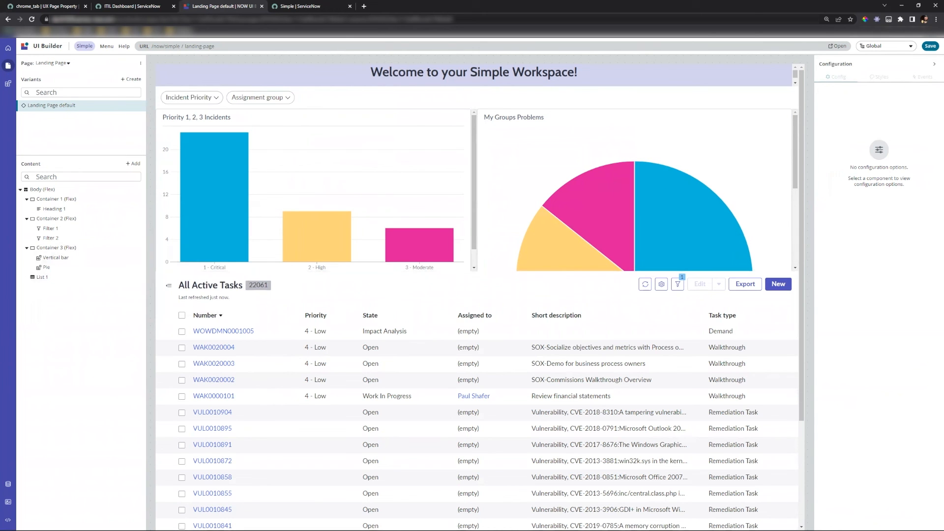
Step: Save the page and reload the Simple workspace to check the new task list below the charts
click(930, 46)
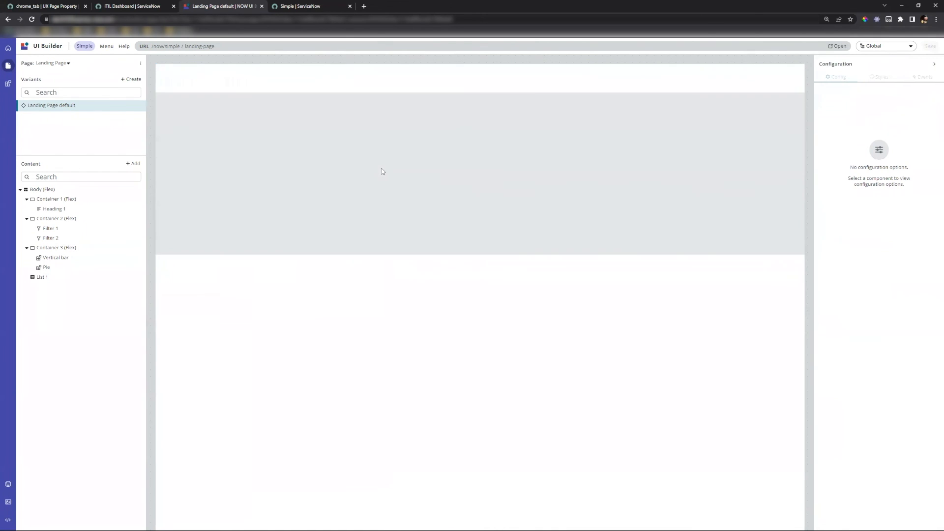
click(314, 7)
key(F5)
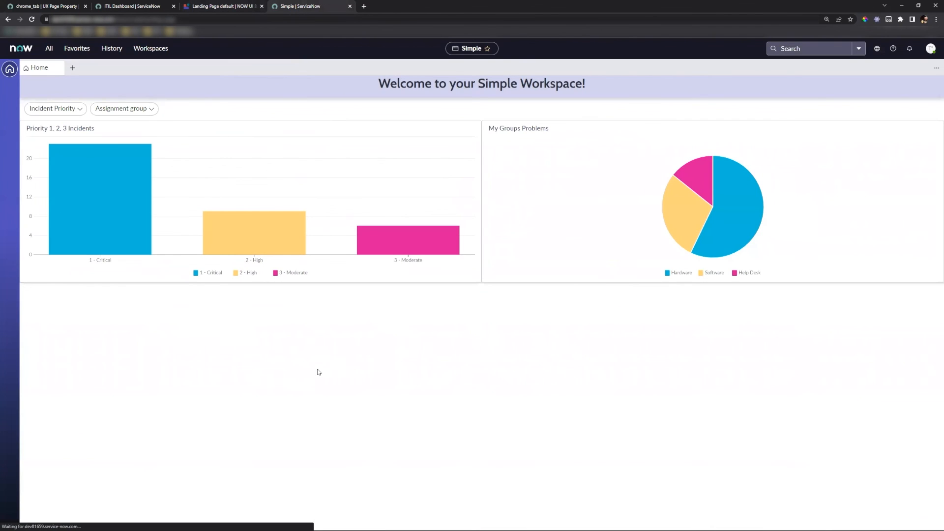
mouse_move(138, 169)
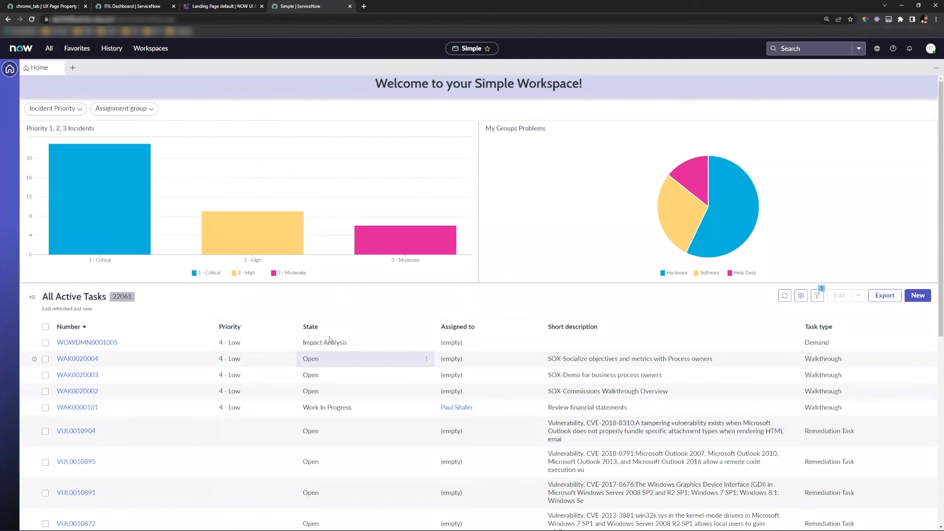
mouse_move(90, 224)
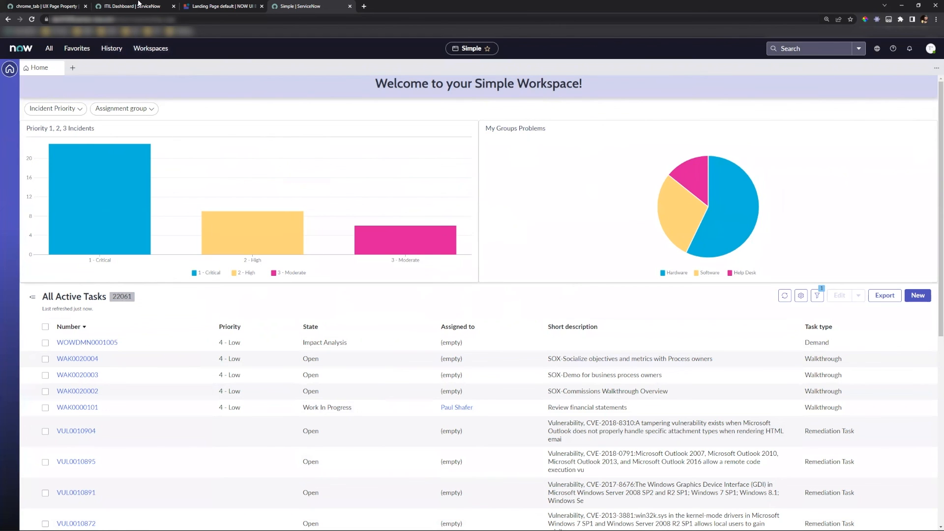
Step: Back in UI Builder, set the title of List 1 to "My Active Tasks"
click(221, 6)
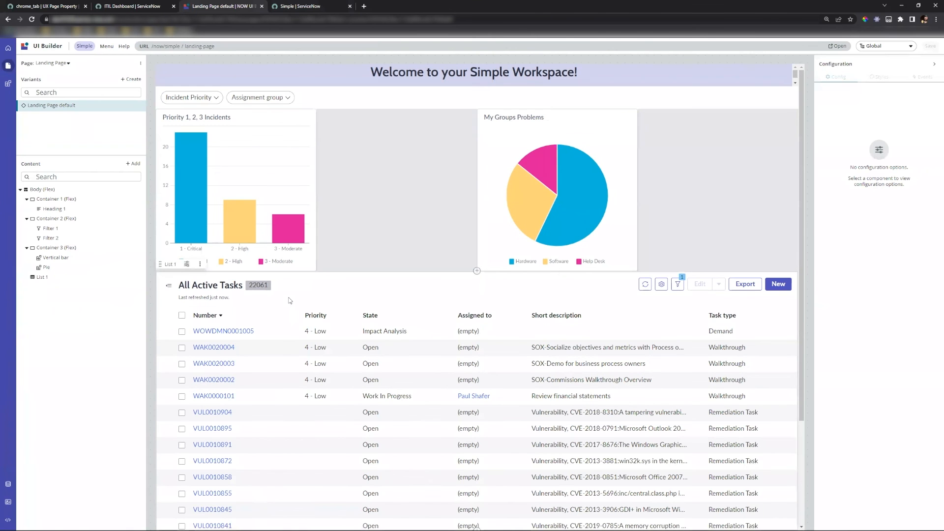
click(48, 278)
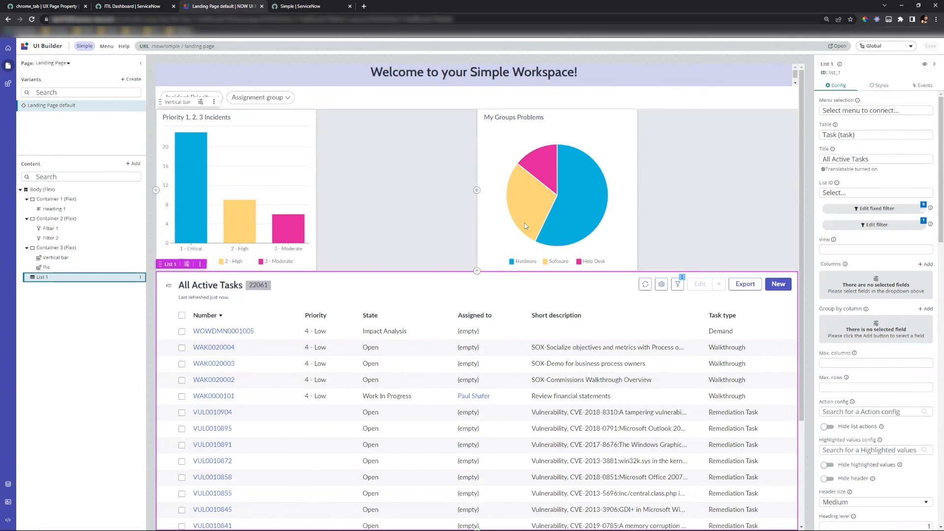
triple_click(877, 159)
text(My)
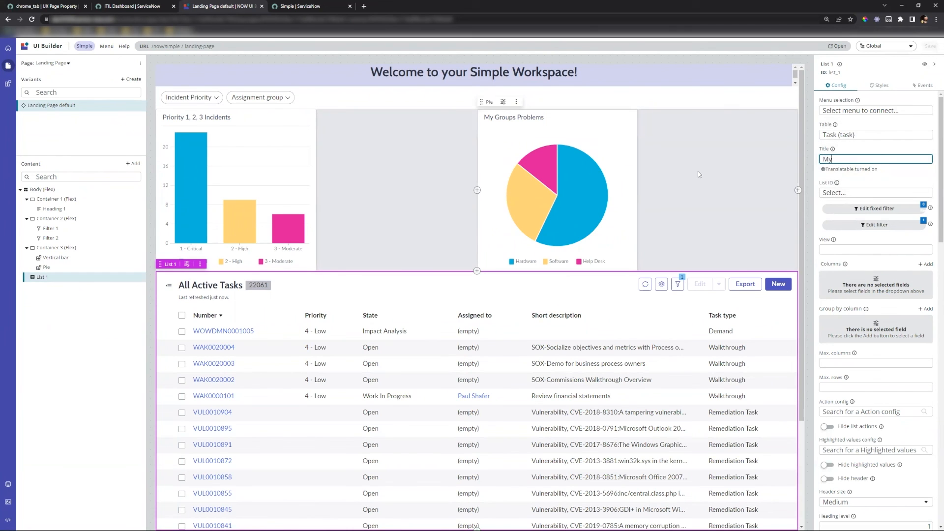
text( Active Tasks)
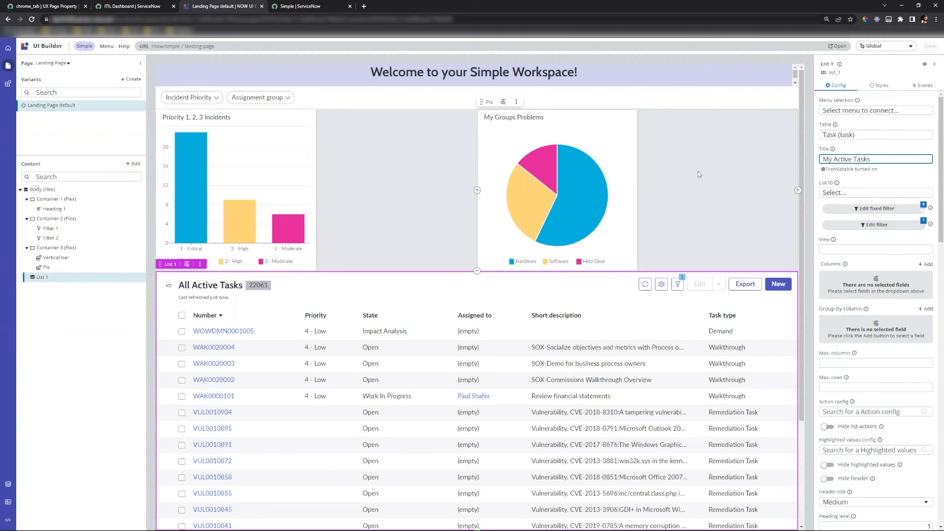
Step: In List 1's editable filter, add and apply an AND condition with Assigned to, the is (dynamic) operator and the current user
click(874, 227)
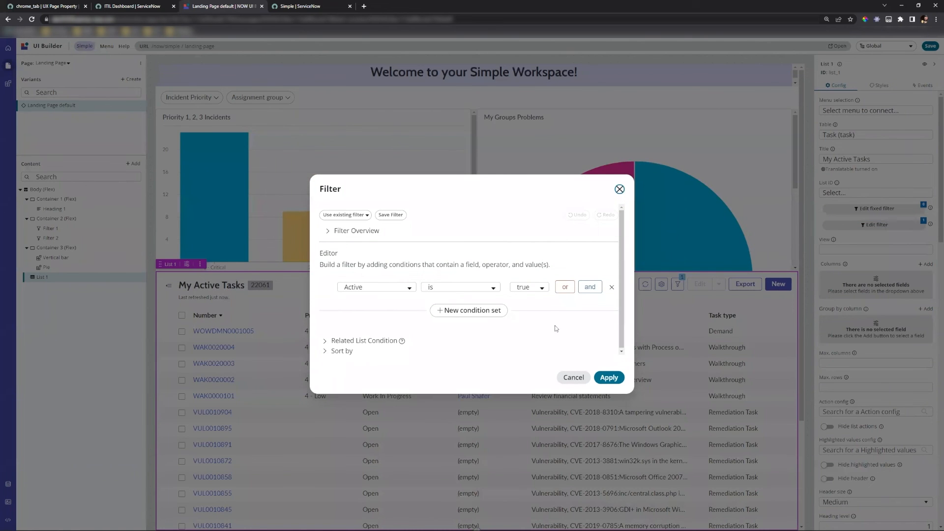
click(591, 287)
click(381, 306)
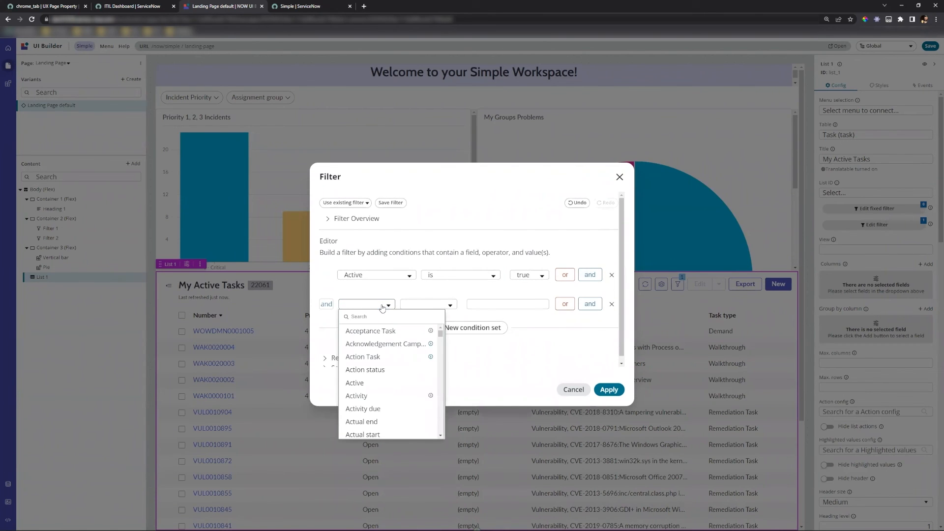
text(ass)
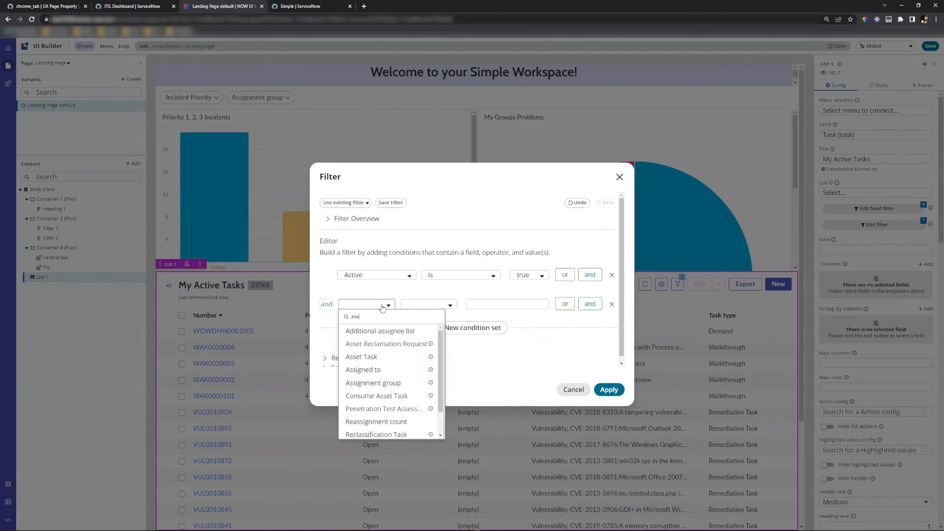
click(378, 380)
click(431, 305)
scroll(420, 417, down, 2)
click(426, 425)
click(515, 304)
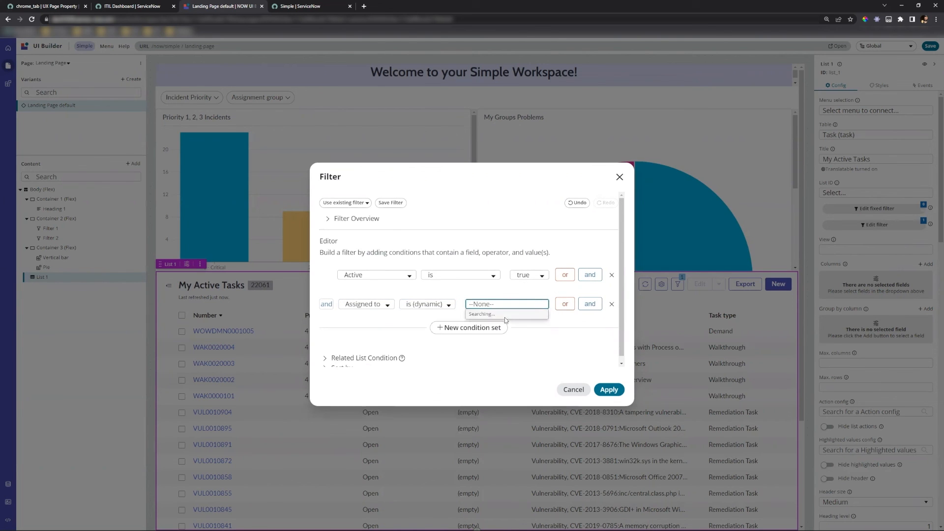
click(489, 339)
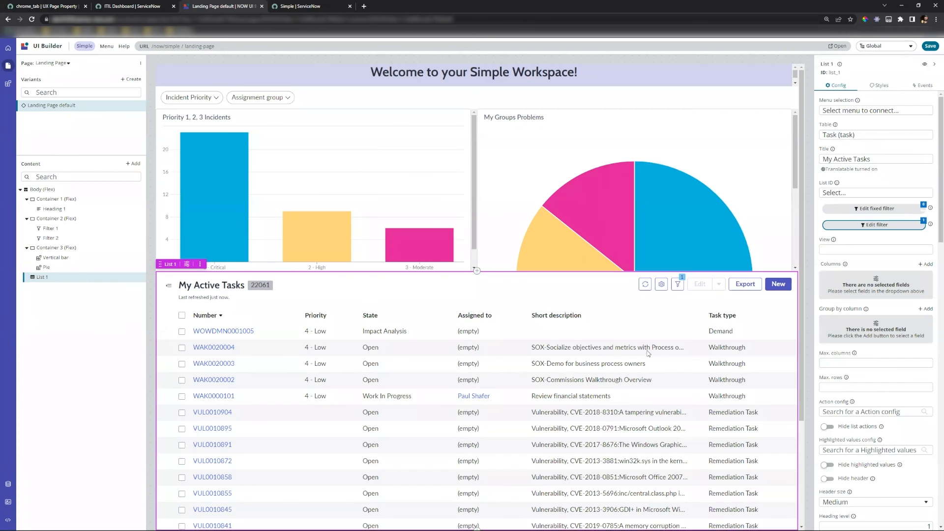
click(609, 389)
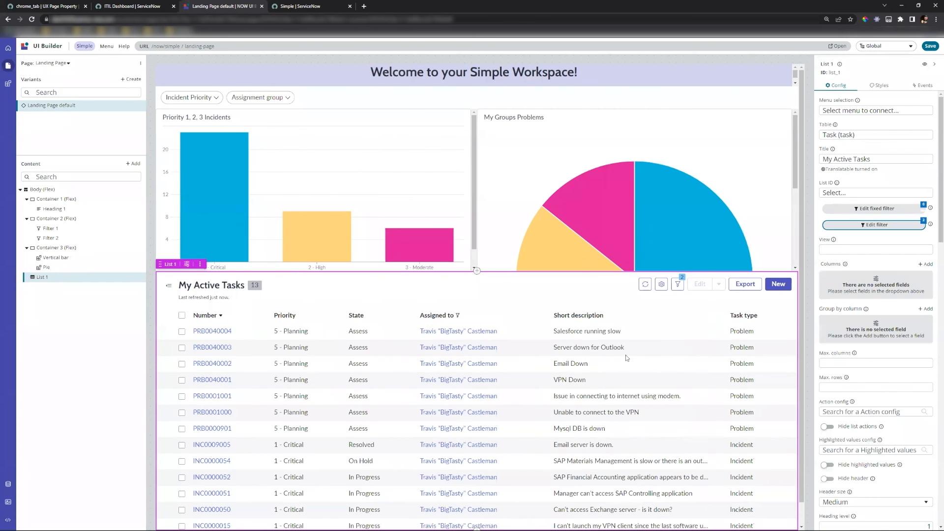
Step: Save the landing page and reload the Simple workspace to check the filtered My Active Tasks list
scroll(233, 356, down, 1)
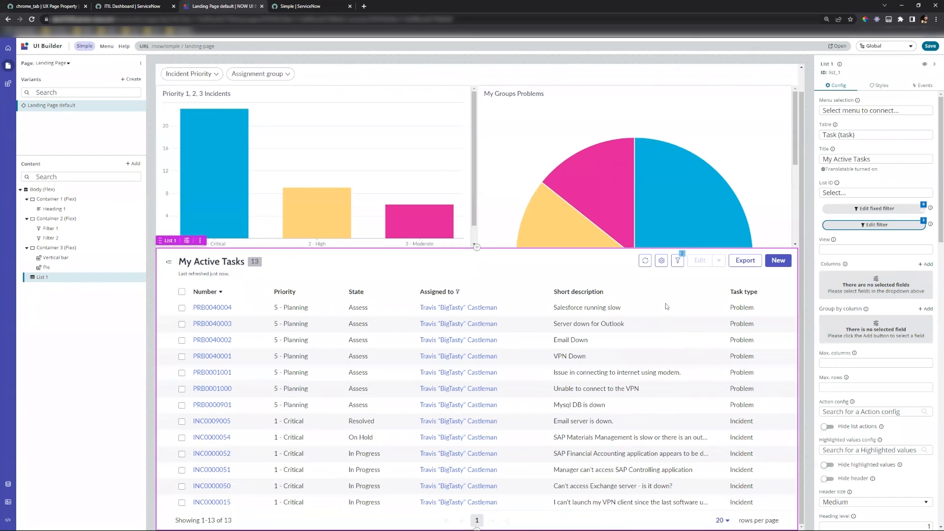
scroll(792, 352, up, 1)
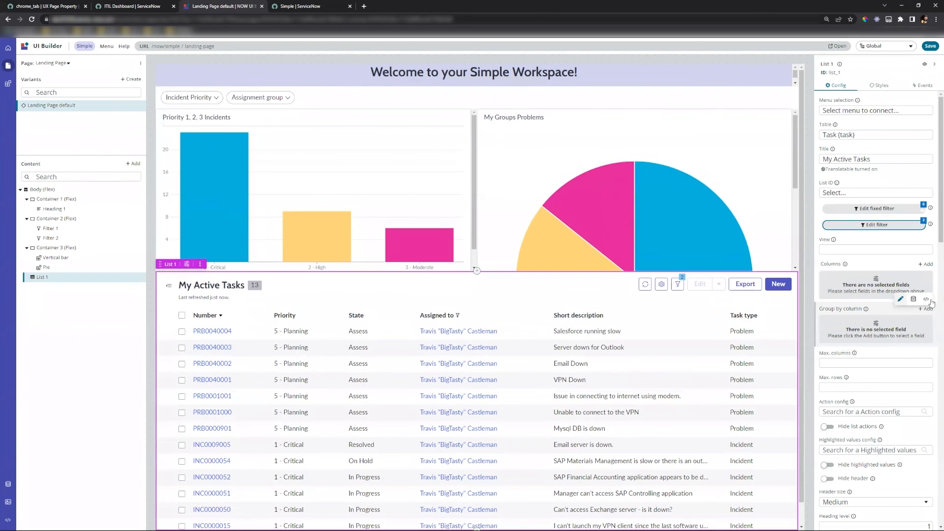
click(930, 46)
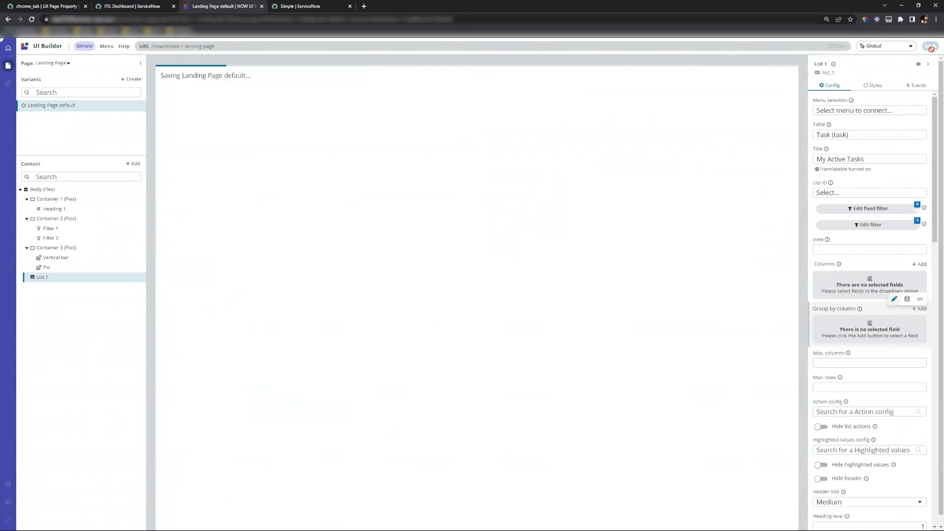
click(297, 6)
key(ctrl+r)
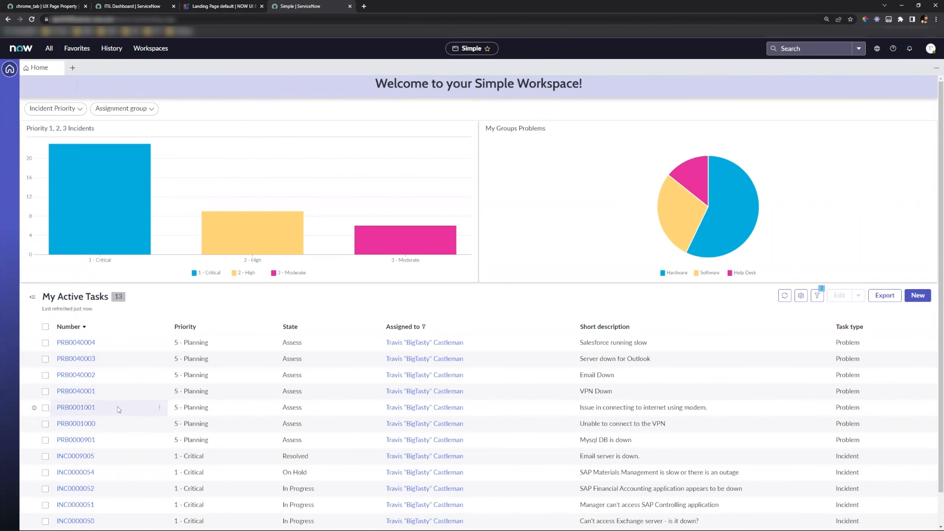
scroll(120, 411, down, 1)
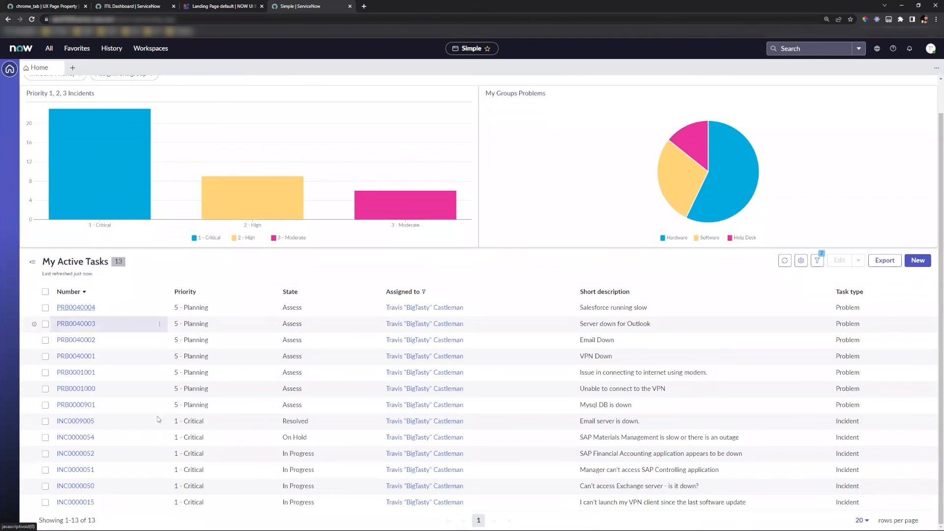